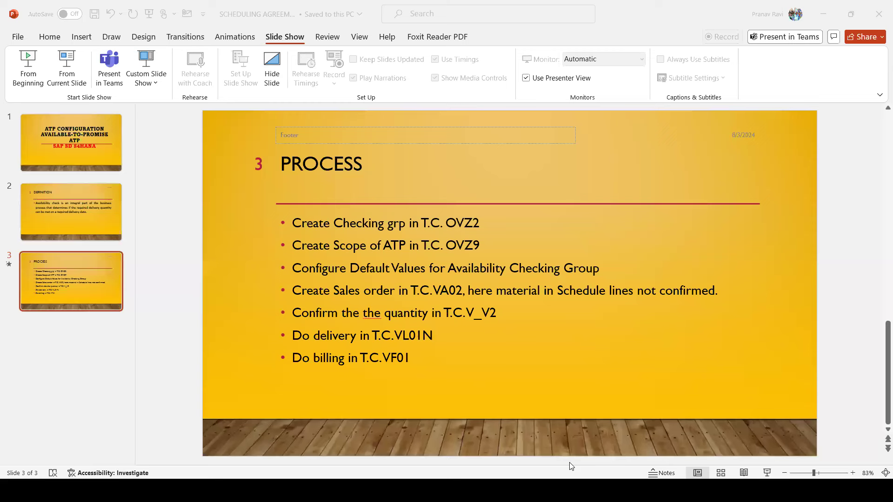
Step: From the Display IMG window, run Define Availability Checking Group to list the checking groups
mouse_move(474, 491)
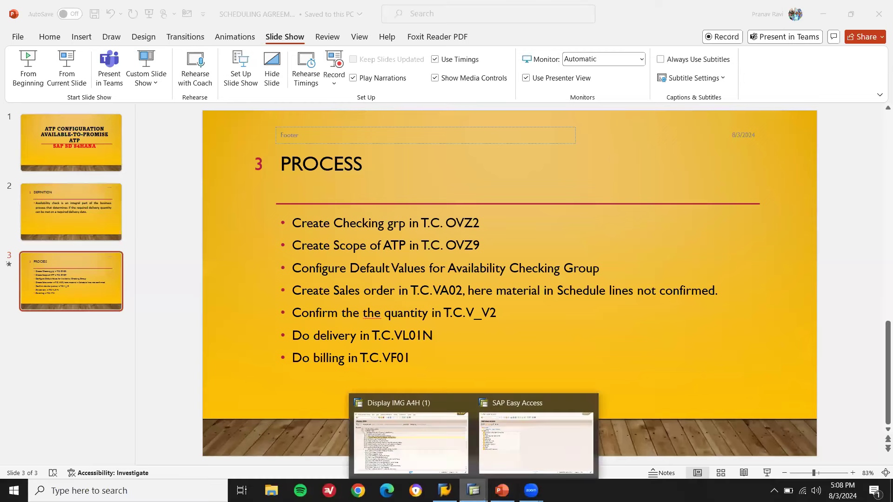
left_click(520, 438)
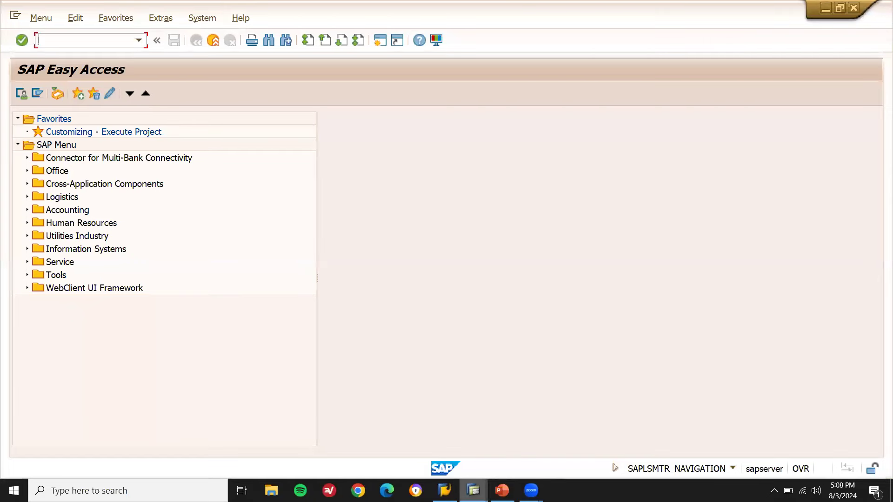
left_click(433, 463)
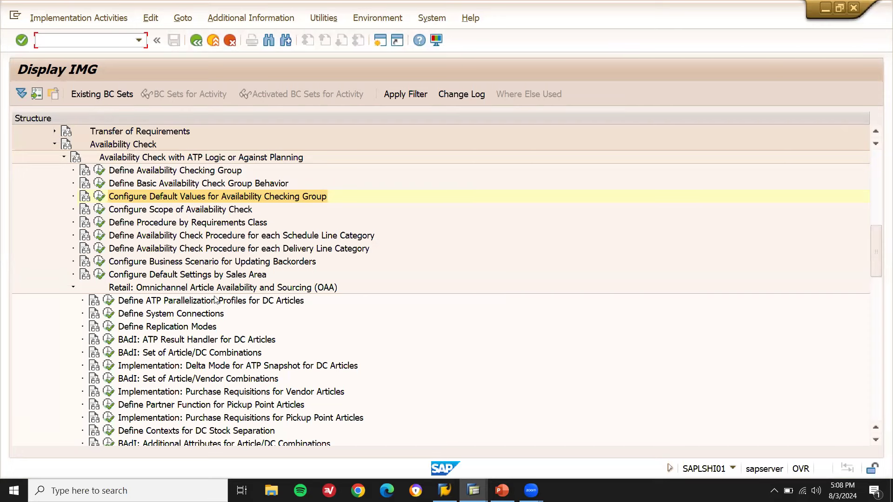
left_click(100, 170)
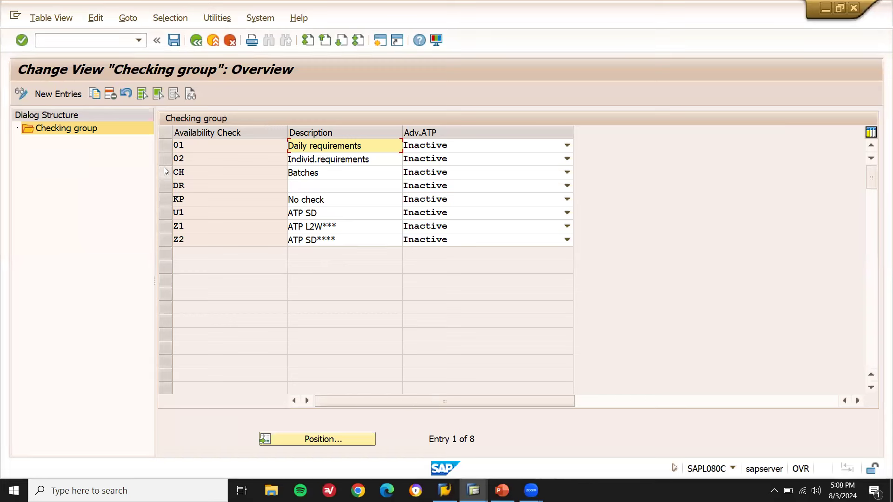
Step: Select checking group 01 and start Copy As
left_click(167, 149)
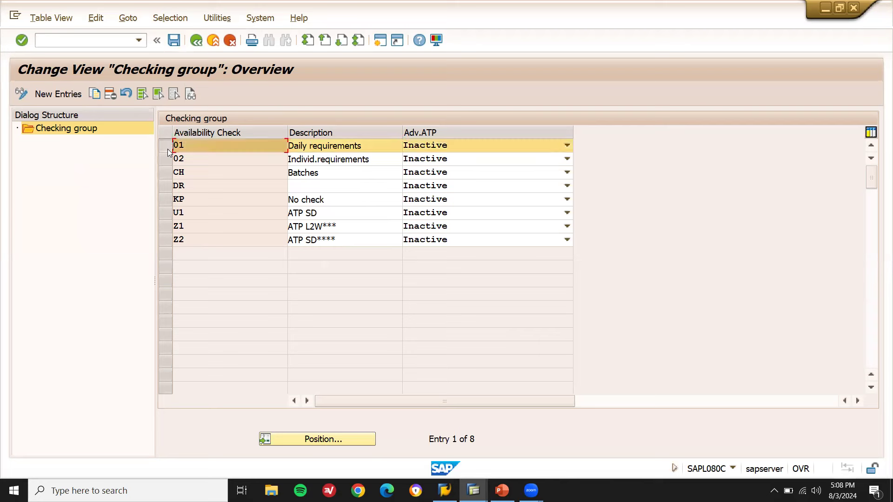
left_click(168, 149)
left_click(167, 149)
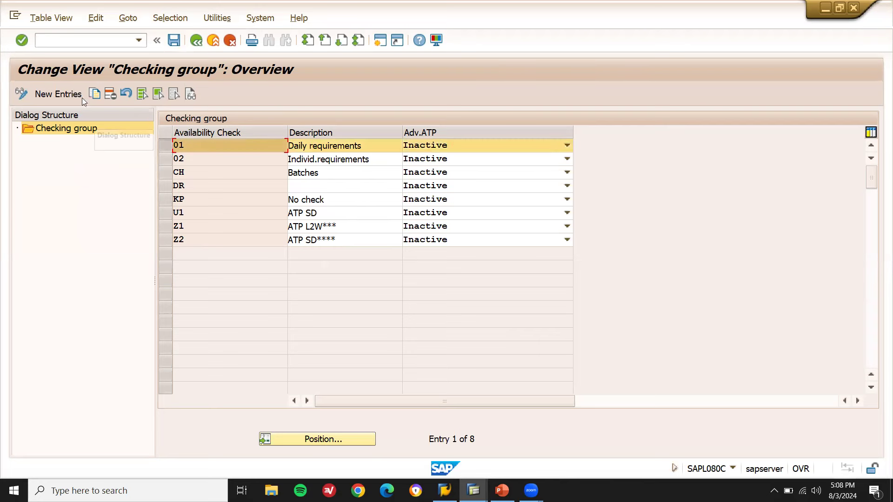
left_click(95, 93)
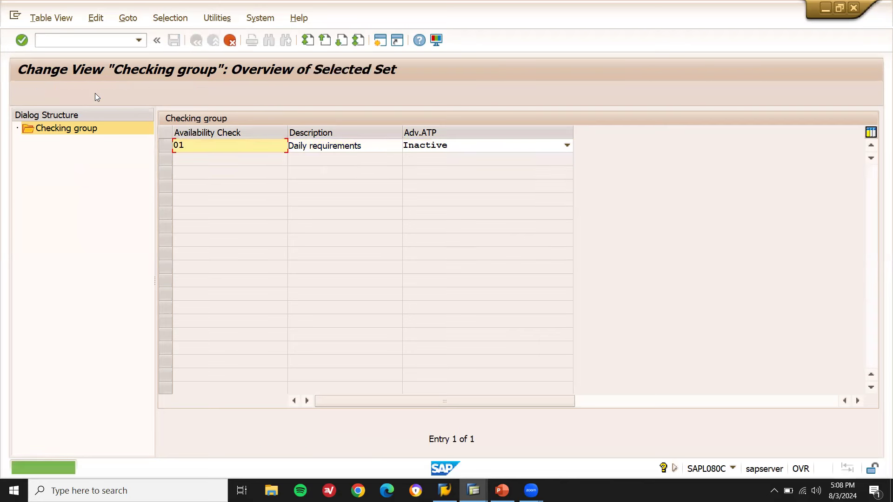
Step: Enter key S1 with description 'ATP L2W---ATP' and copy it with all dependent entries
type("S")
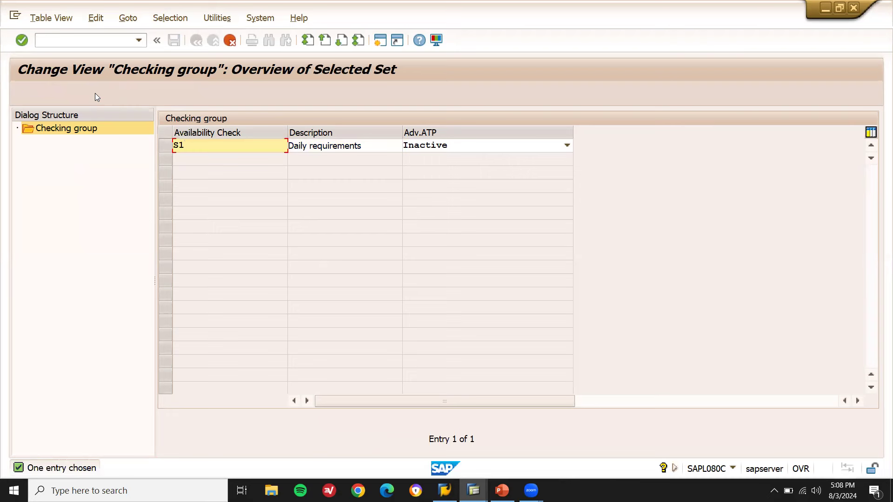
key("Tab")
key("ctrl+a")
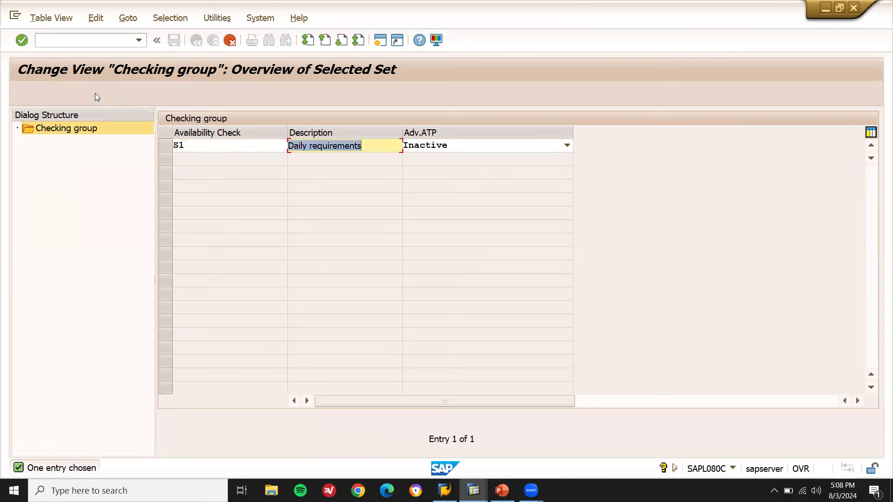
type("ATP ")
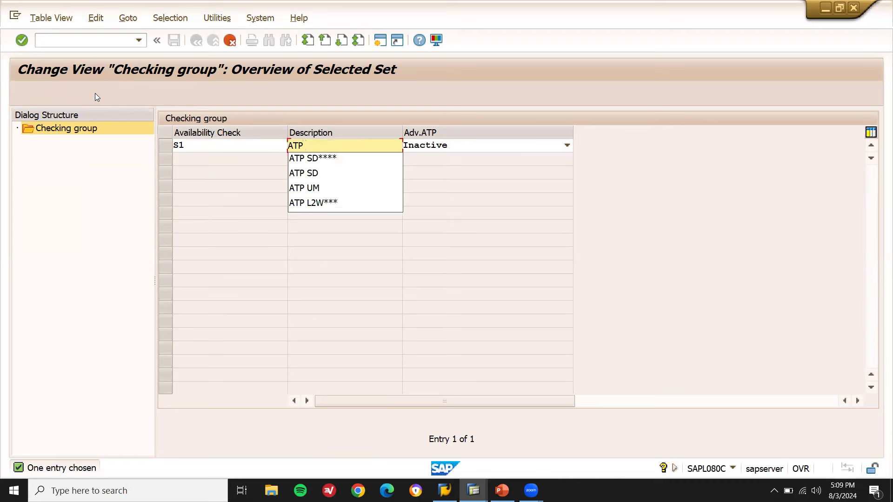
type("L2W")
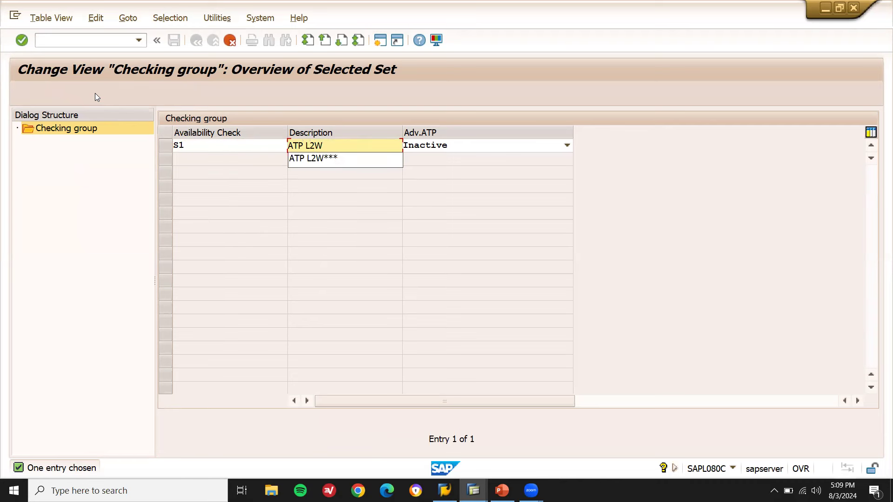
type("---")
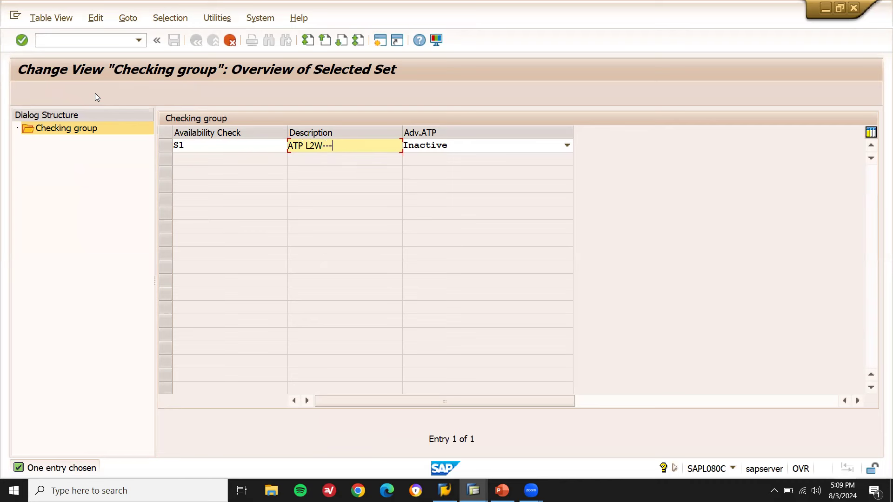
type("ATP")
key("Return")
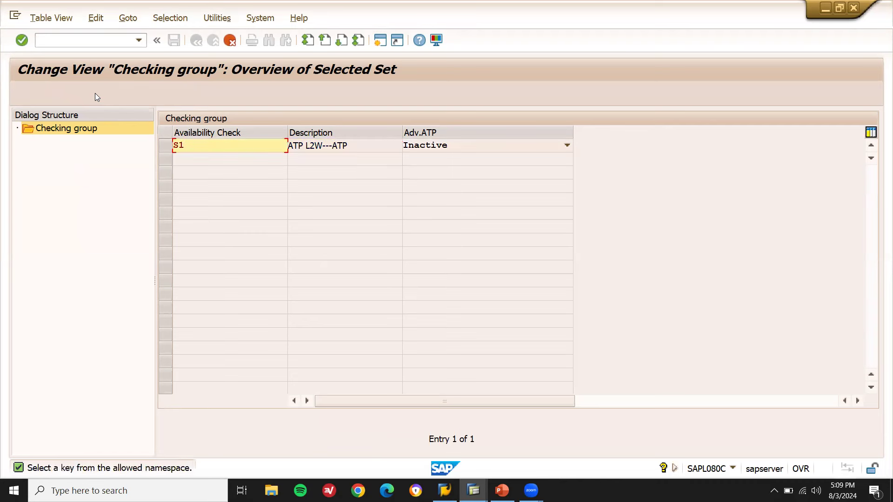
key("Return")
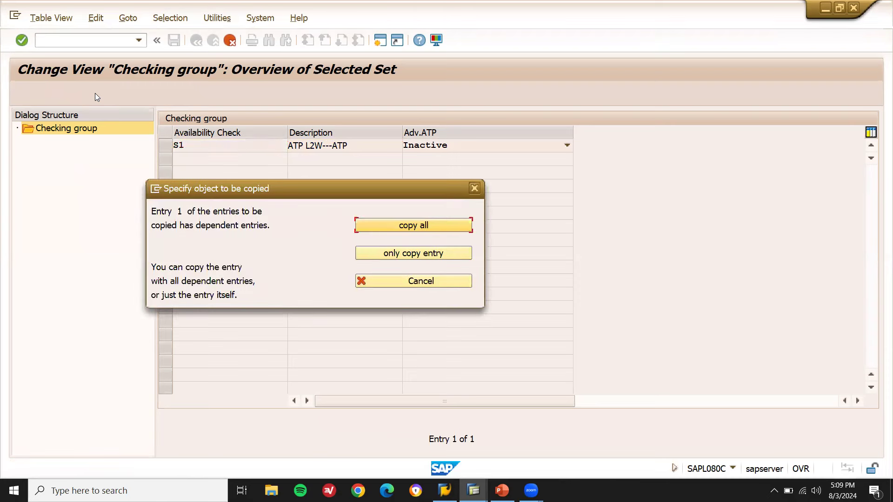
left_click(376, 225)
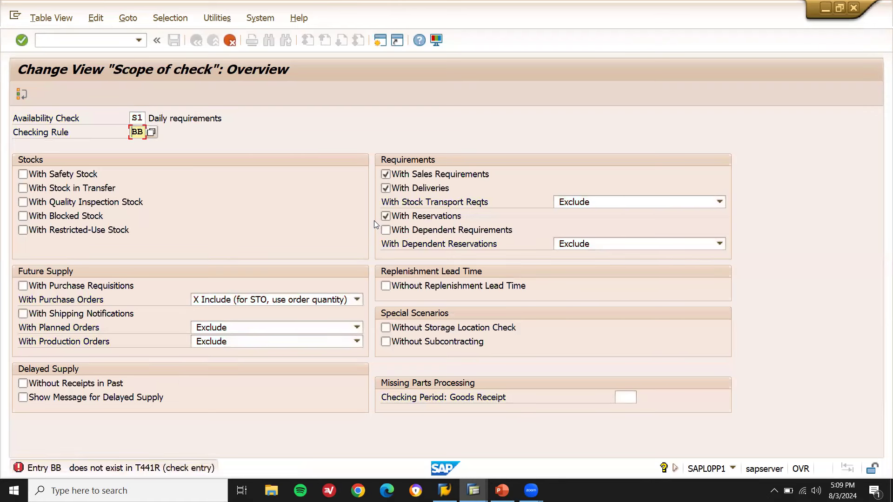
Step: Clear the invalid BB checking rule and page through the scope-of-check entries to finish the copy
key("BackSpace")
key("BackSpace")
key("Return")
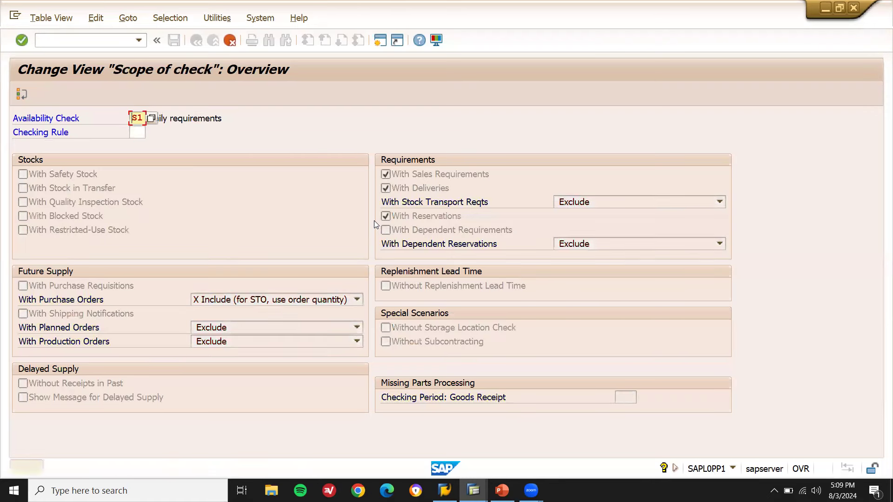
key("Delete")
key("Return")
key("Page_Down")
key("Page_Down")
key("Page_Down")
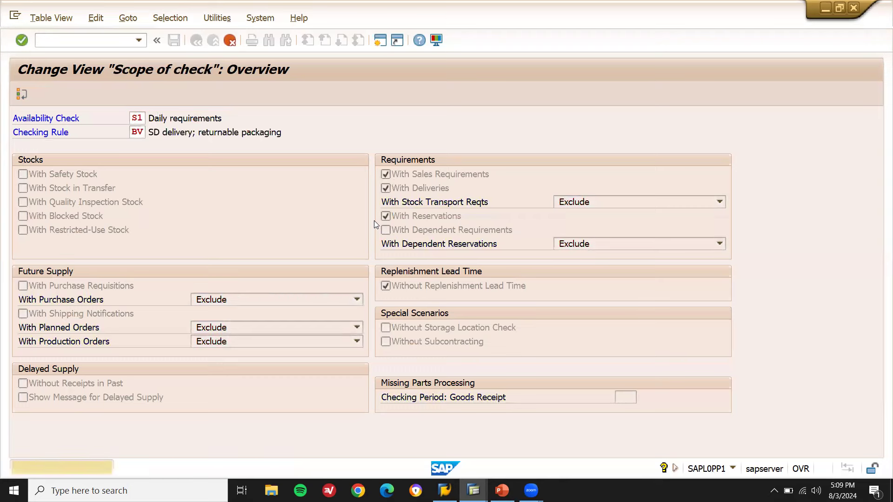
key("Page_Down")
key("Page_Down")
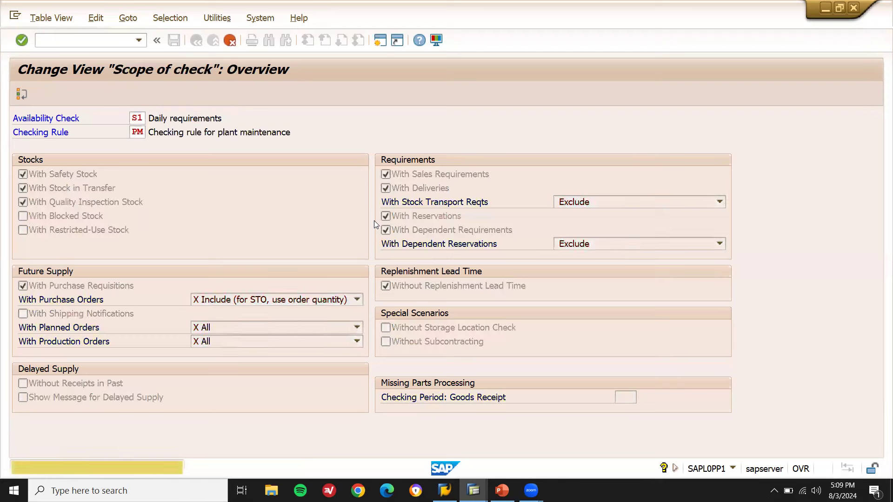
key("Page_Down")
key("Page_Down")
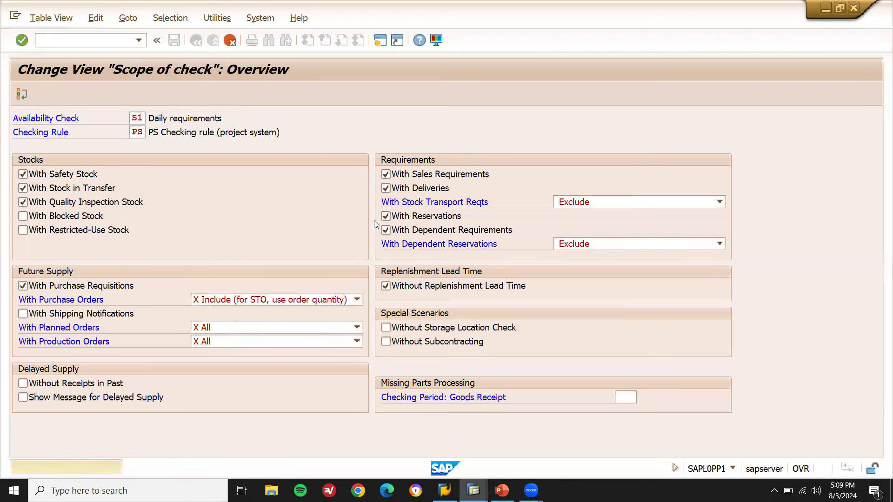
key("Page_Down")
key("Page_Down")
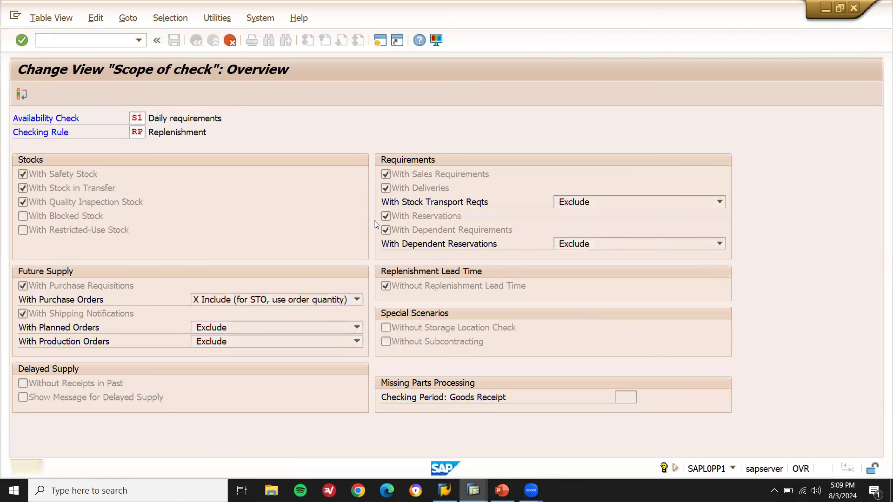
key("Page_Down")
key("Page_Down")
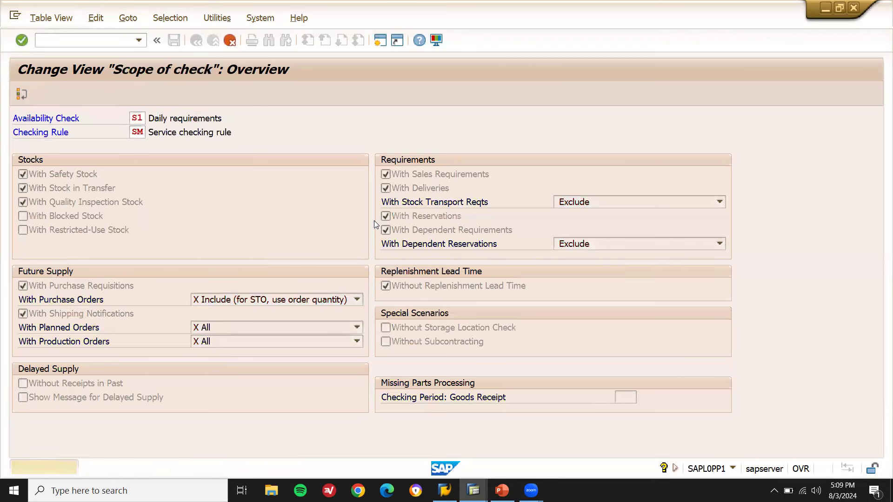
key("Return")
key("Return")
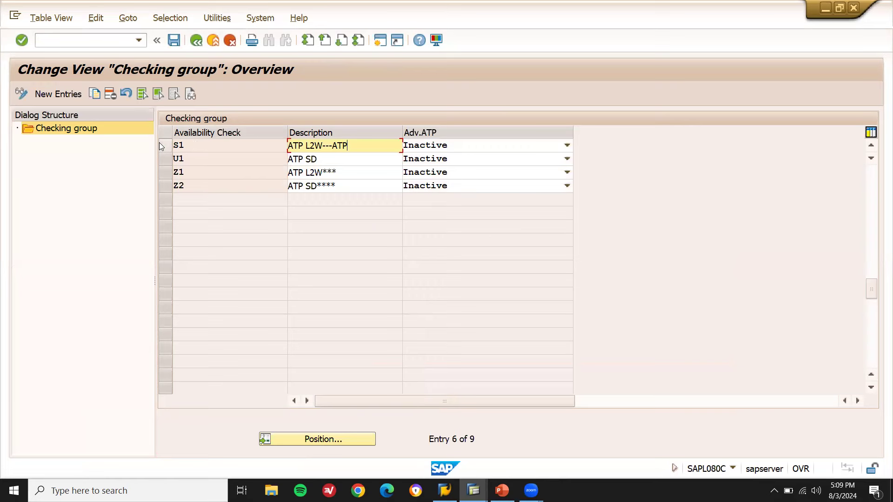
Step: Note 'S1' in Notepad, then return to SAP and check the checking group entries
key("super+r")
key("Return")
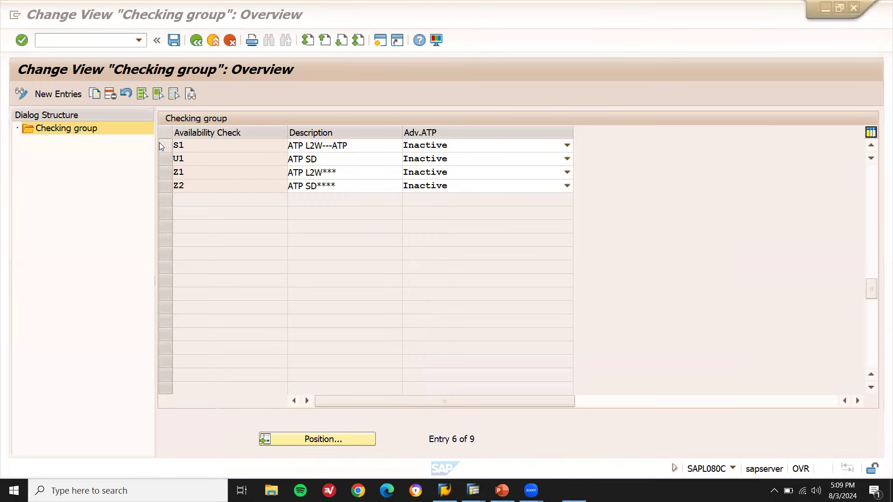
type("S1")
key("Return")
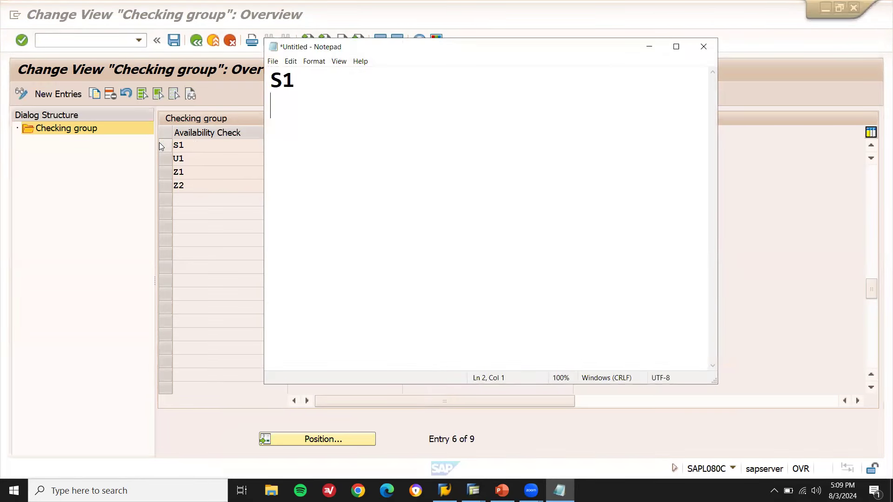
key("alt+Tab")
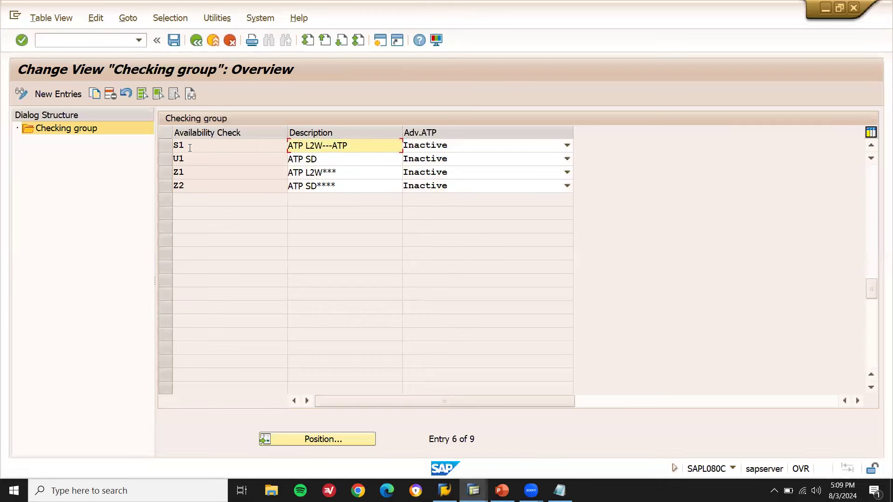
key("Return")
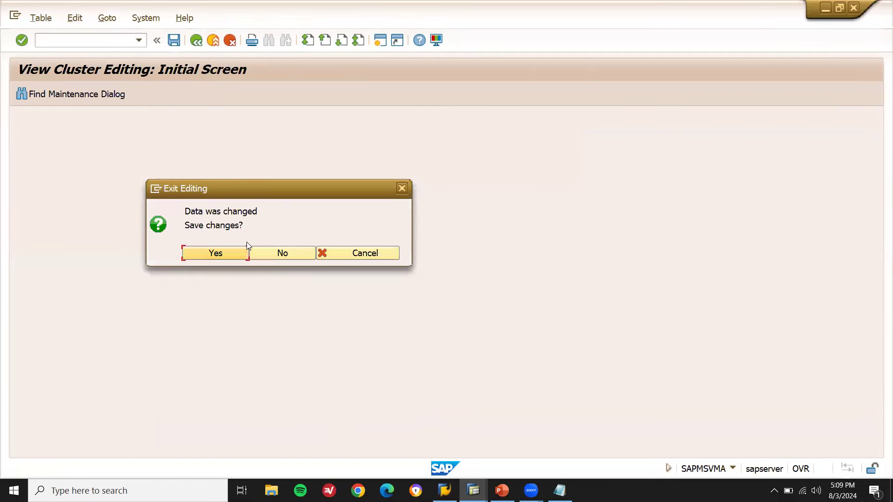
Step: Discard the changes, reopen the table and add new group S1 described 'ATP L2W---ATP'
left_click(265, 249)
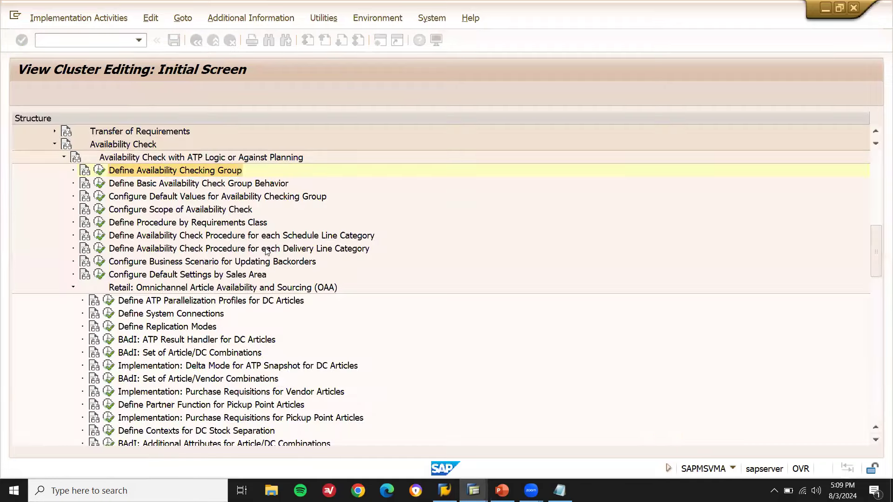
left_click(100, 170)
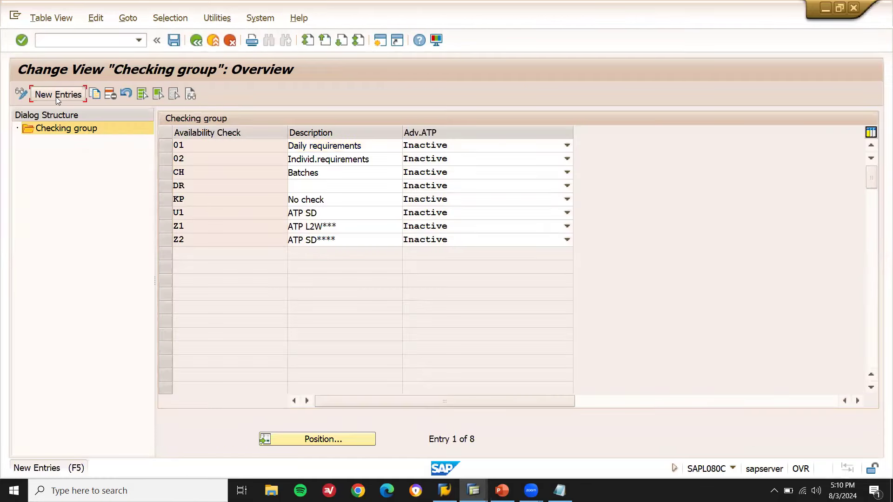
left_click(56, 97)
type("S1")
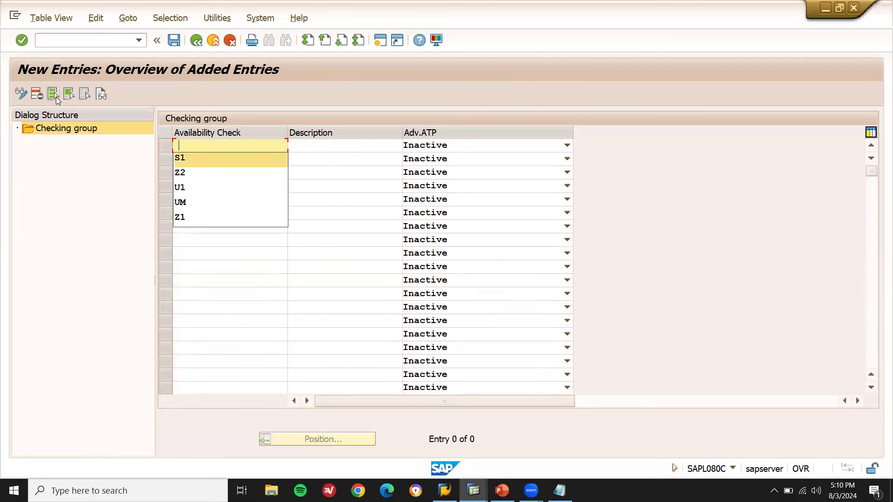
key("Tab")
key("Down")
key("Return")
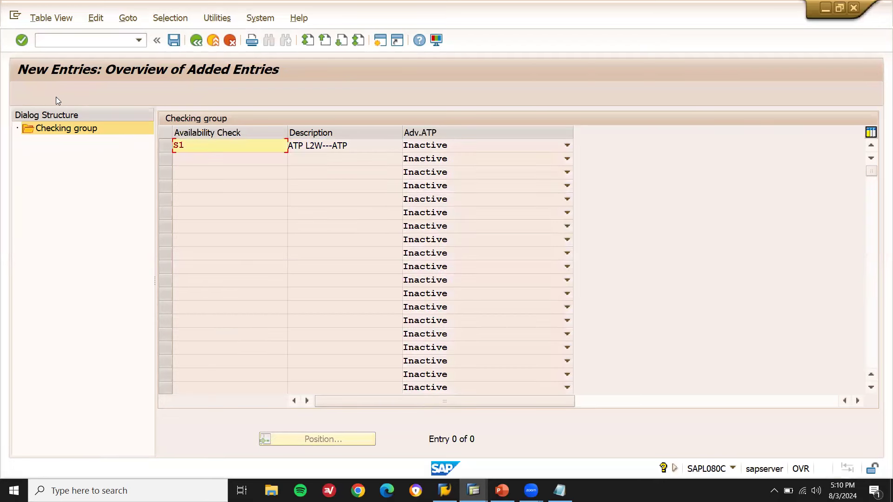
key("Return")
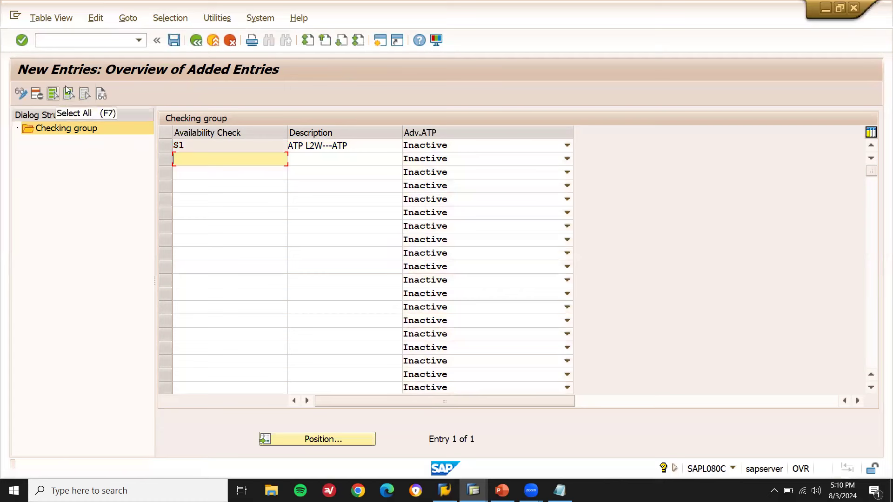
Step: Save checking group S1 under the customizing request and return to the IMG tree
left_click(175, 45)
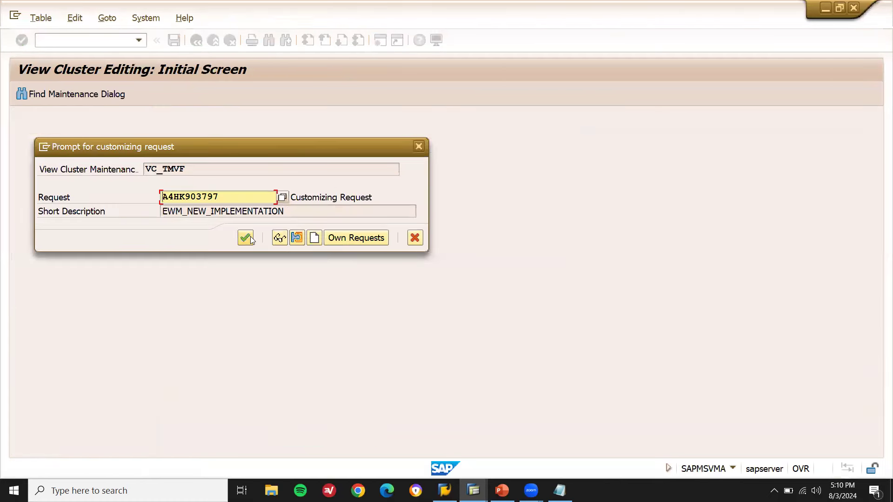
left_click(246, 237)
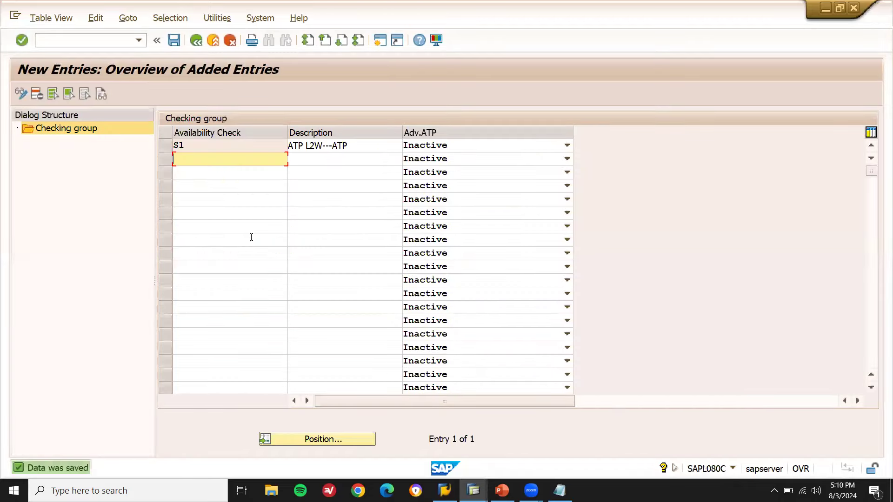
key("F3")
key("F3")
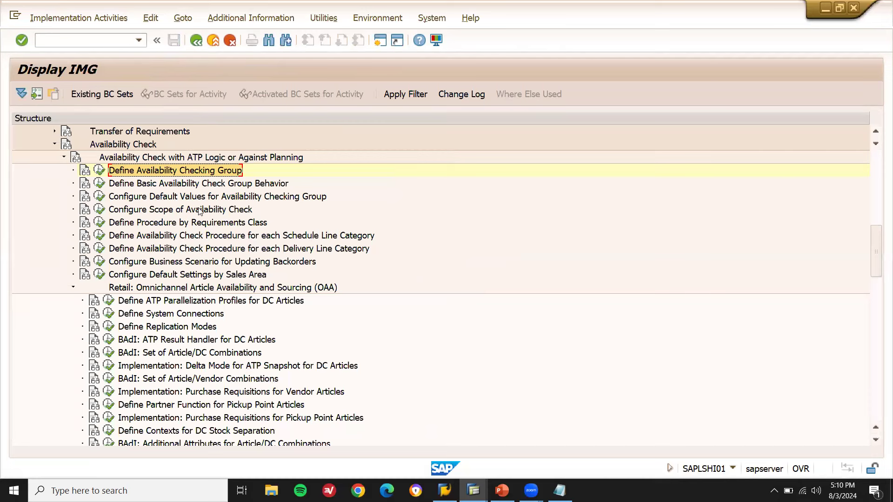
Step: In Scope of Availability Check, copy the 01 SD order row as a new S1 entry
left_click(99, 211)
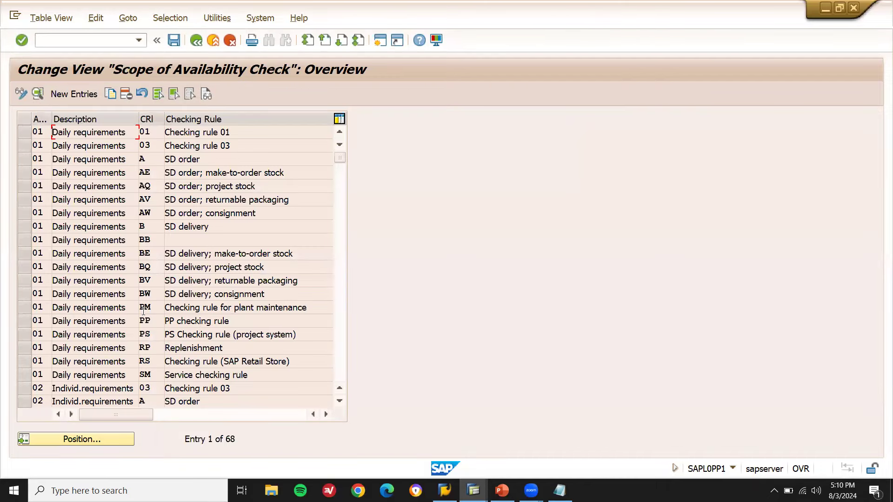
left_click(25, 159)
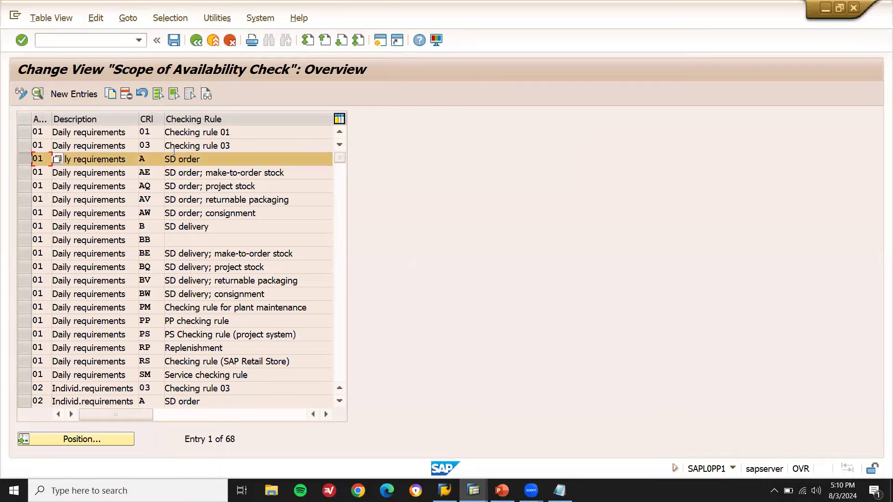
left_click(111, 95)
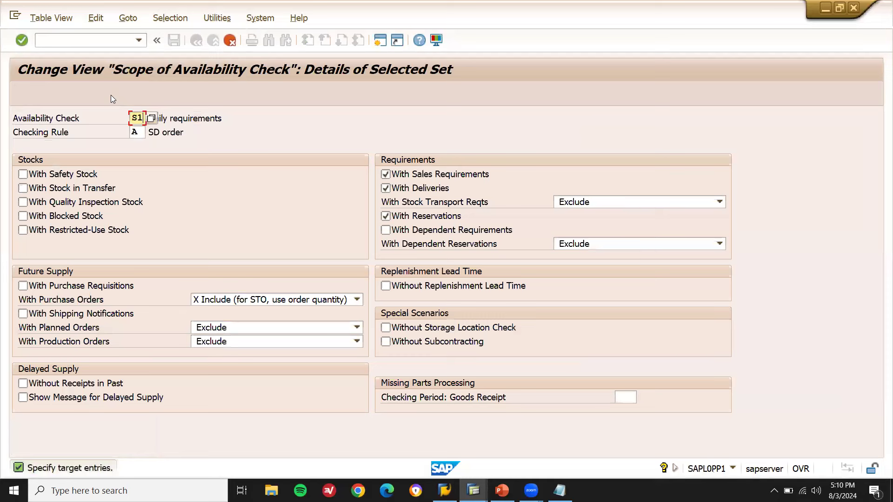
type("S")
key("Return")
key("Return")
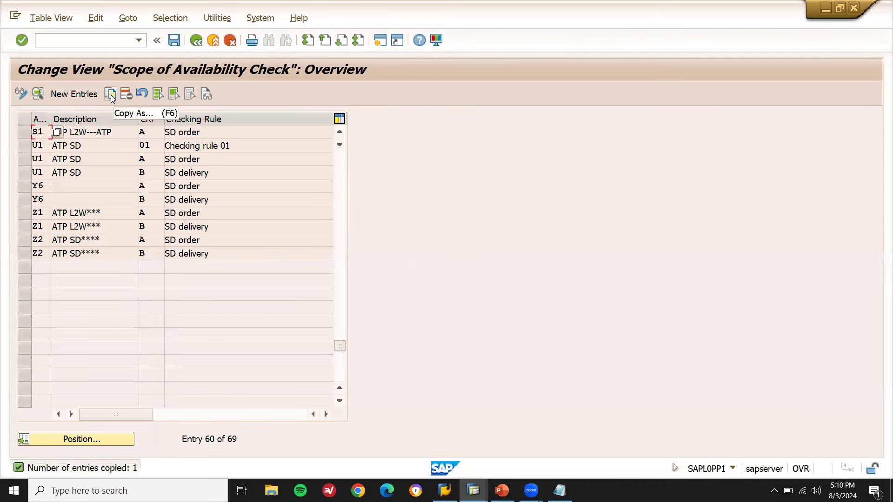
Step: Copy the U1 SD delivery row as a new S1 entry
left_click(25, 176)
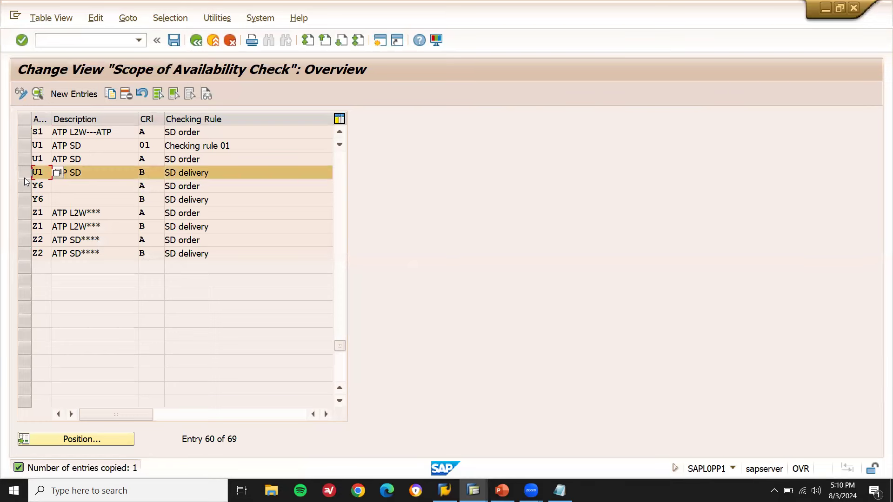
left_click(112, 94)
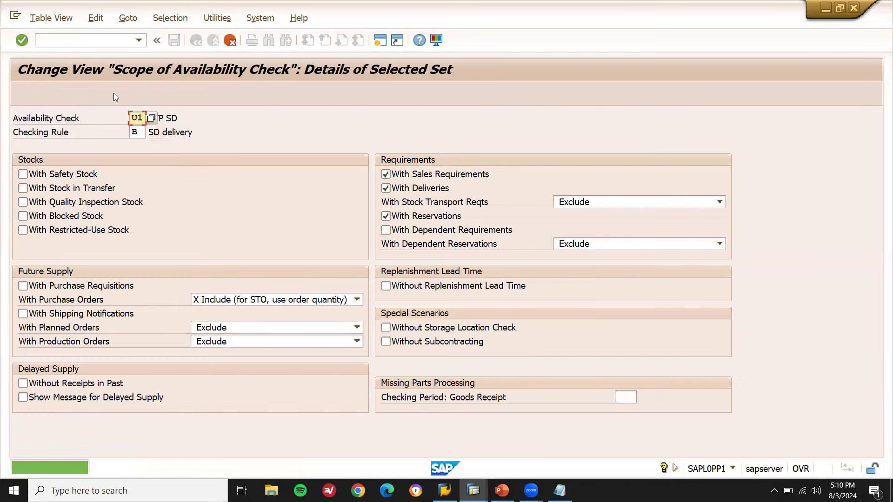
type("S")
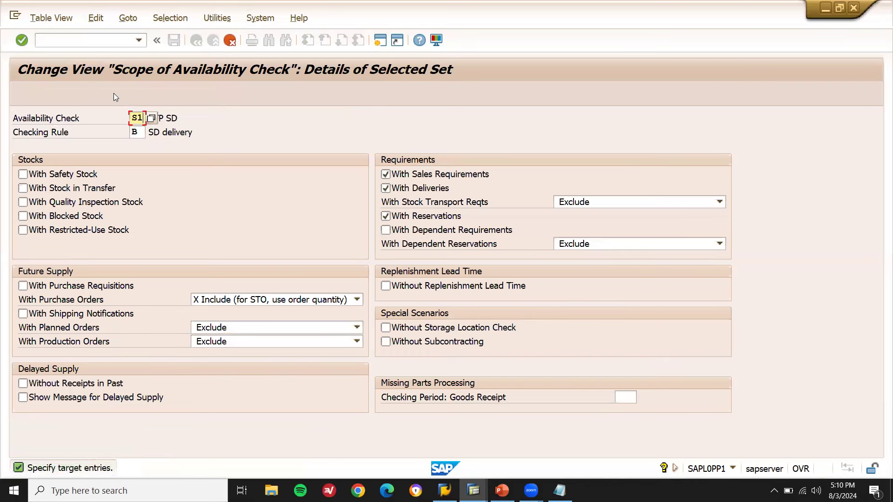
key("Return")
key("Return")
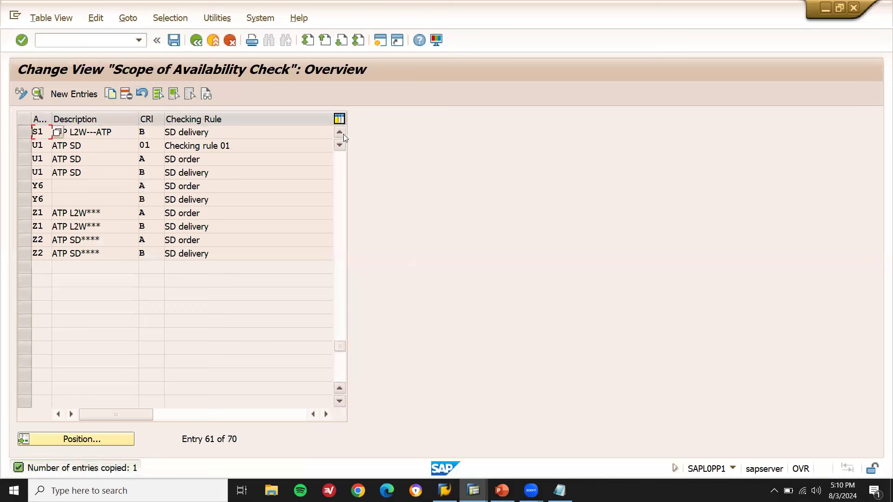
Step: Check the new S1 entries, save them under the customizing request and return to the IMG tree
left_click(344, 133)
left_click(343, 133)
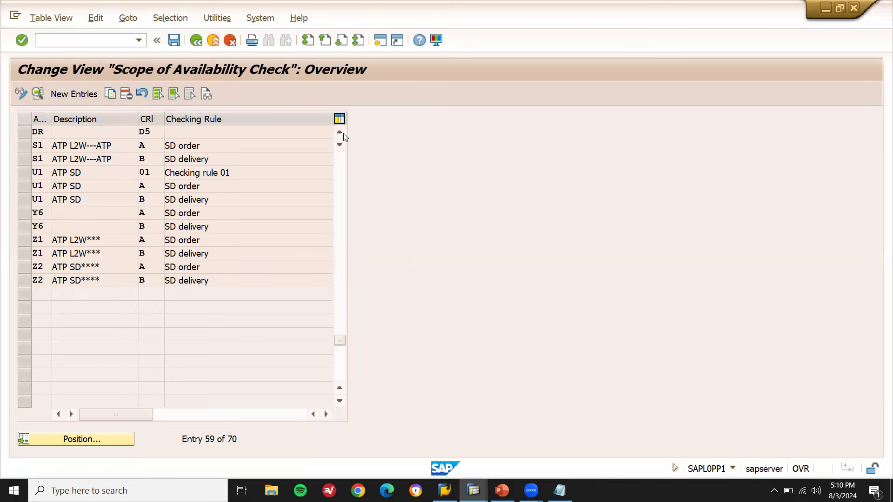
left_click(343, 133)
left_click(25, 160)
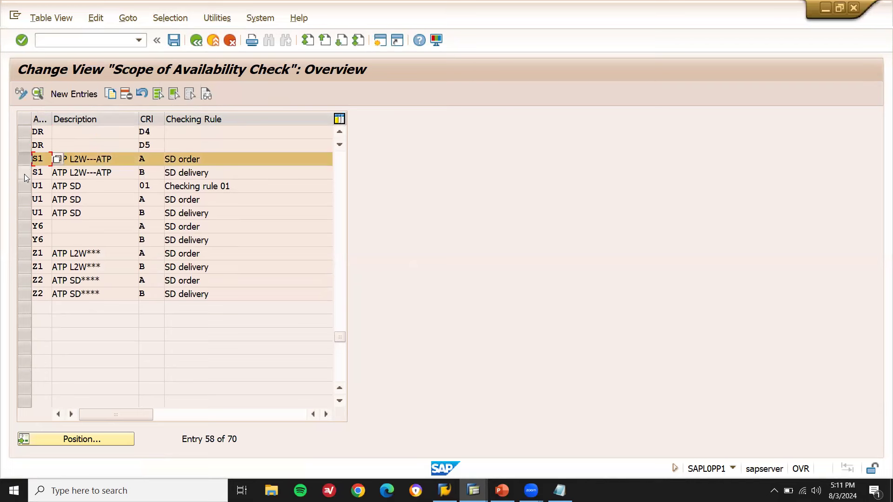
left_click(24, 176)
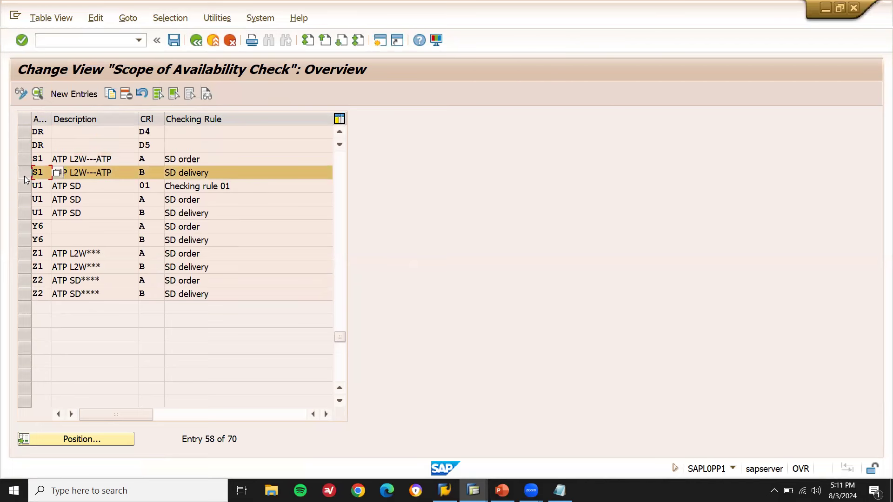
key("ctrl+s")
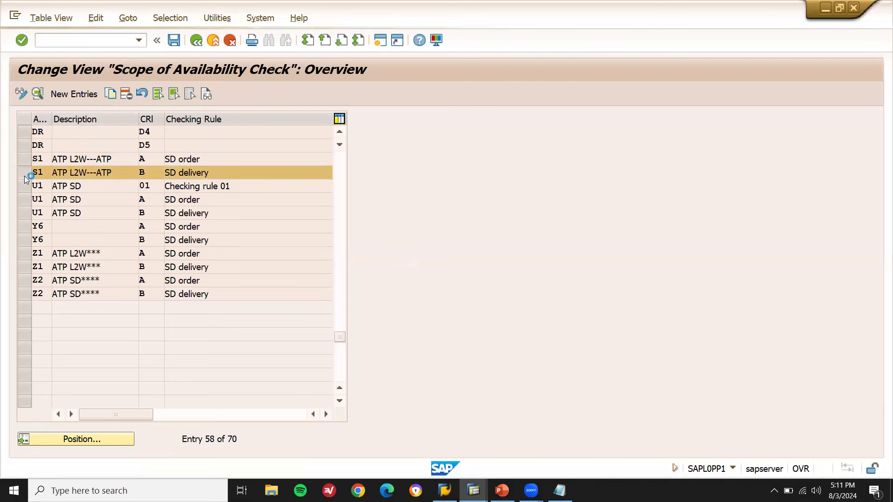
key("Return")
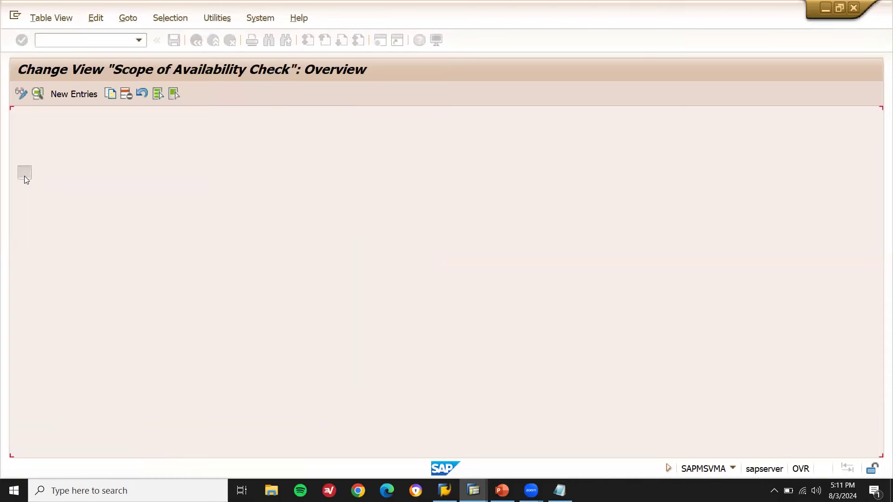
key("F3")
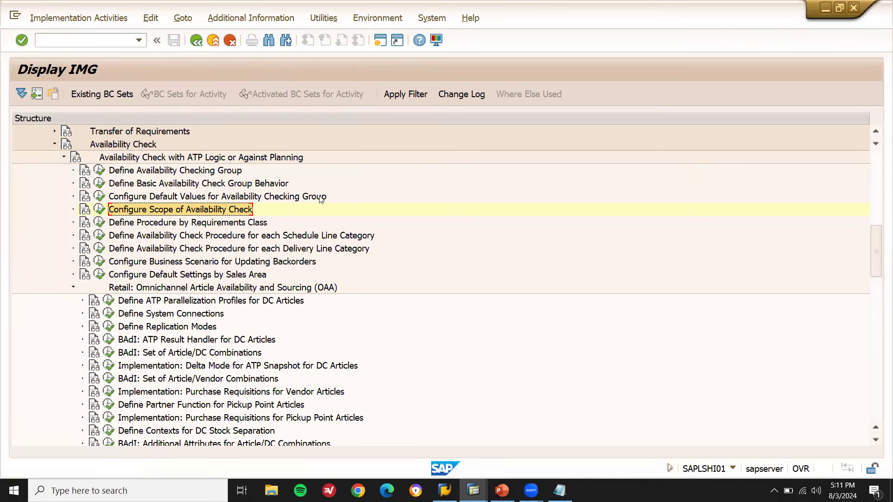
Step: Add a default-value entry: material type ZFR1, plant AM01, availability checking group S1
left_click(99, 197)
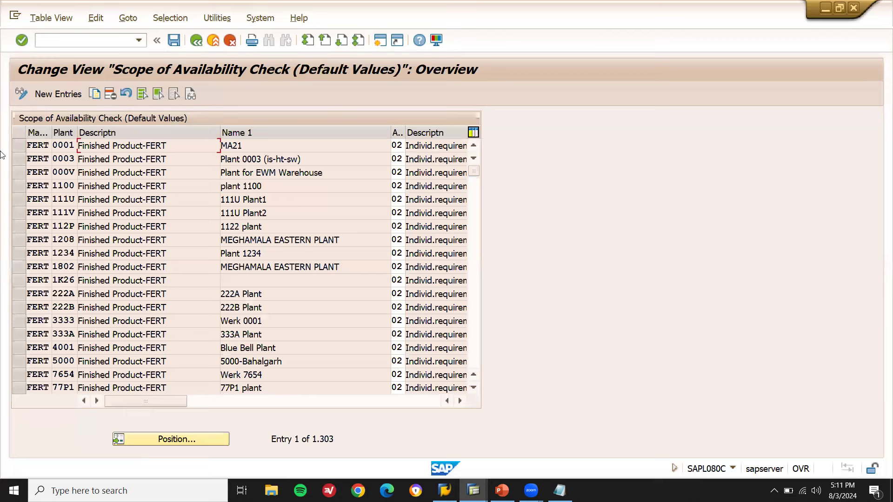
left_click(56, 93)
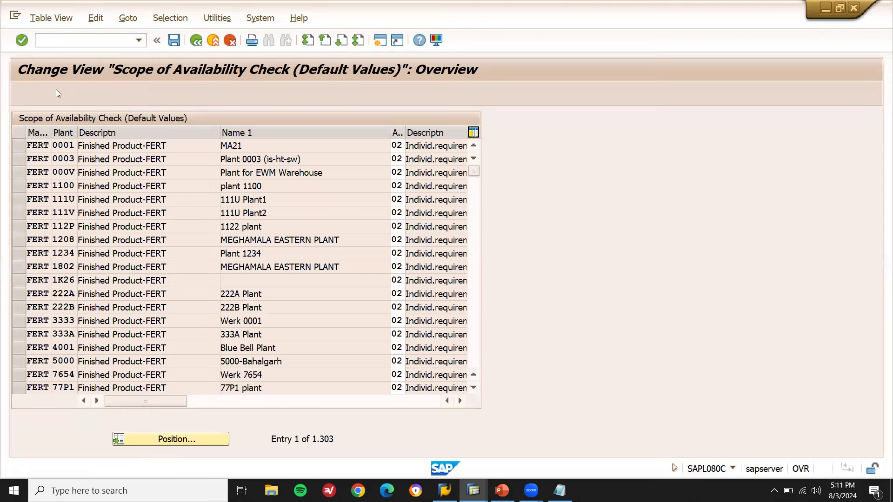
type("ZFR1")
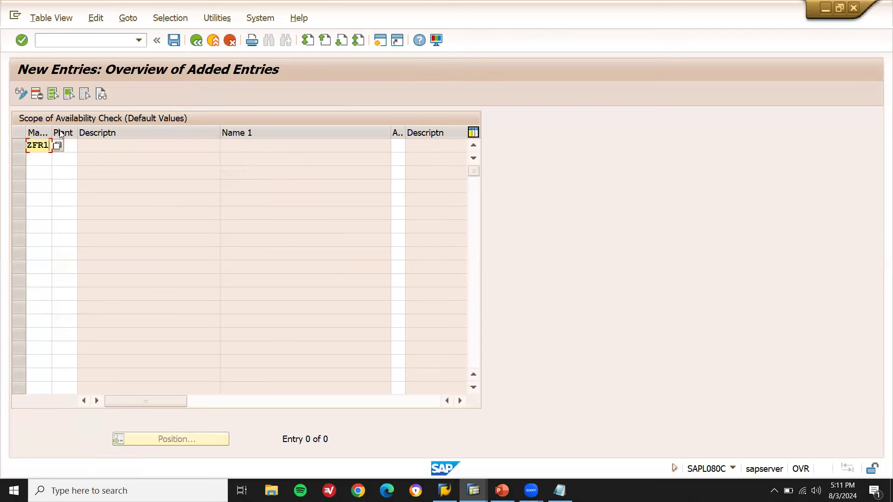
left_click_drag(52, 131, 124, 131)
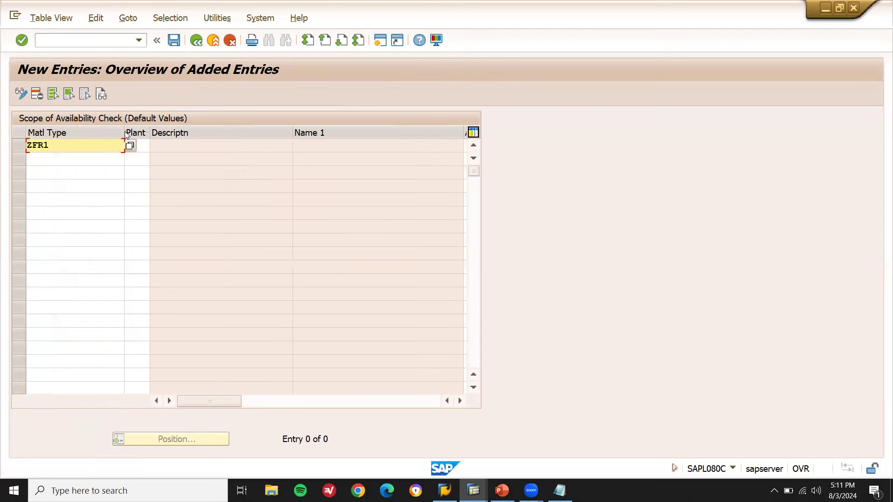
left_click(146, 150)
type("AM01")
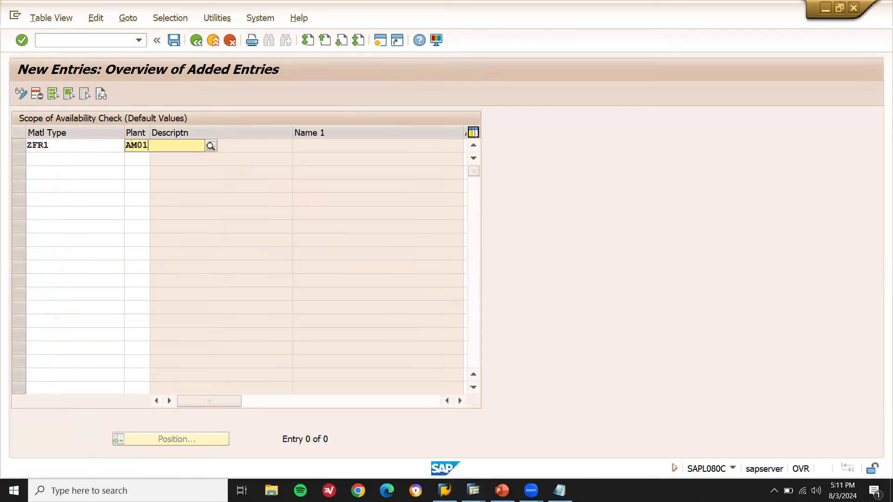
key("Return")
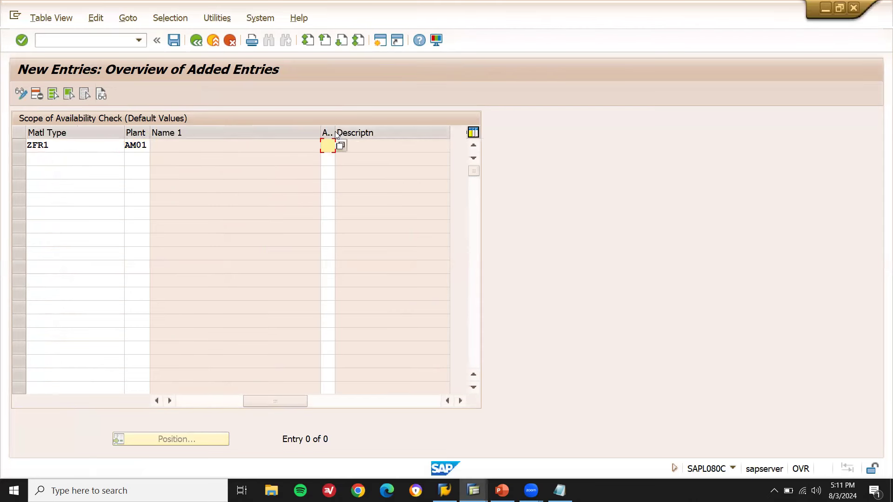
left_click_drag(335, 132, 386, 132)
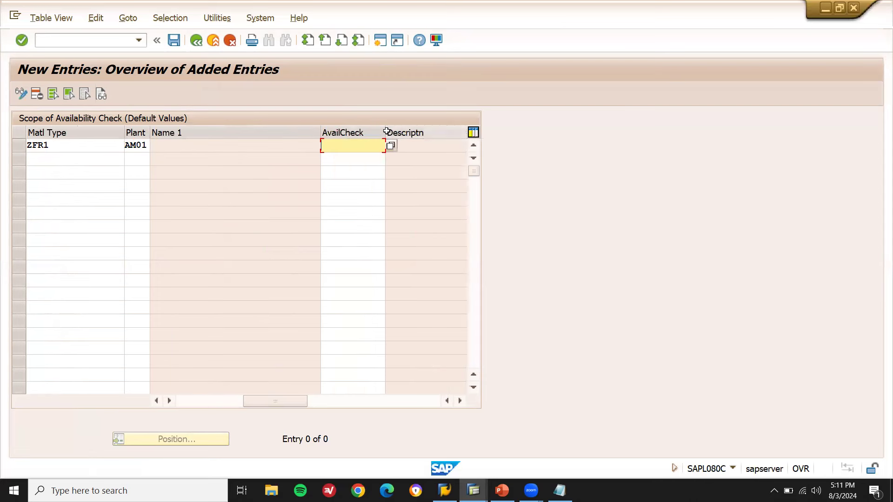
type("S1")
key("Return")
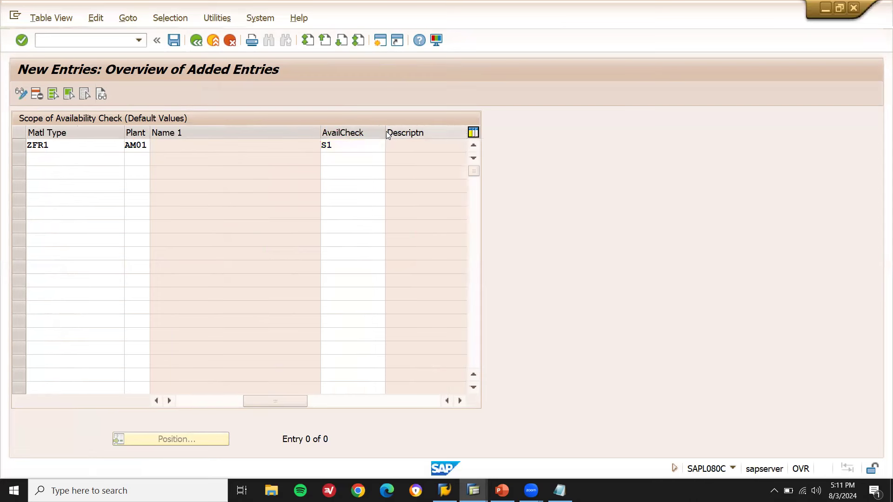
Step: Cancel the extra second ZFR1 / AM01 row and confirm discarding it with Yes
type("ZFR1")
key("Tab")
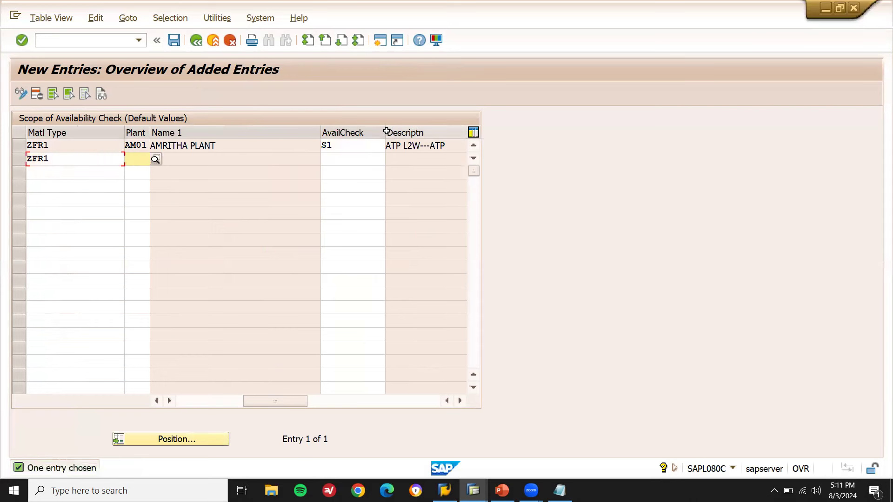
type("AM01")
key("Tab")
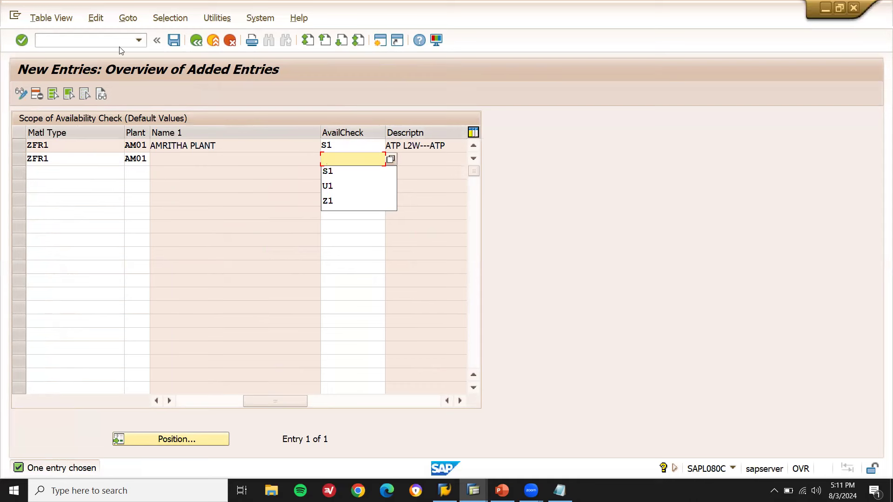
key("Escape")
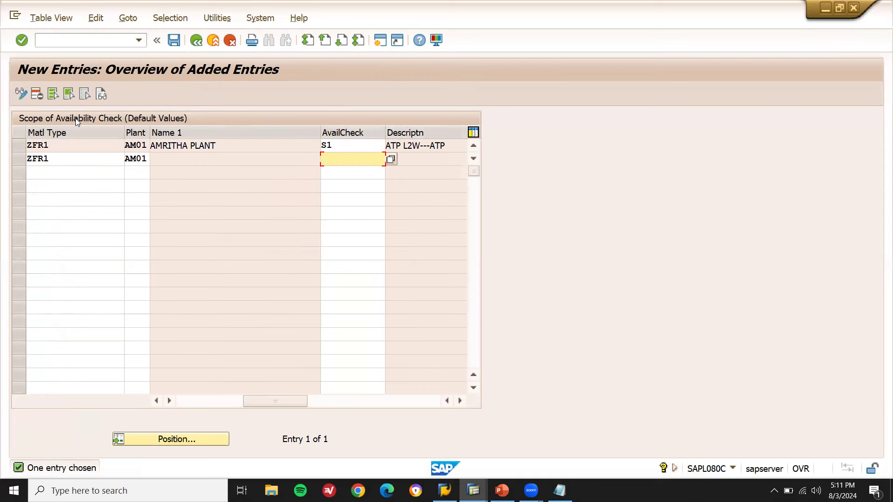
key("F12")
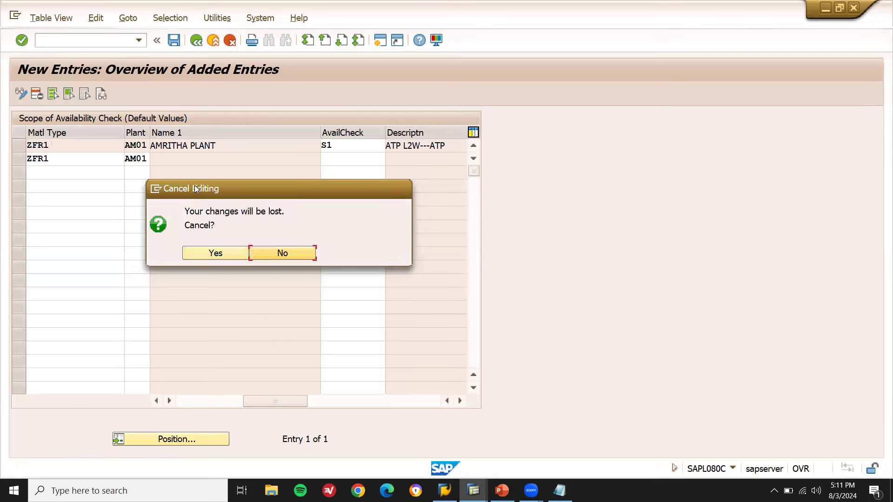
left_click(215, 253)
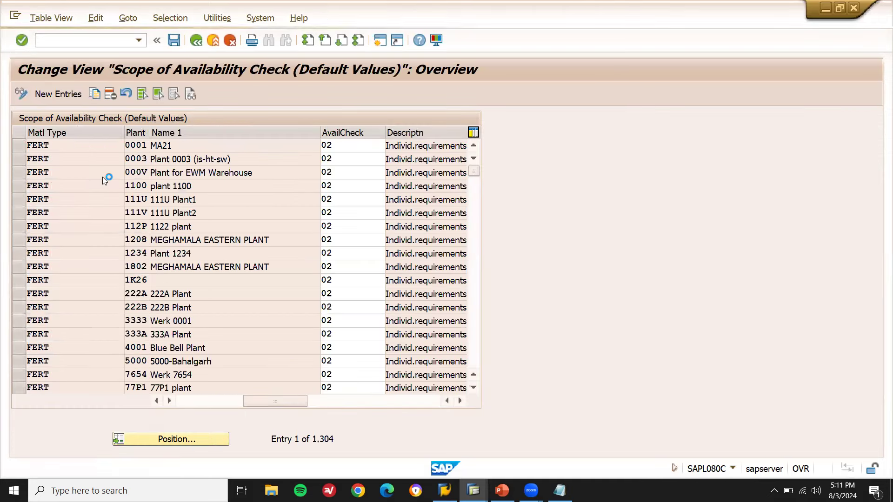
Step: Reopen the checking group table, then leave it without keeping changes
key("F3")
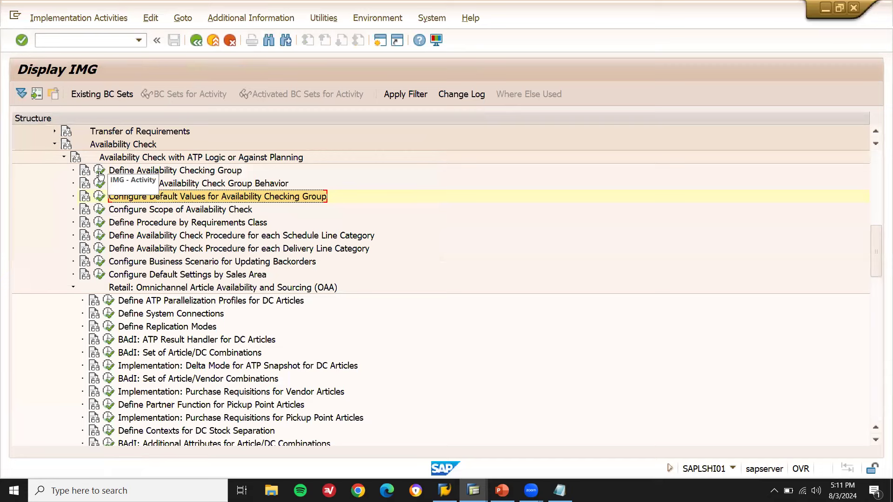
left_click(100, 171)
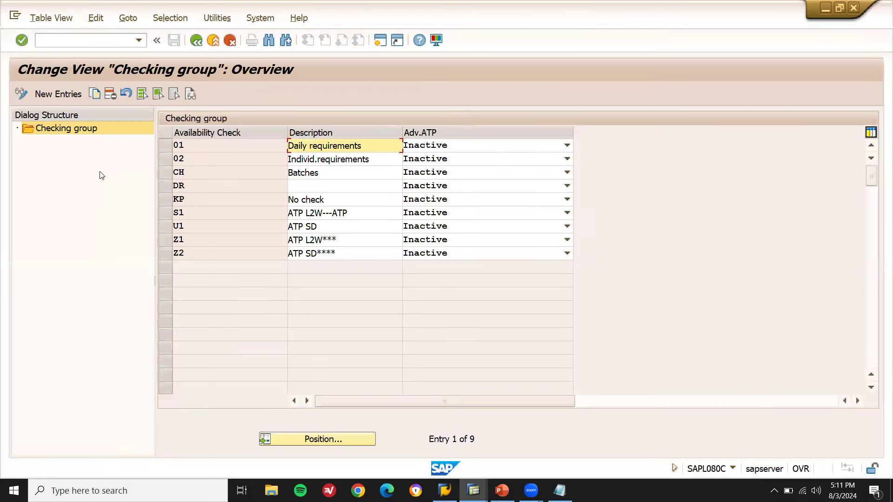
left_click(161, 214)
key("F12")
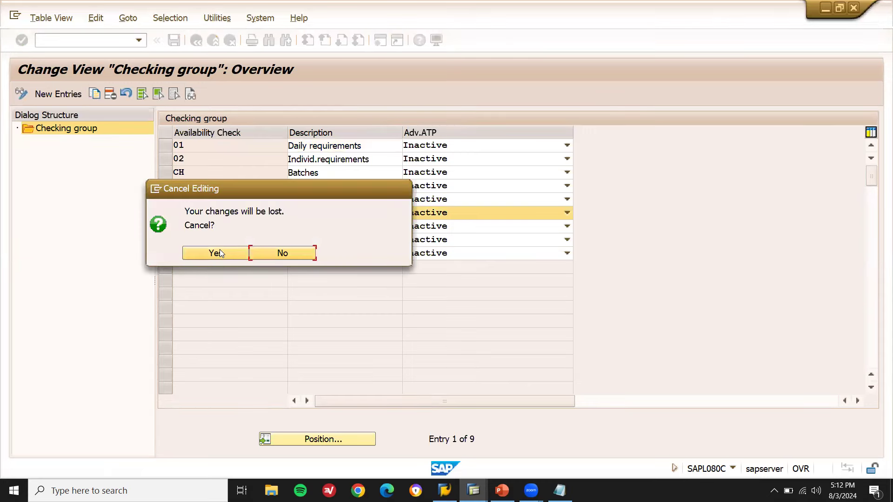
left_click(220, 253)
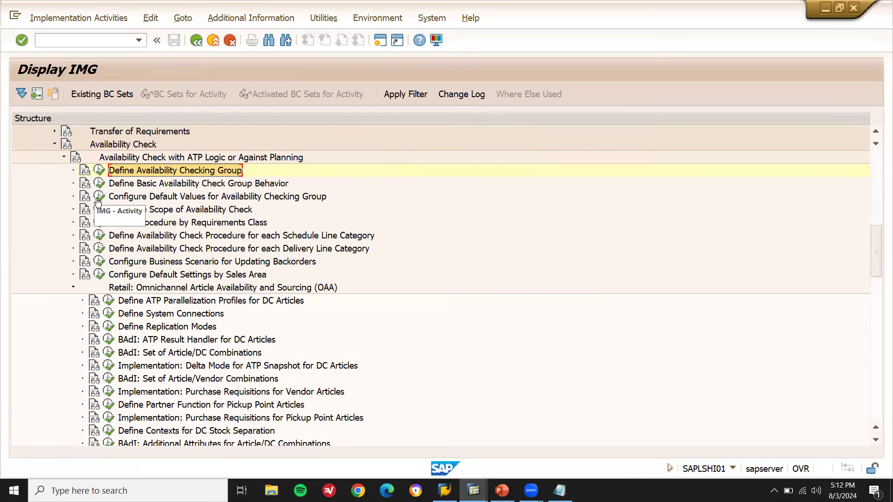
Step: Look over the checking group default values and the scope of availability check table
left_click(98, 198)
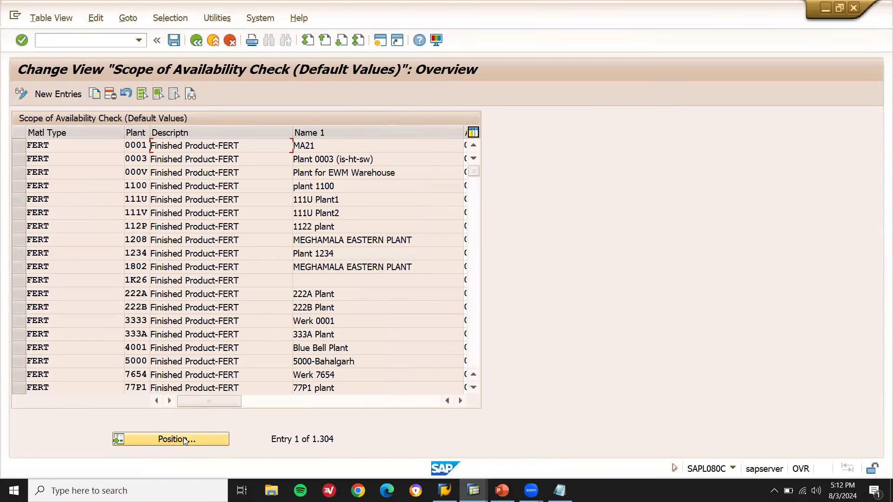
key("F3")
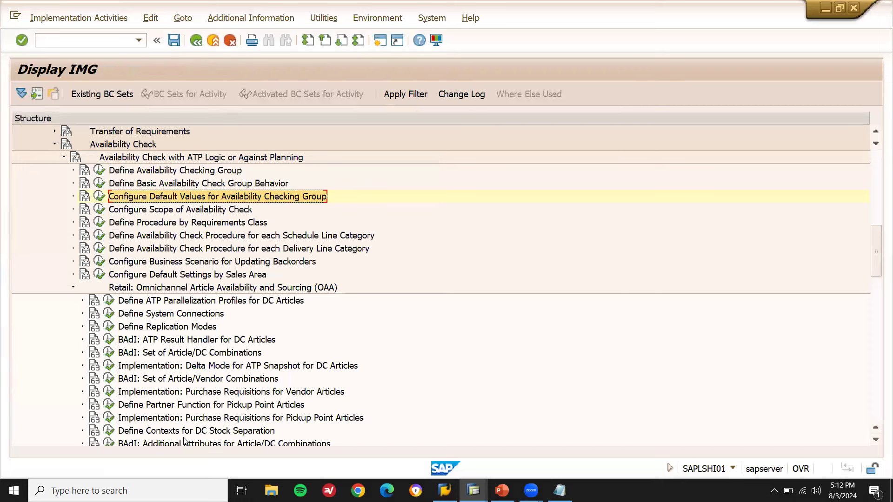
left_click(100, 210)
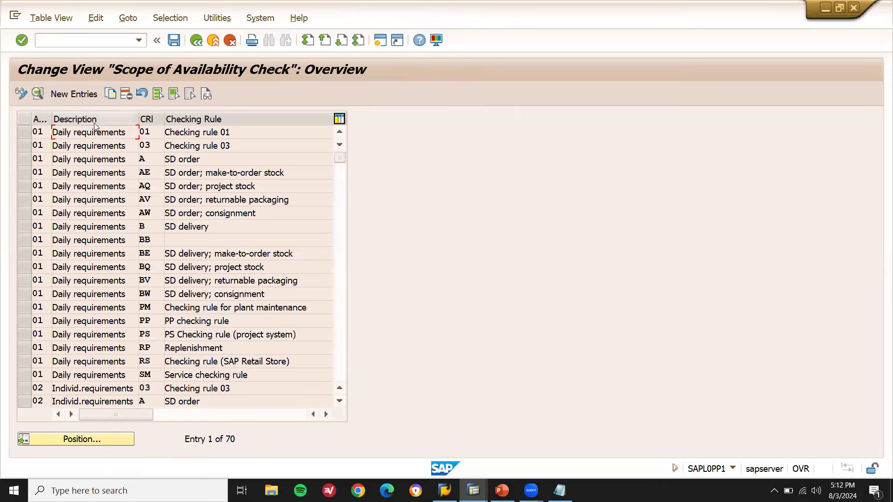
key("F3")
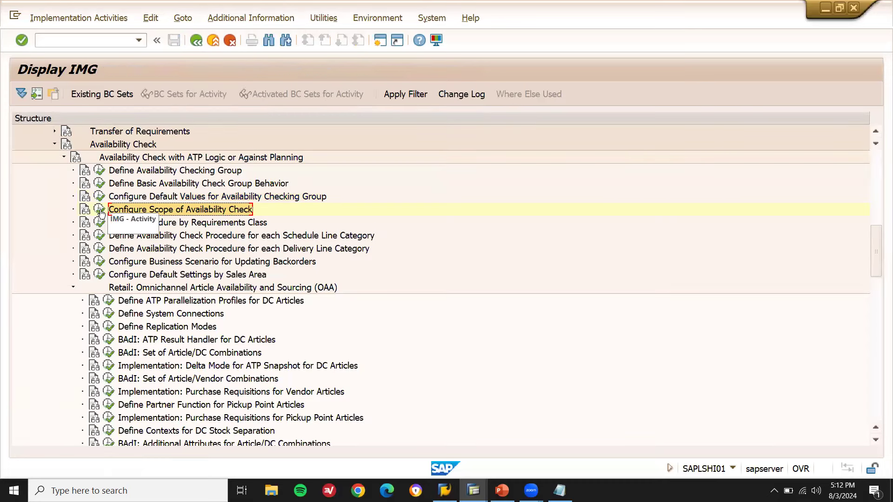
Step: Position the scope table at entry 01, review the S1 SD order and delivery rows, and exit with Yes
left_click(99, 210)
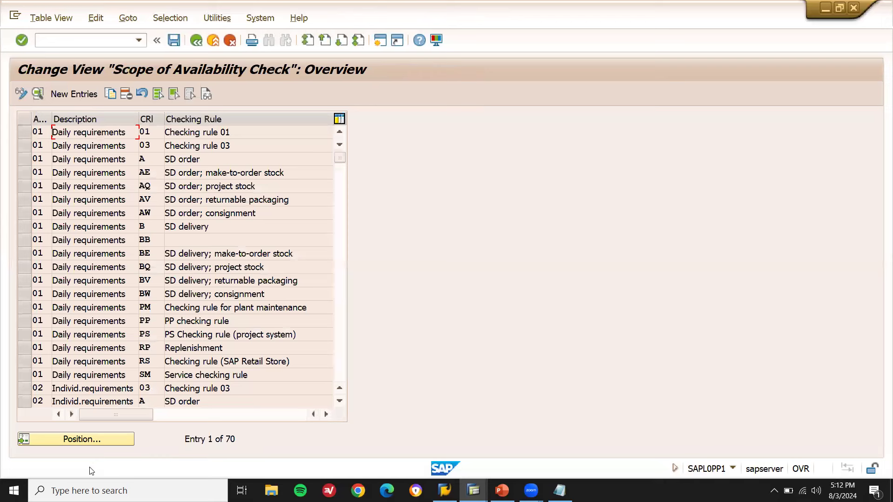
left_click(97, 439)
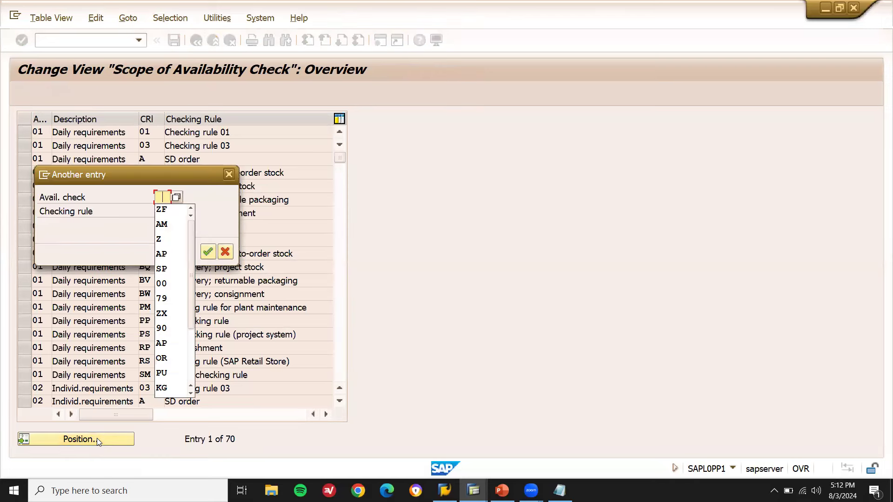
type("01")
key("Return")
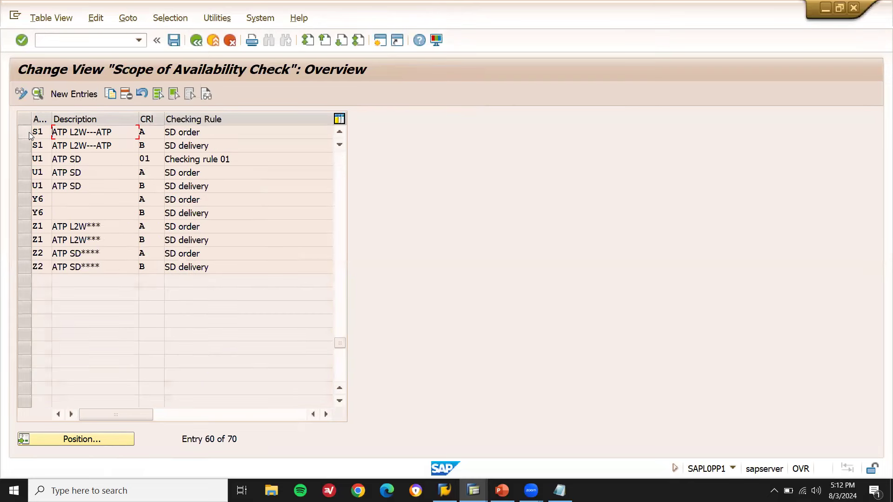
left_click(25, 132)
left_click(25, 143)
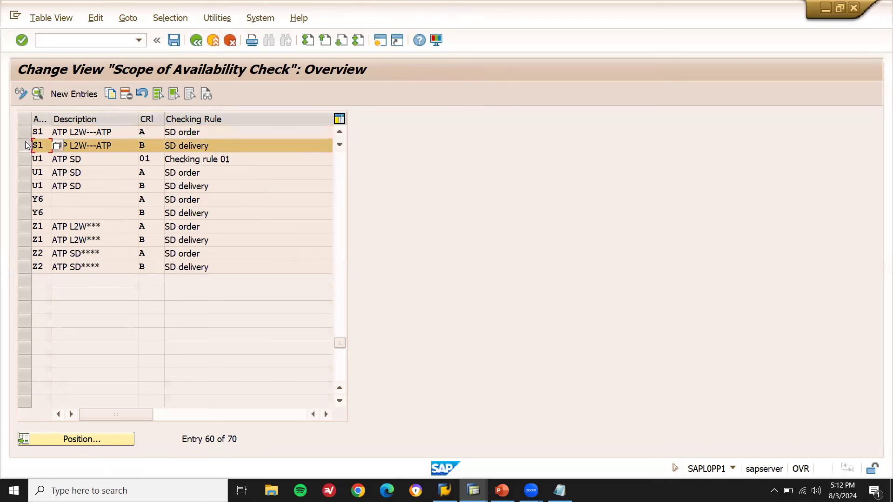
key("Up")
key("F12")
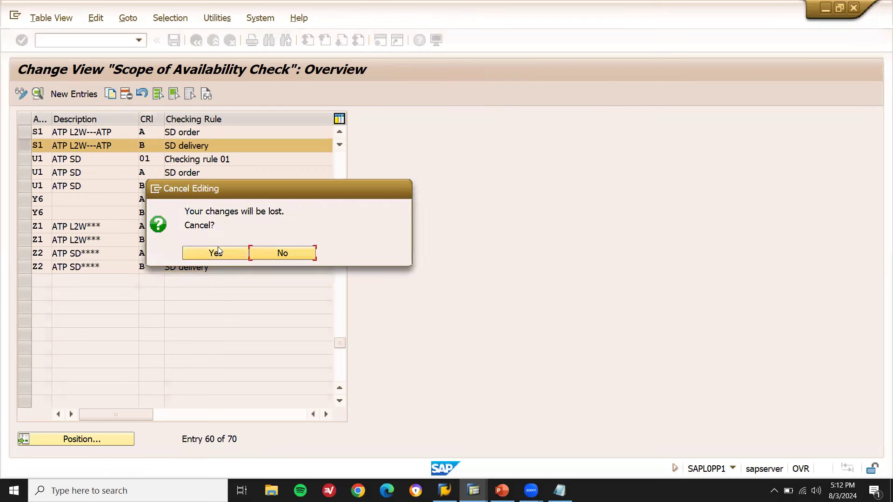
left_click(218, 249)
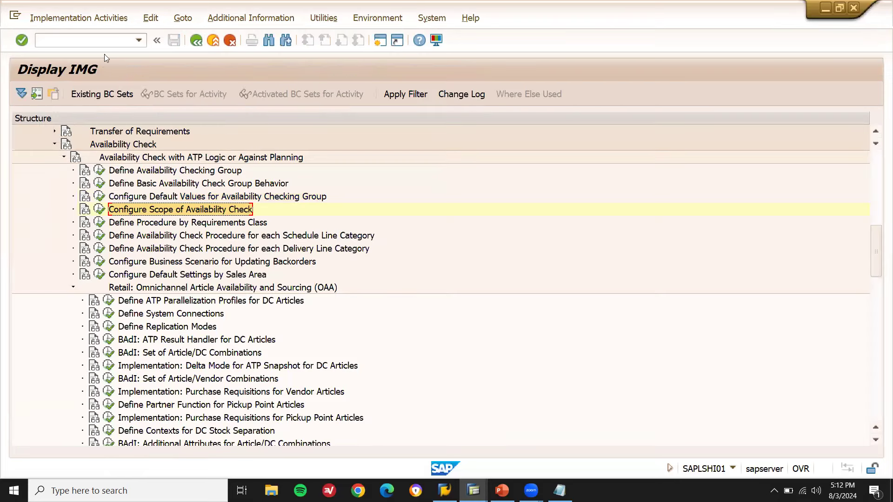
Step: Launch /OMM03 with industry sector Mechanical engineering and material type ZFinished Product L2W**
left_click(103, 37)
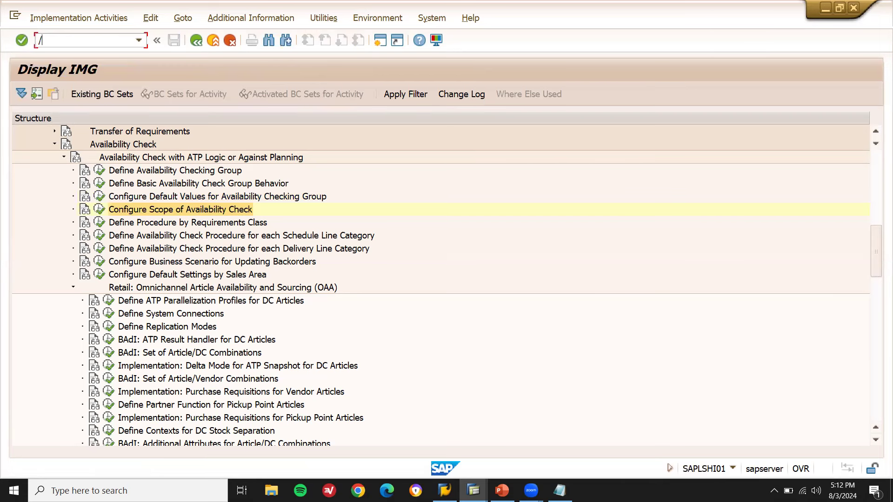
type("/OMM03")
key("Return")
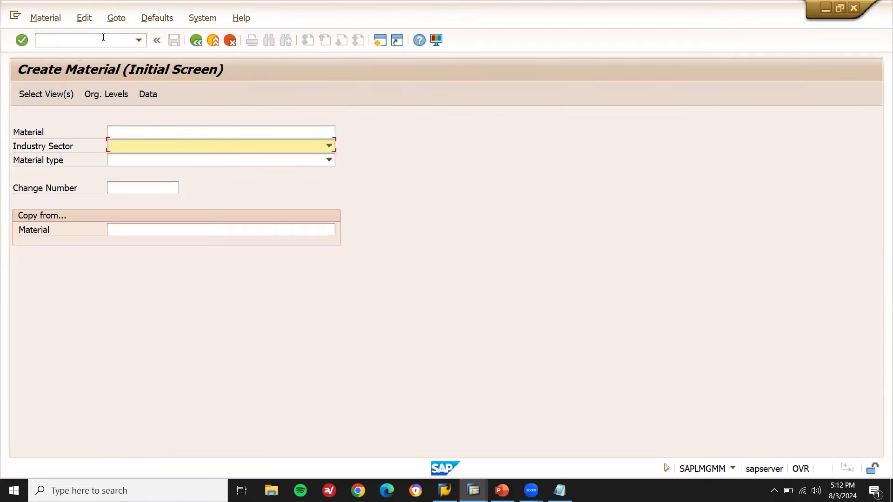
key("m")
key("Tab")
key("Down")
key("Down")
key("Down")
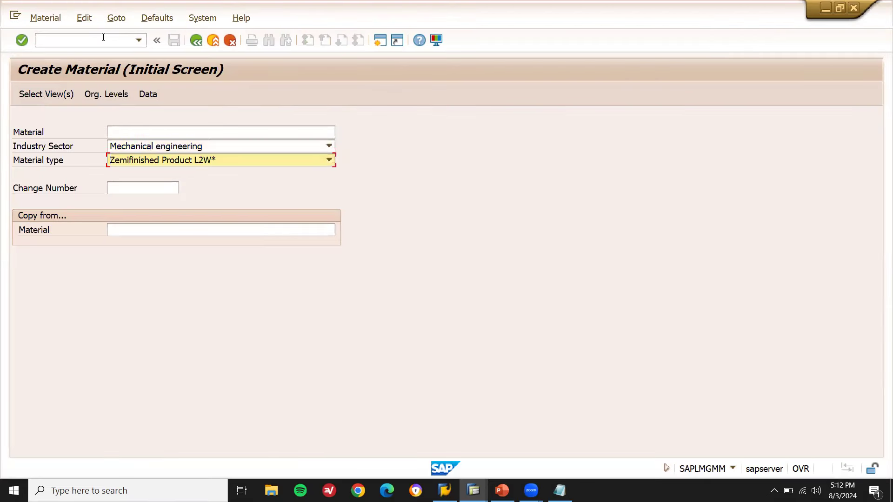
key("Down")
key("Up")
key("Up")
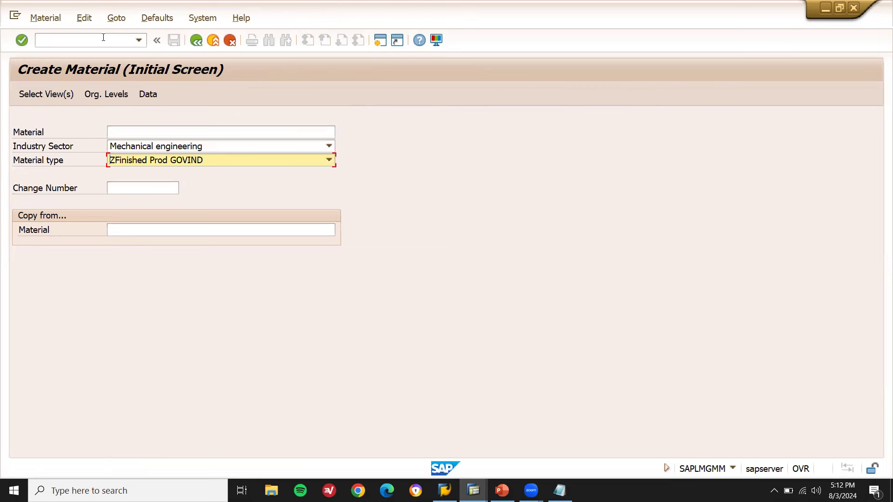
key("Up")
key("Up")
key("Up")
key("Up")
key("Up")
key("Return")
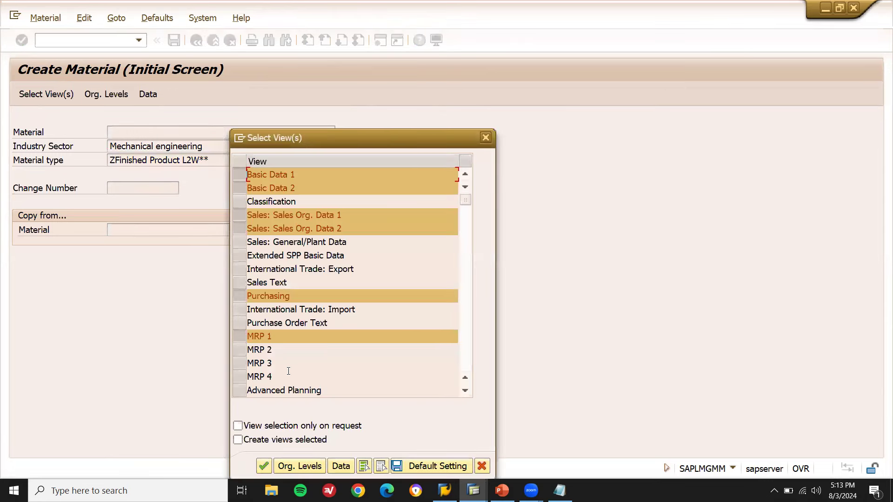
Step: Set organizational levels: plant AM01, storage location AM01, sales organization AM01, distribution channel A7
left_click(301, 468)
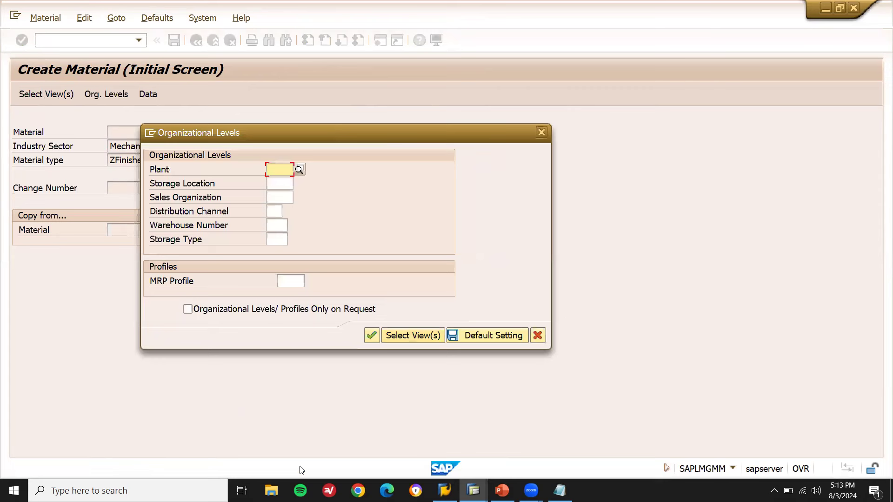
key("BackSpace")
key("Down")
key("Return")
key("Tab")
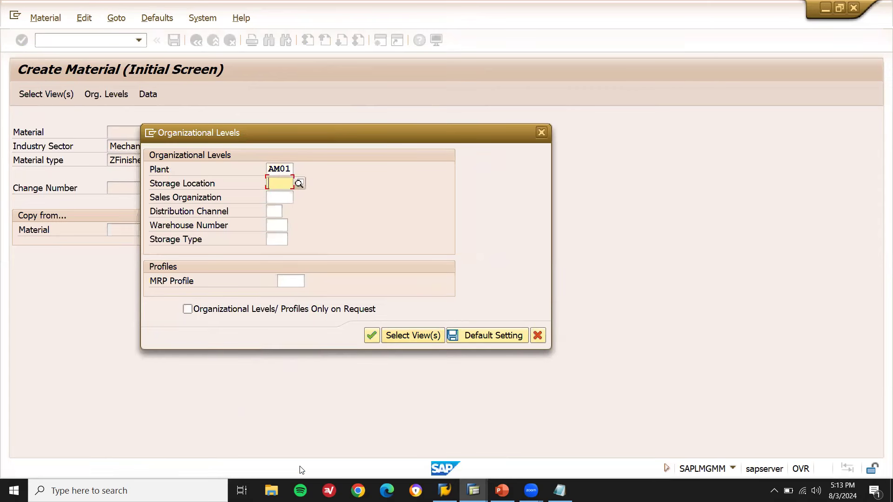
key("BackSpace")
key("Down")
key("Return")
key("Tab")
key("Tab")
key("BackSpace")
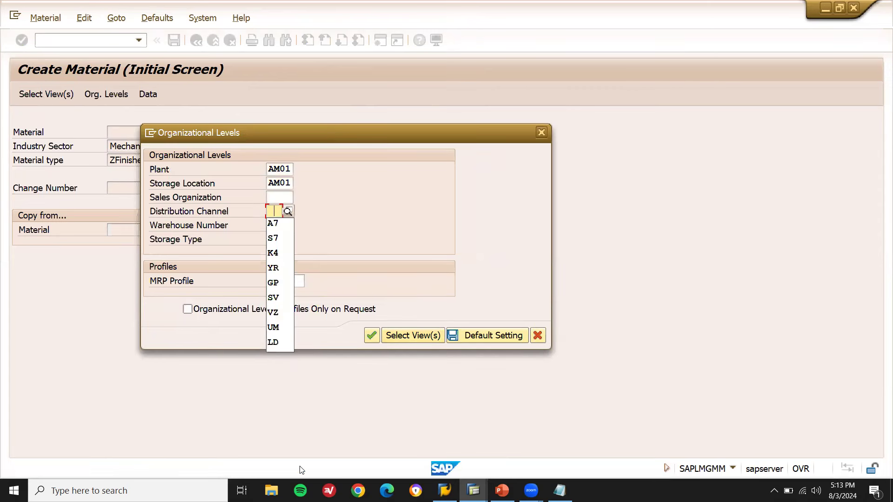
key("Down")
key("Return")
key("shift+Tab")
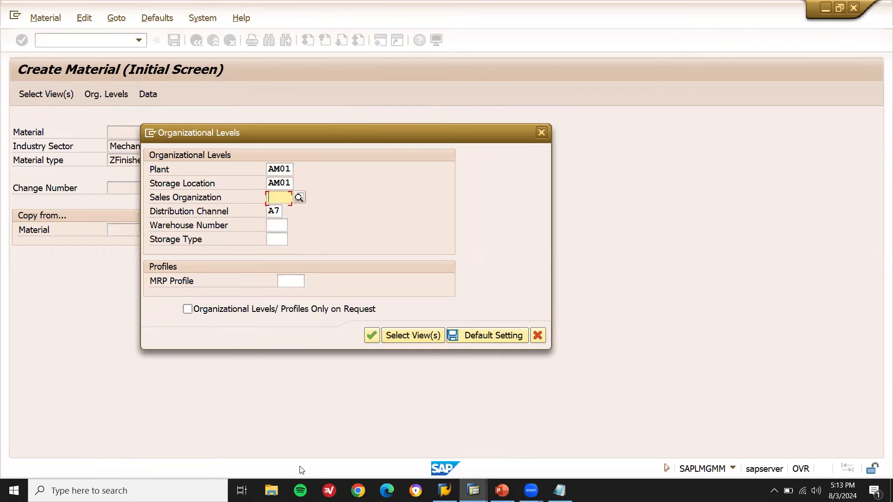
key("BackSpace")
key("Down")
key("Return")
key("Return")
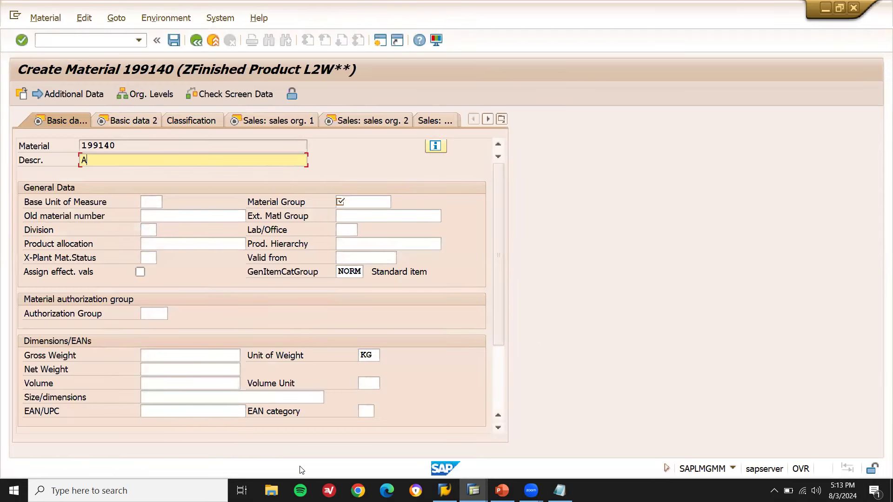
Step: Enter description 'ATP MAT', material group E01 and base unit EA in Basic Data
type("ATP MAT")
key("Return")
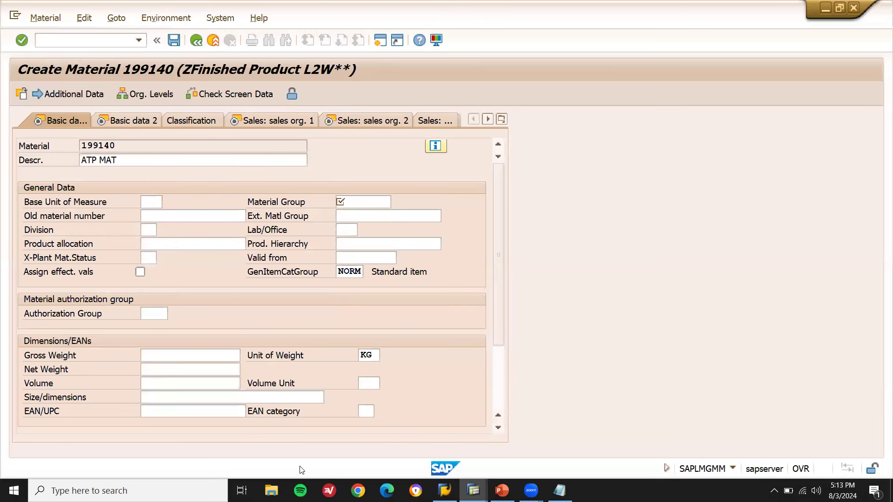
key("Down")
key("Return")
key("Return")
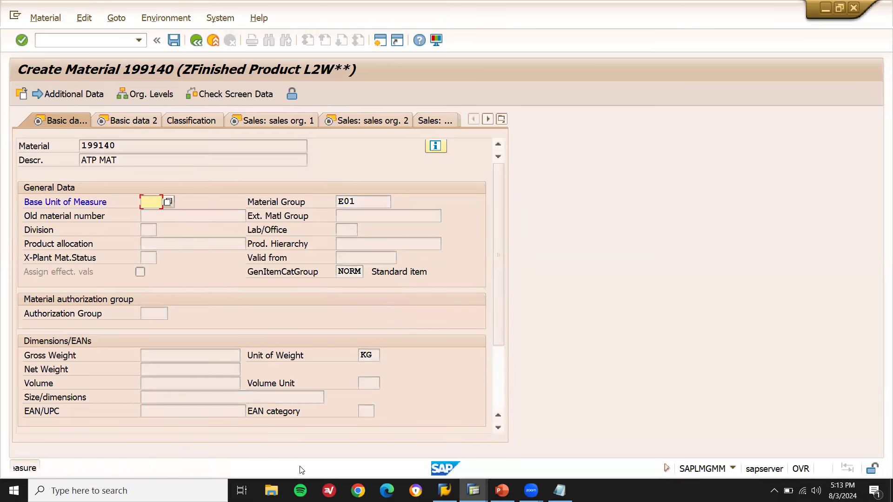
type("ea")
key("Return")
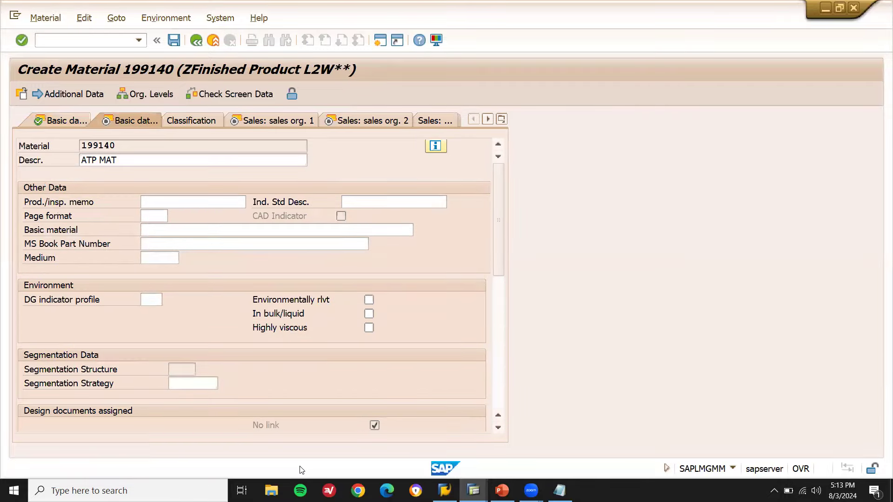
key("Return")
Step: Advance through the sales and purchasing views and set MRP type PD on MRP 1
key("Return")
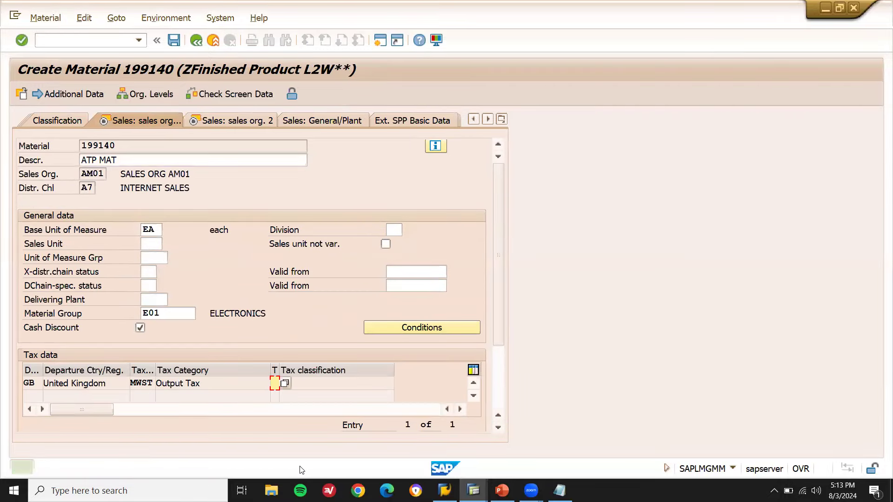
type("1")
key("Return")
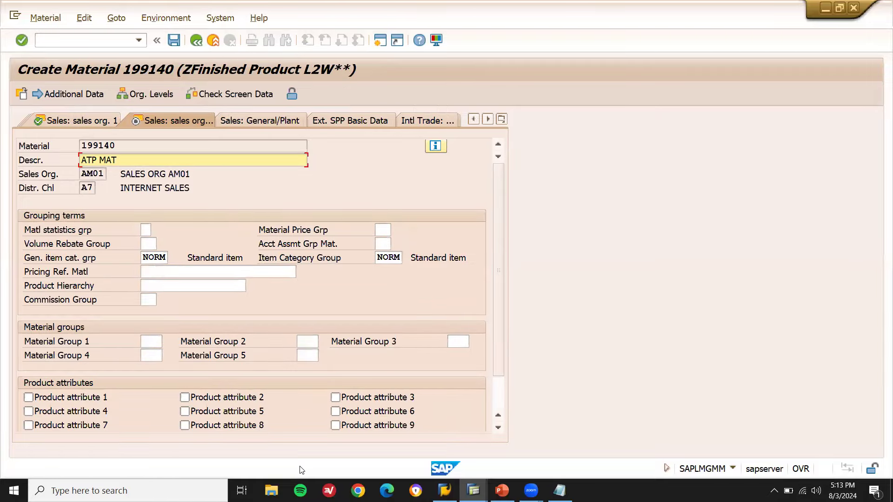
key("Return")
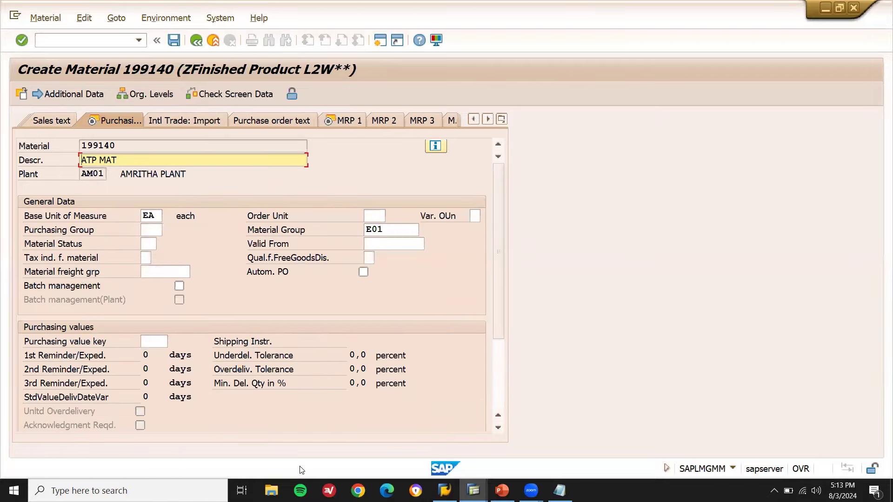
key("Return")
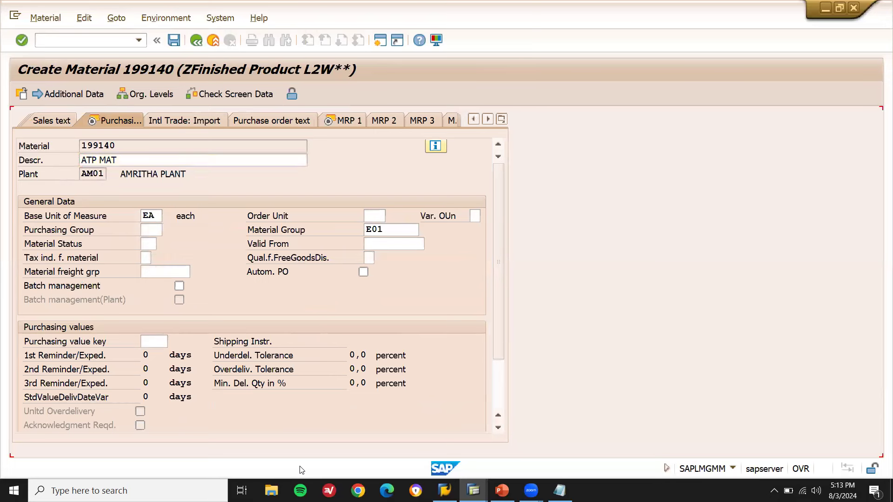
key("Return")
key("Return")
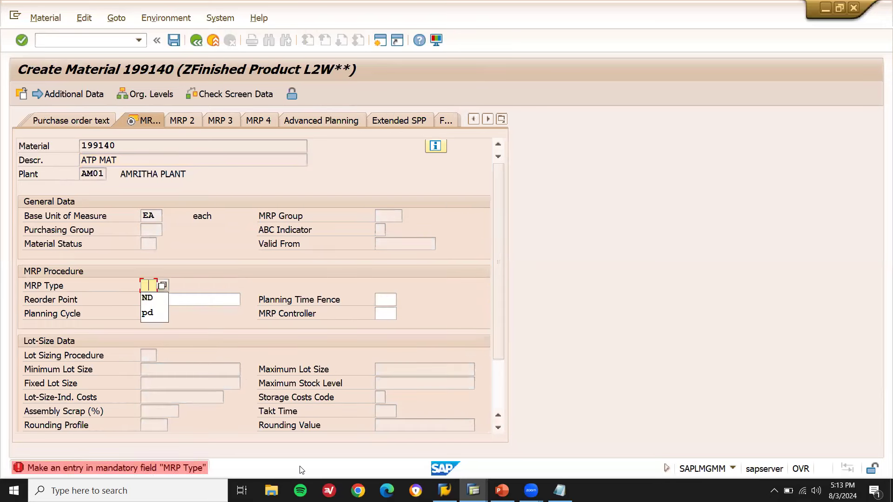
type("pd")
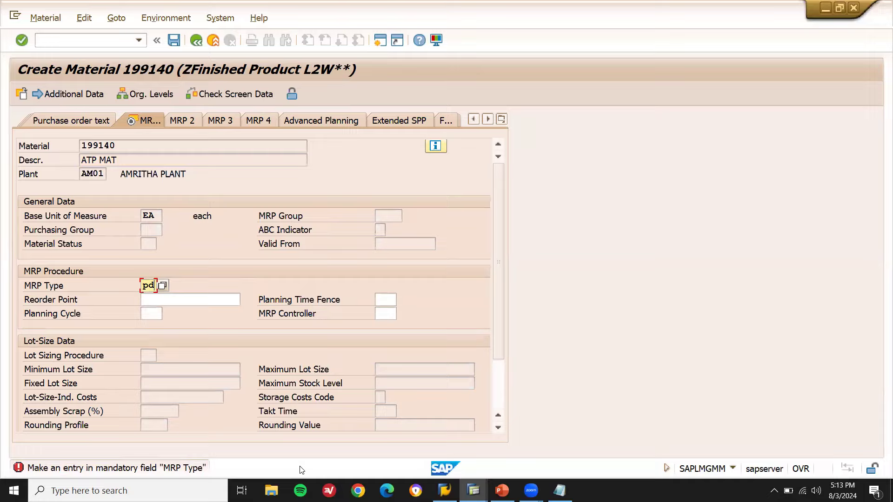
key("Return")
key("Return")
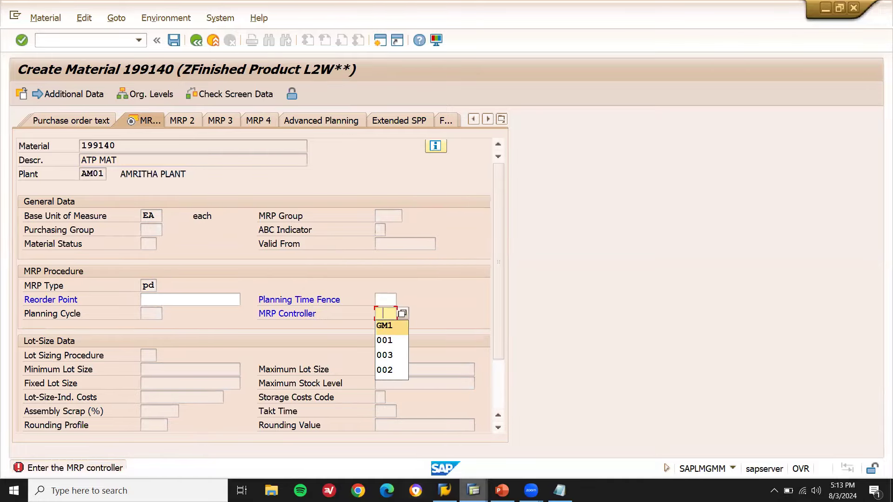
Step: Dismiss the empty MRP controller value-help prompt and switch to the Display IMG window
left_click(403, 315)
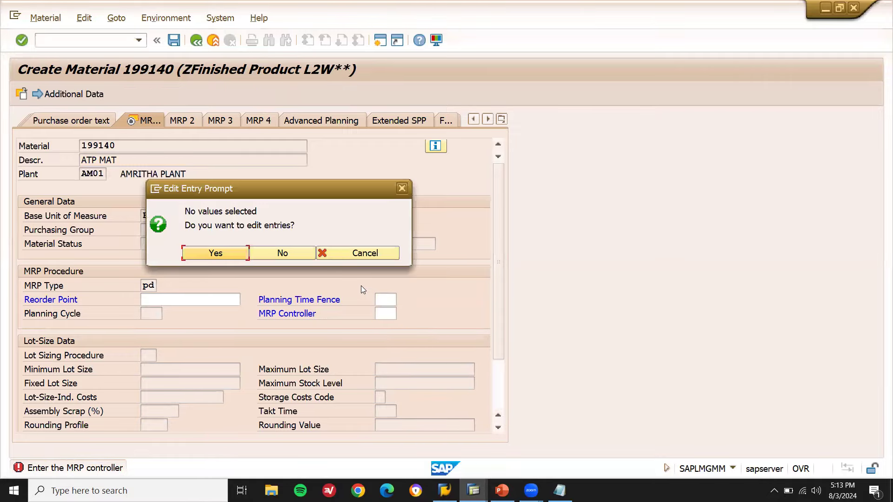
left_click(343, 251)
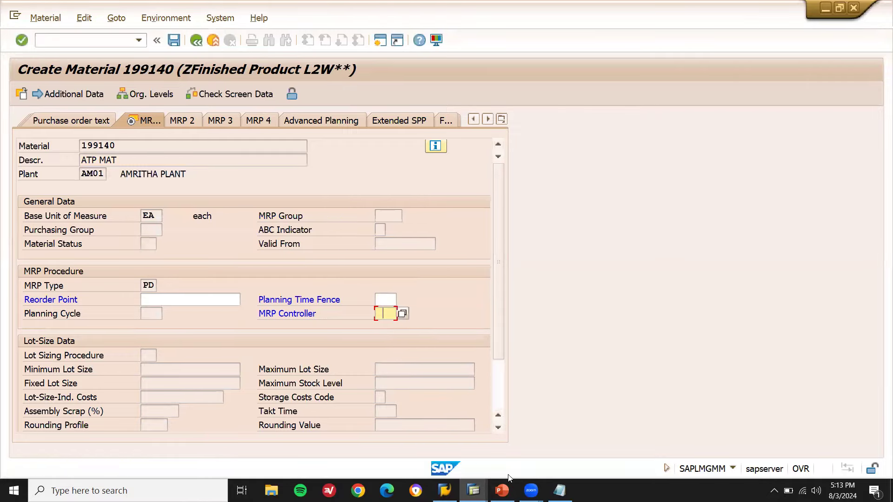
left_click(474, 491)
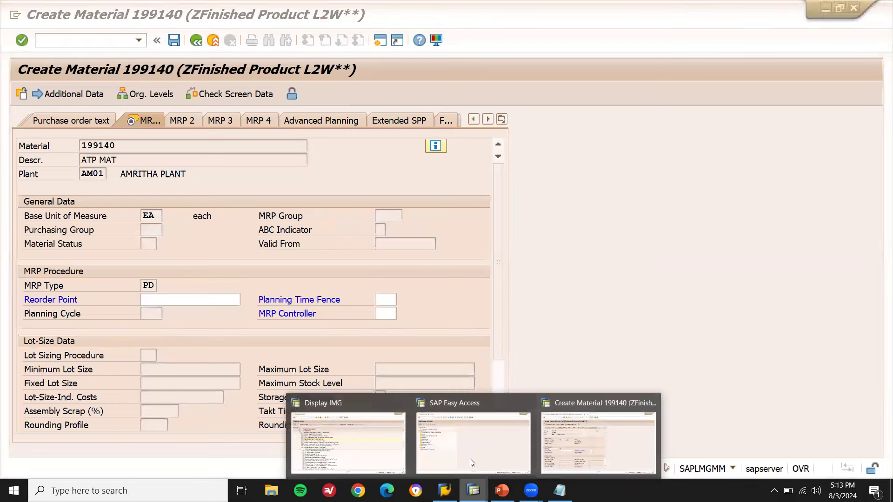
Step: Collapse Availability Check and Sales and Distribution, then run Production > MRP > MRP Groups > Define MRP Group for Each Material Type
left_click(319, 441)
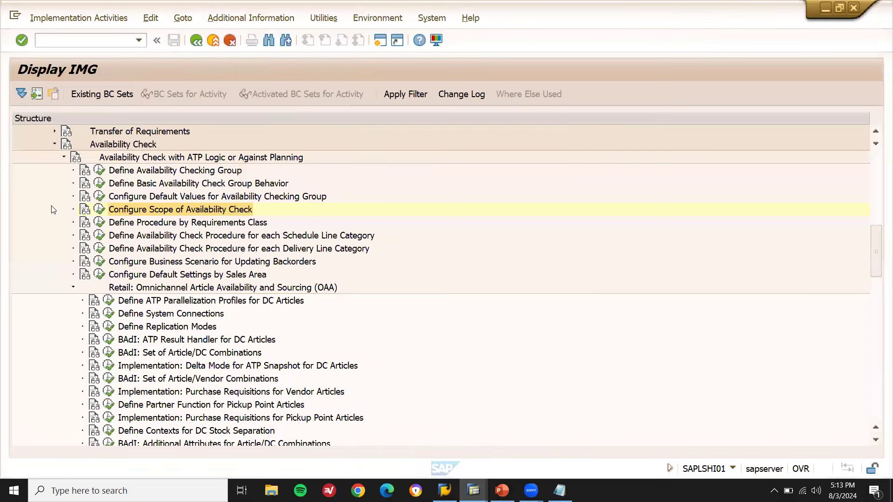
left_click(55, 144)
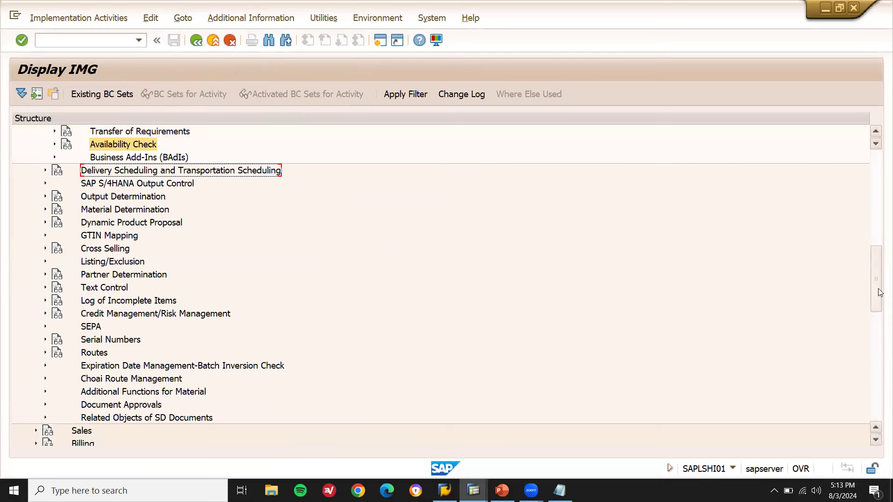
scroll(880, 287, "up", 5)
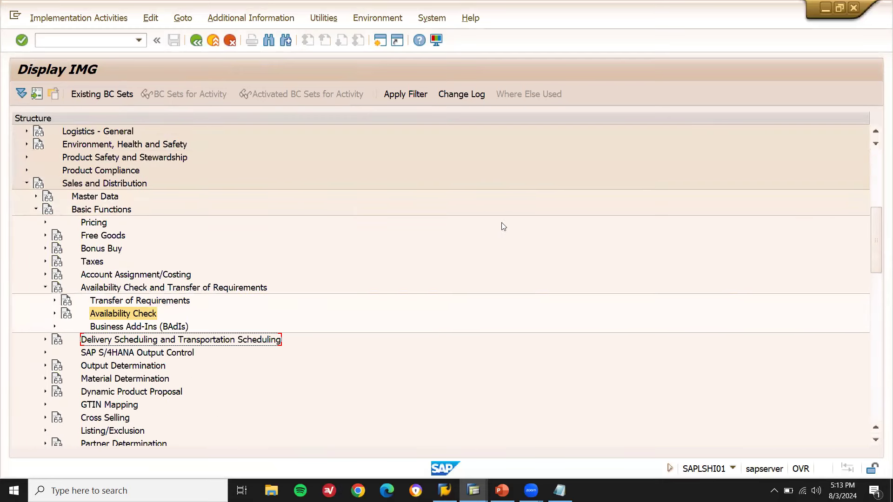
left_click(27, 185)
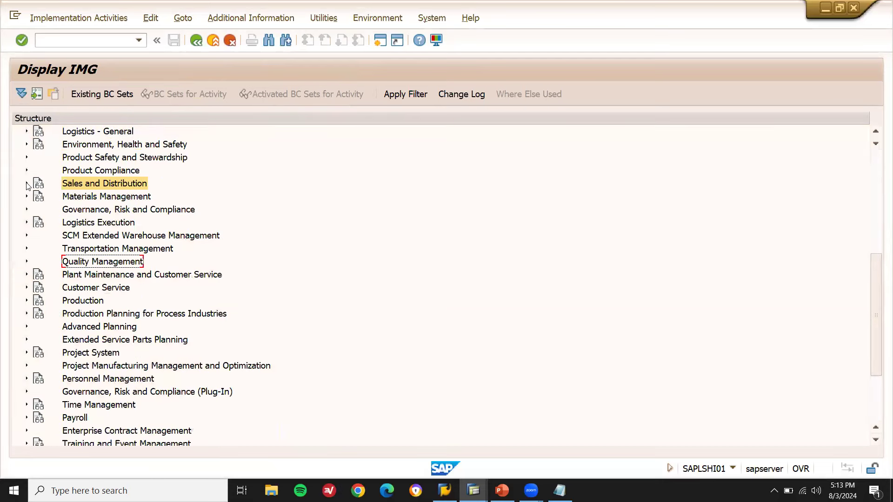
left_click(26, 302)
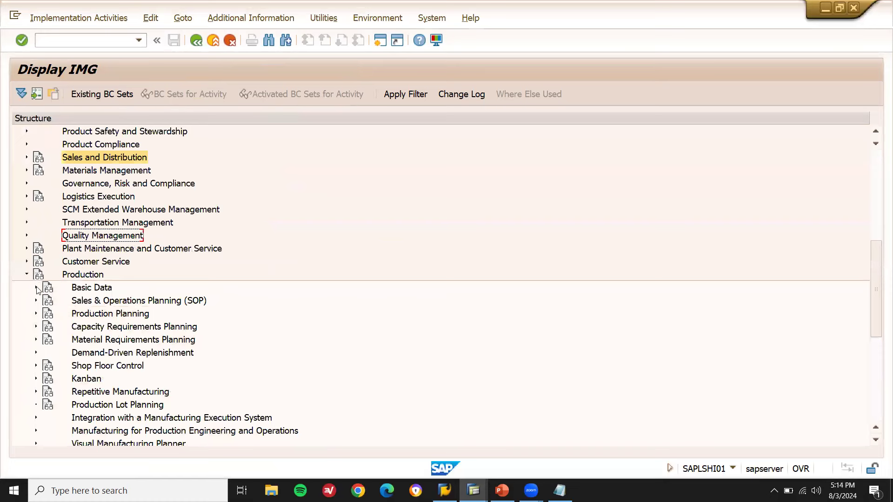
left_click(36, 340)
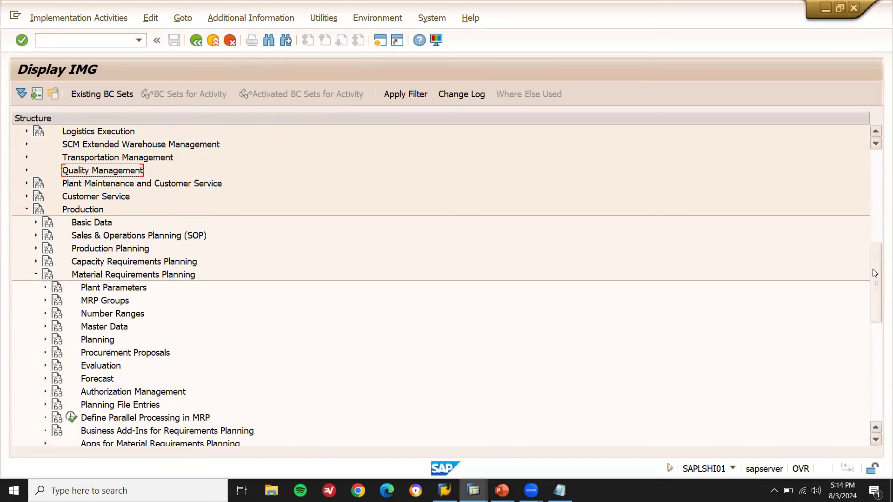
scroll(582, 275, "down", 3)
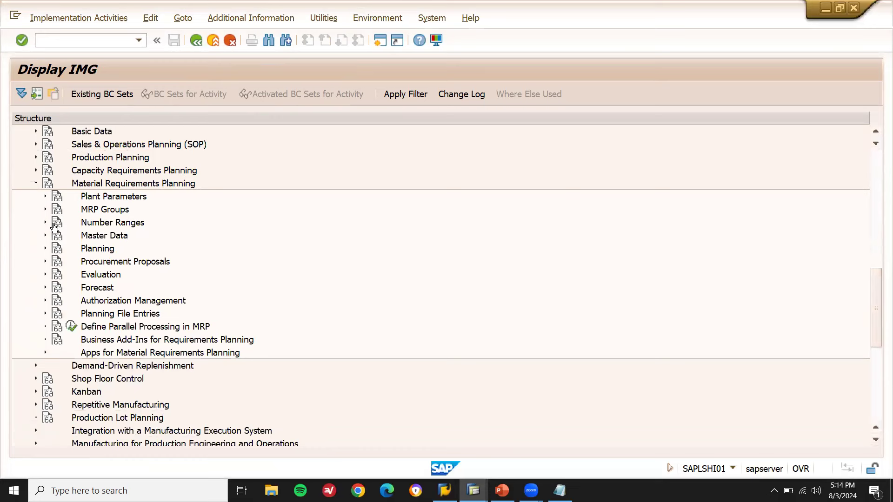
left_click(45, 209)
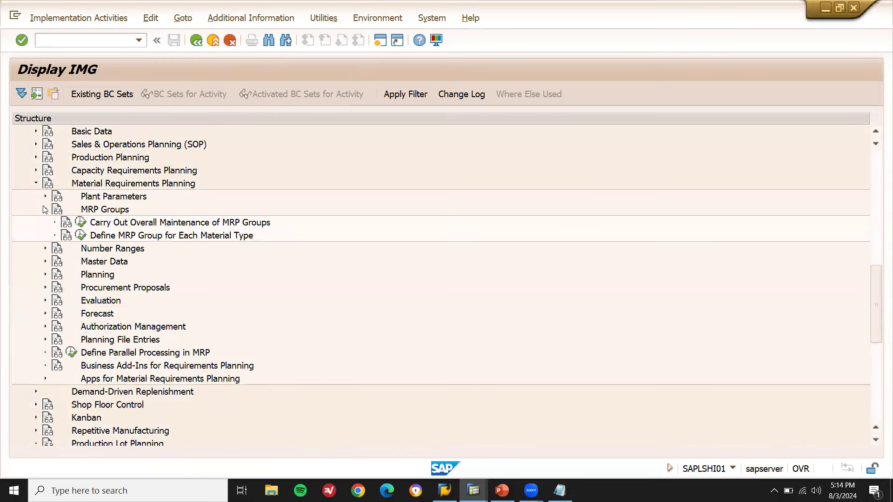
left_click(81, 237)
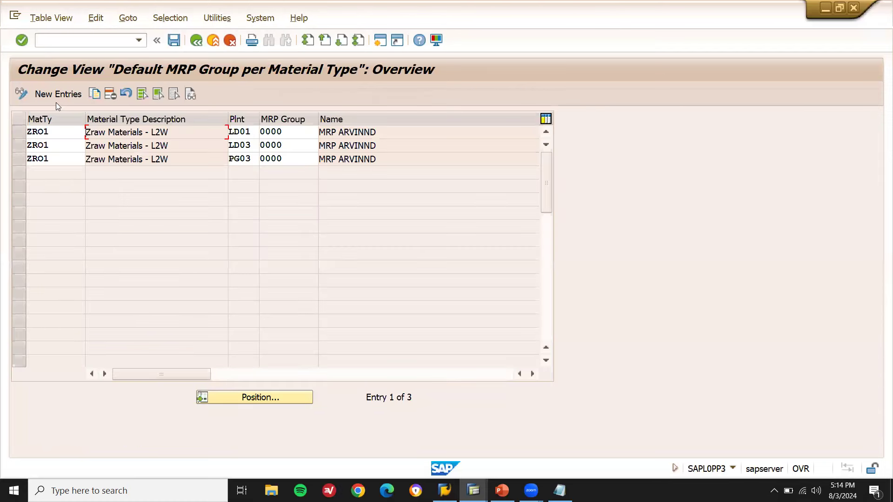
left_click(57, 95)
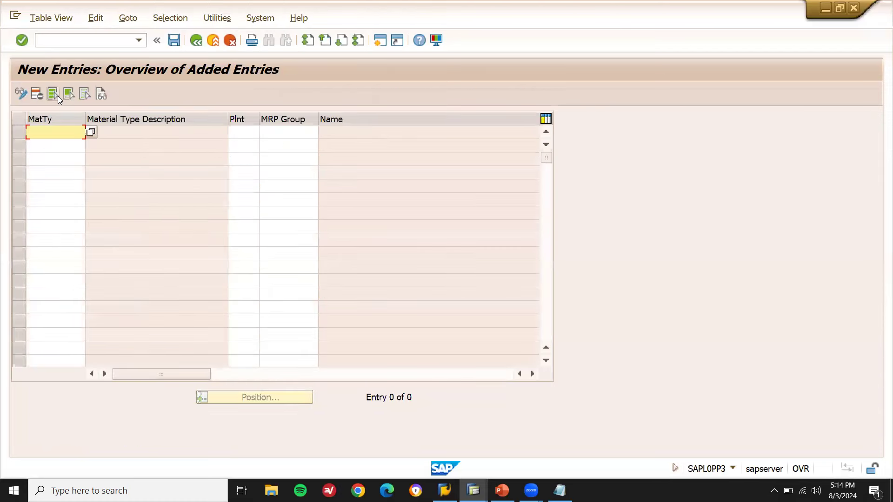
type("Z")
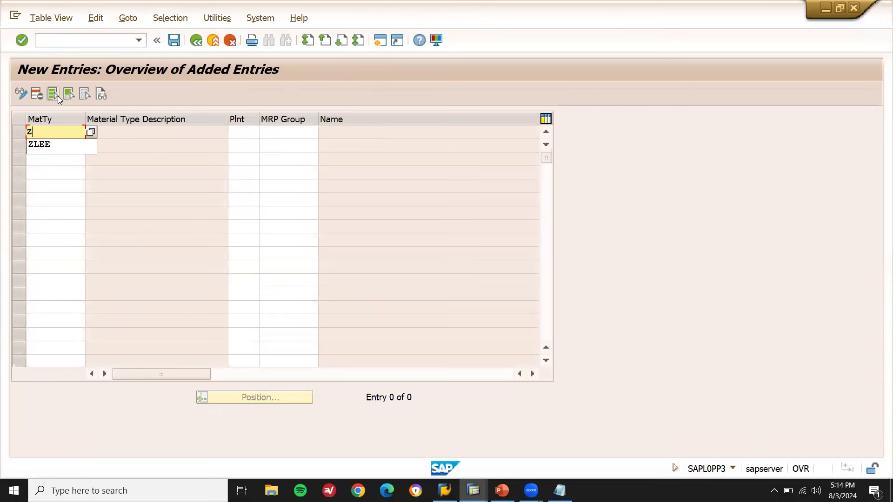
type("FR1")
key("Tab")
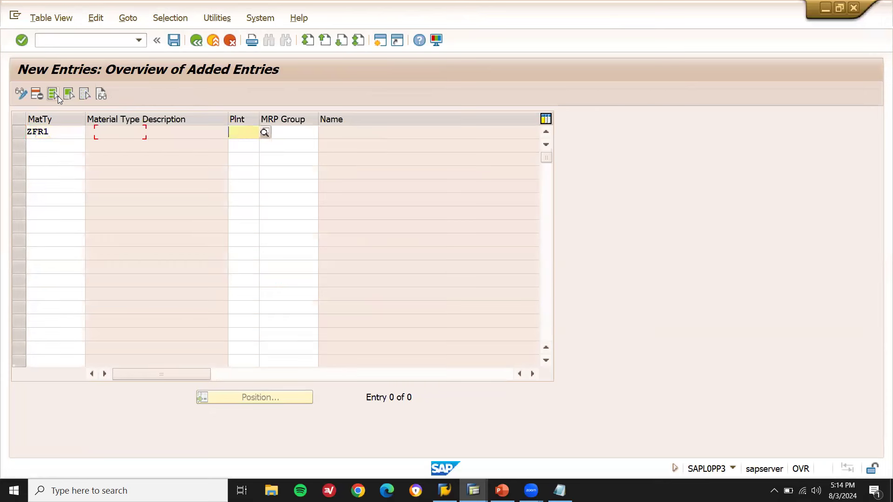
type("AM01")
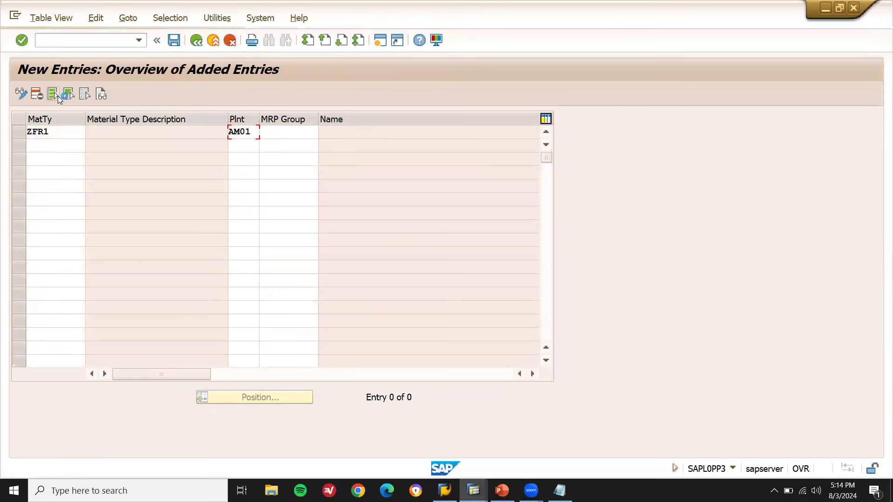
key("Tab")
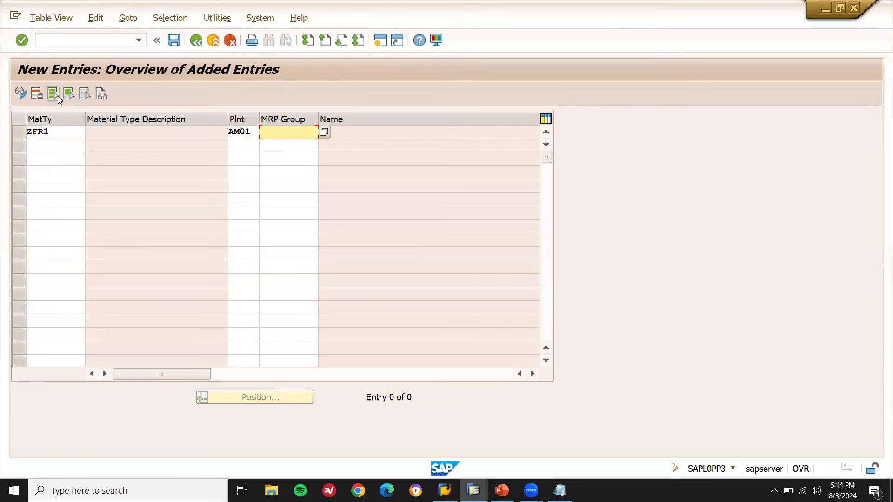
type("AM01")
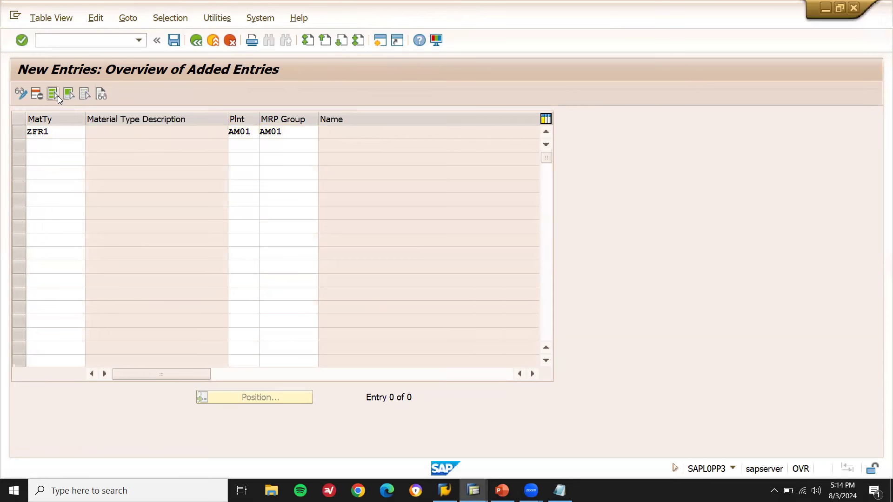
key("Return")
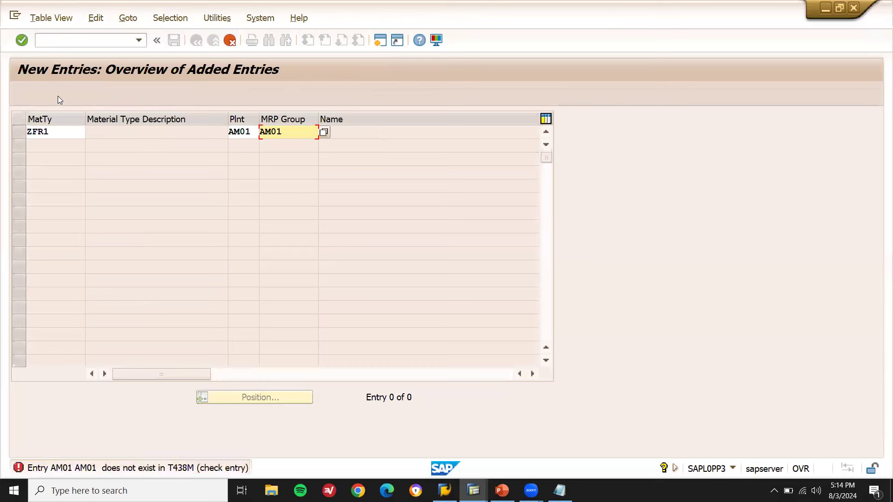
key("F12")
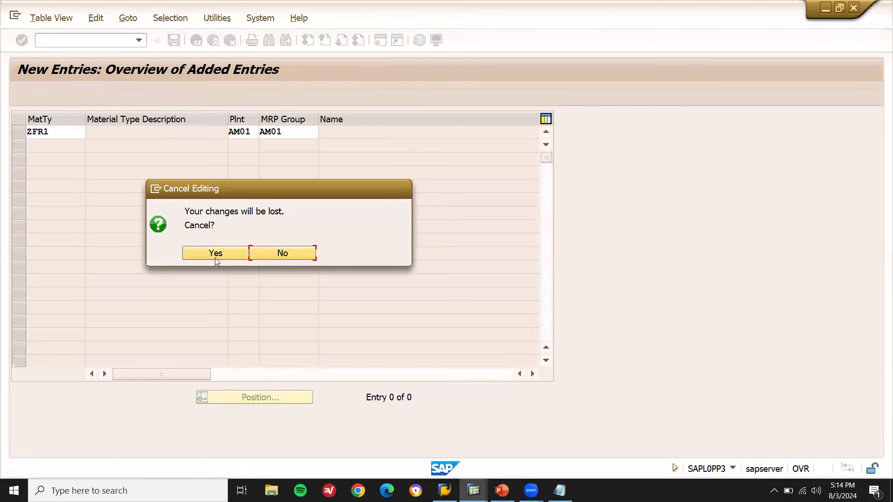
left_click(215, 253)
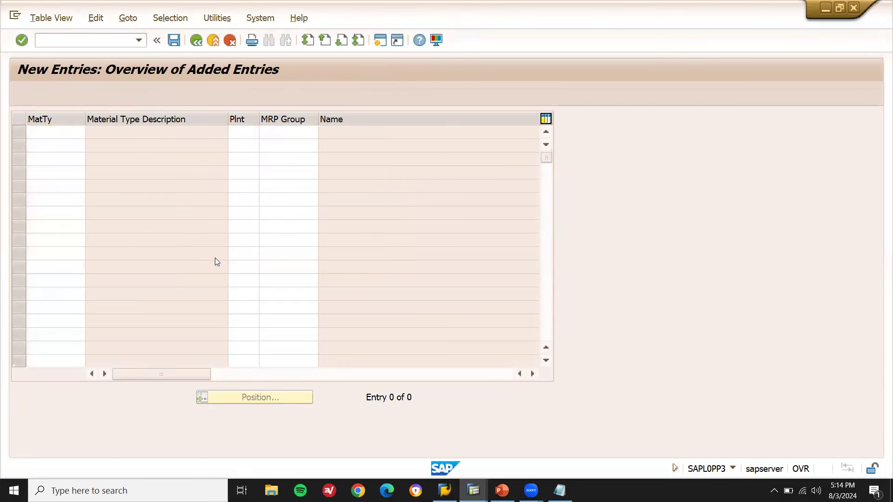
key("F3")
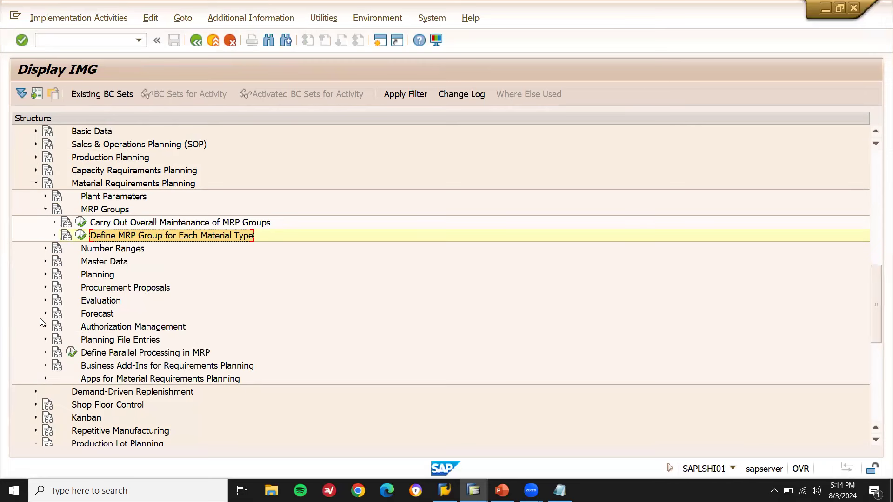
Step: Open Define MRP Controllers under the MRP Master Data branch
left_click(44, 210)
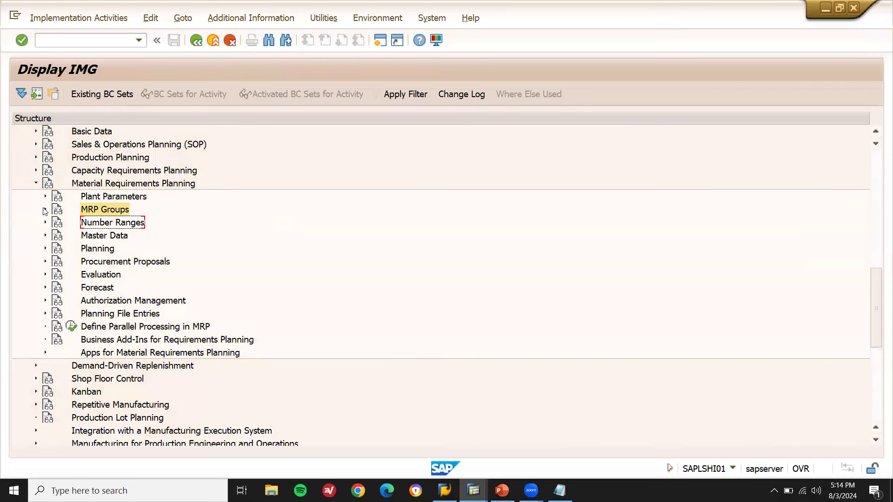
left_click(45, 236)
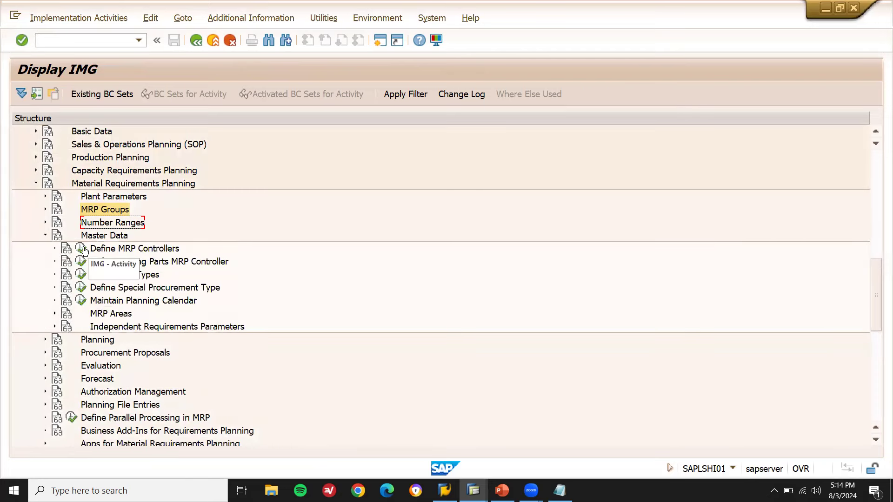
left_click(82, 250)
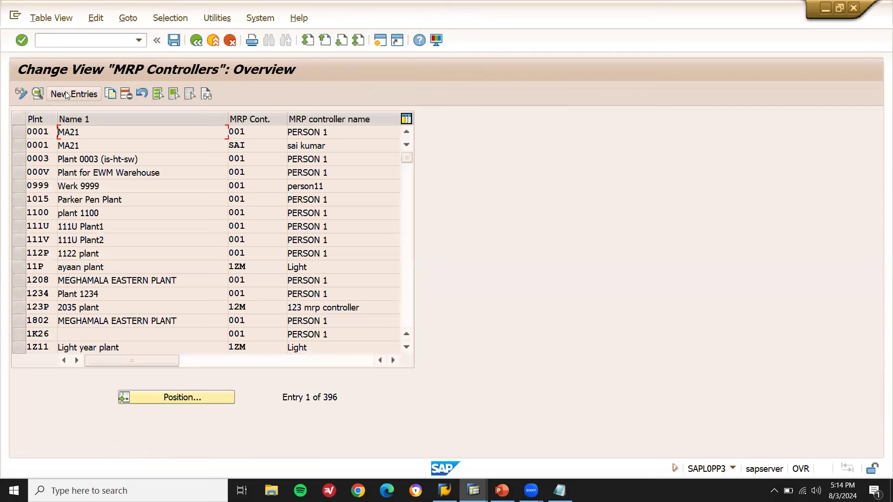
Step: Add MRP controller 000 'AM01 MRP CONT' for plant AM01 and save it
left_click(67, 94)
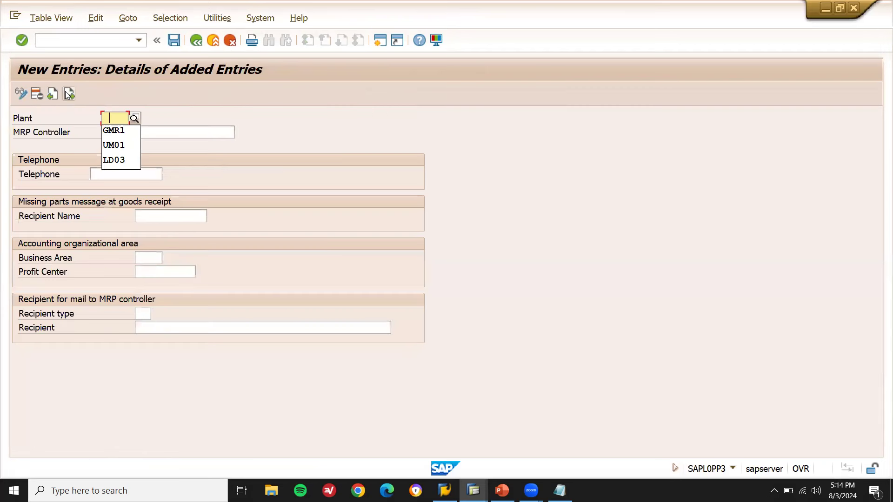
type("AM01")
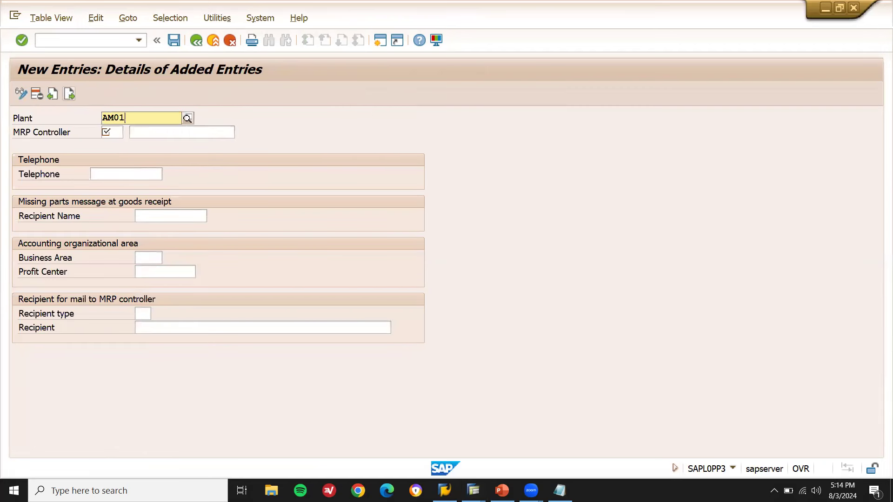
key("Return")
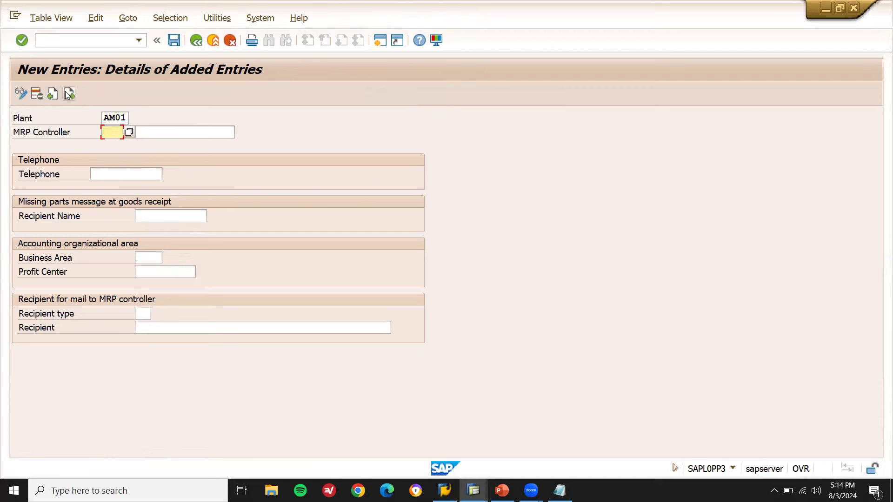
type("000")
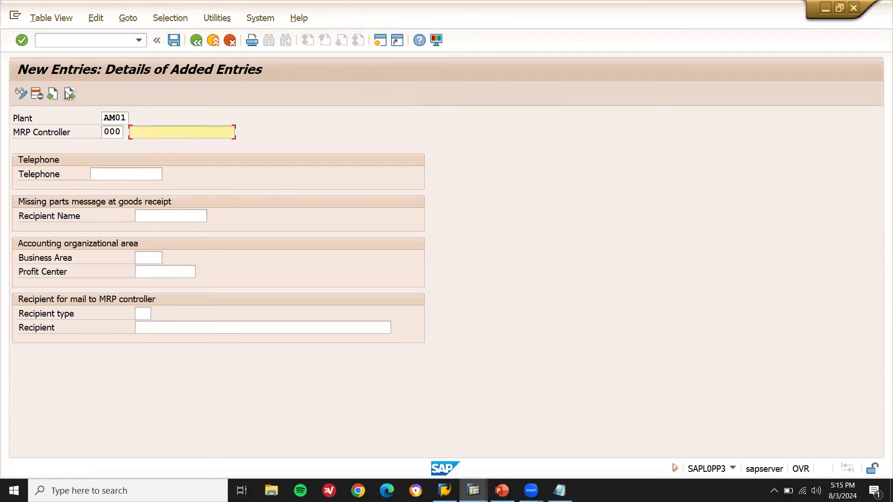
type("AM01 MRP CONT")
key("Return")
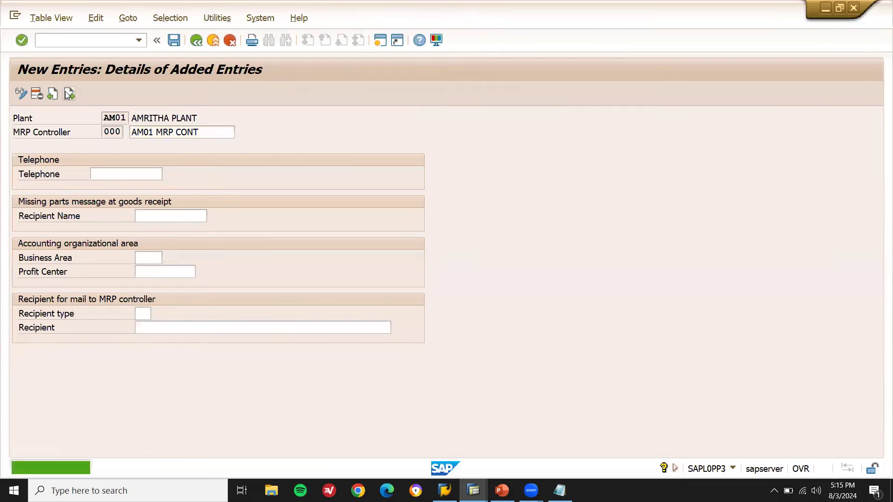
key("F3")
key("F3")
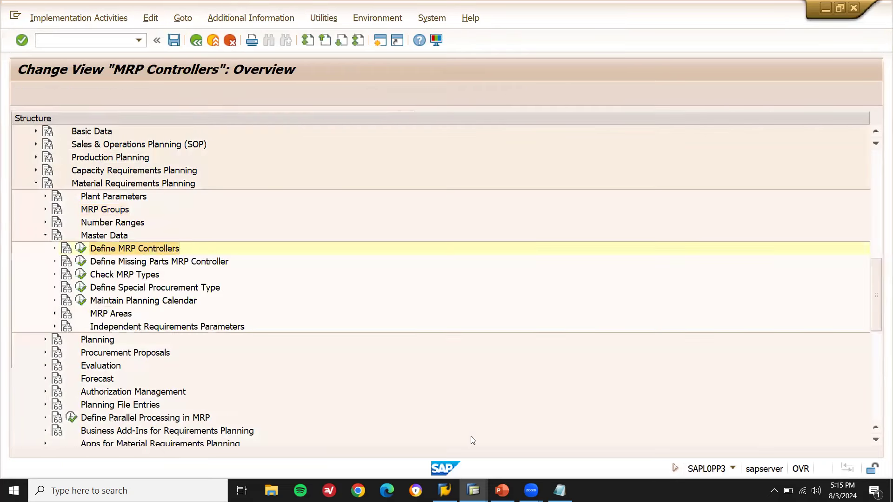
Step: On material 199140's MRP 1 view, pick MRP controller 000 for plant AM01
mouse_move(473, 491)
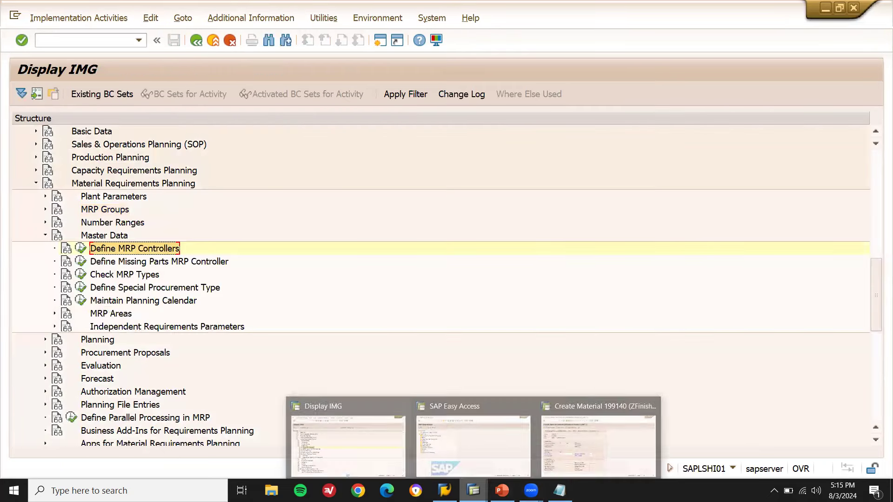
left_click(578, 447)
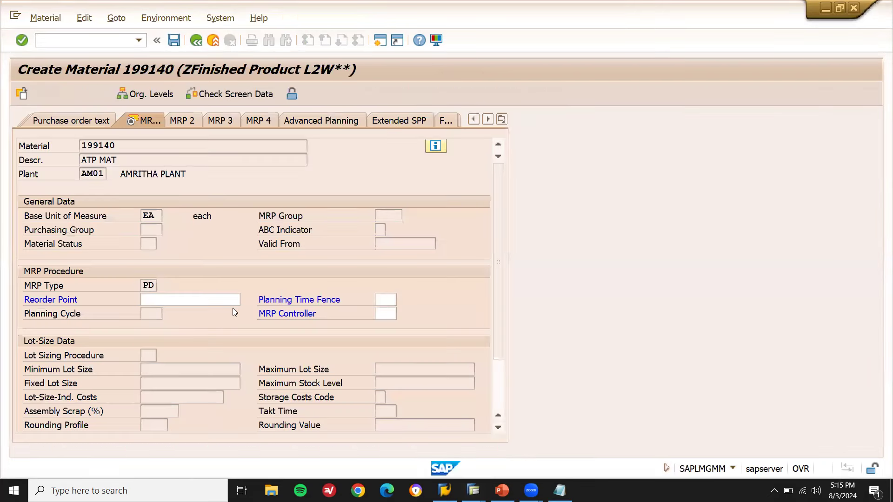
left_click(402, 314)
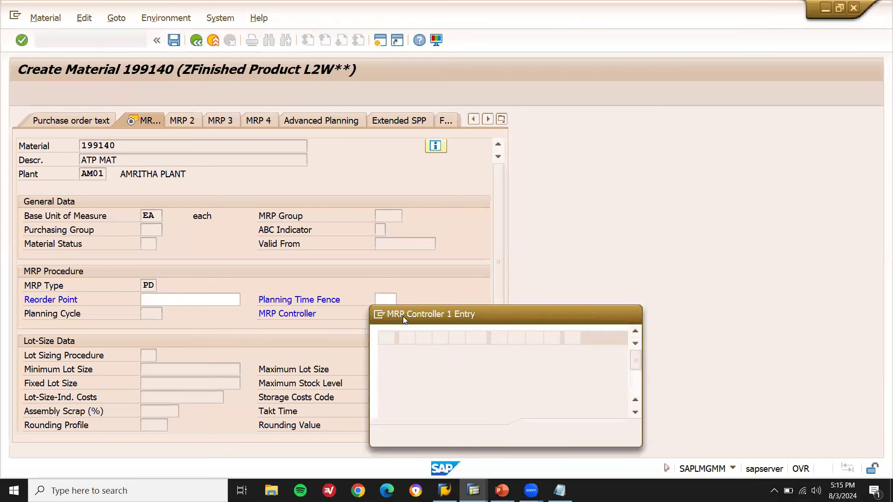
double_click(387, 367)
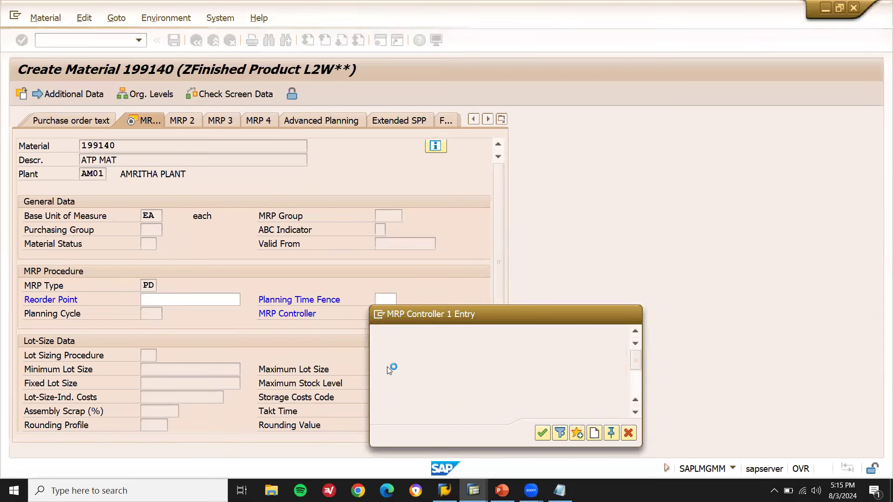
key("Return")
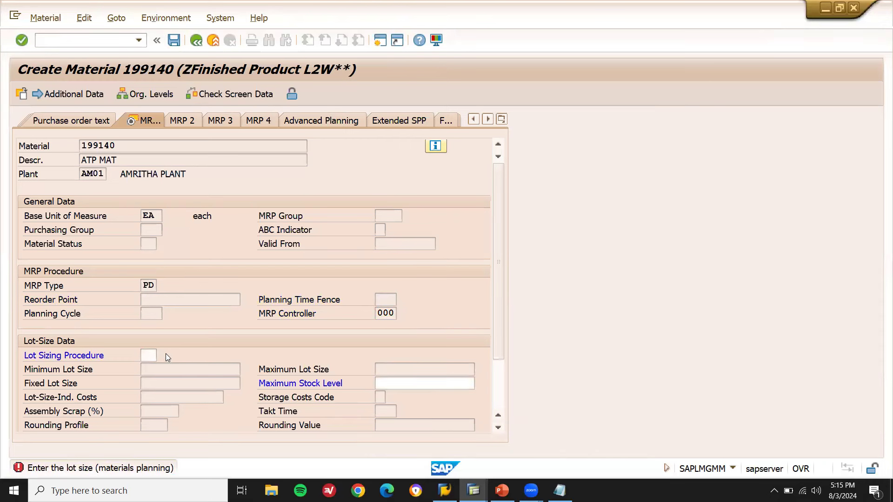
Step: Set lot sizing procedure EX (lot-for-lot) and advance to the next views
left_click(166, 354)
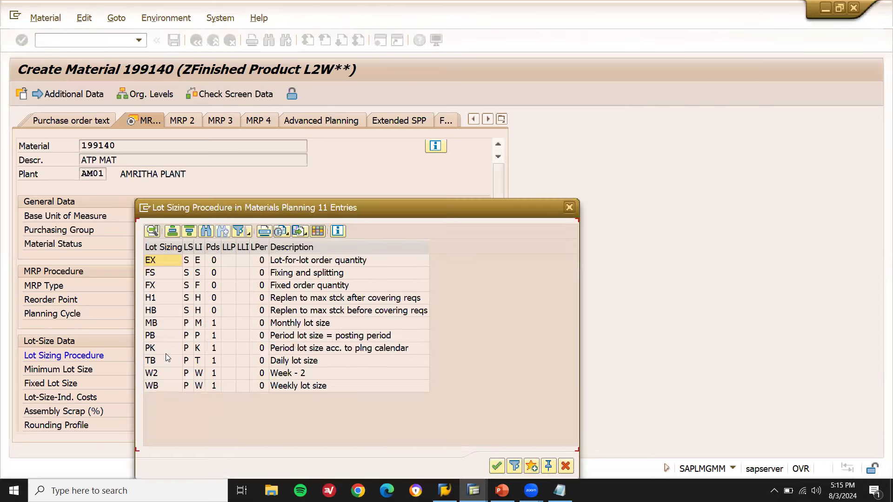
double_click(163, 261)
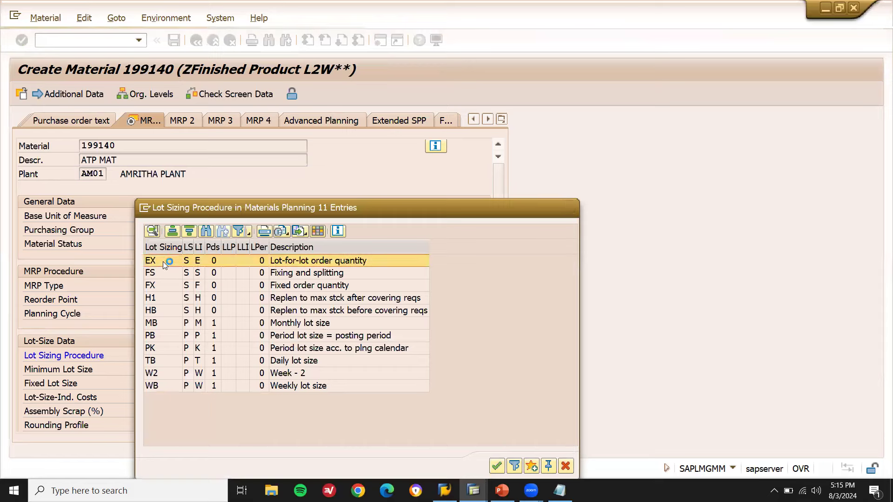
key("Return")
key("Return")
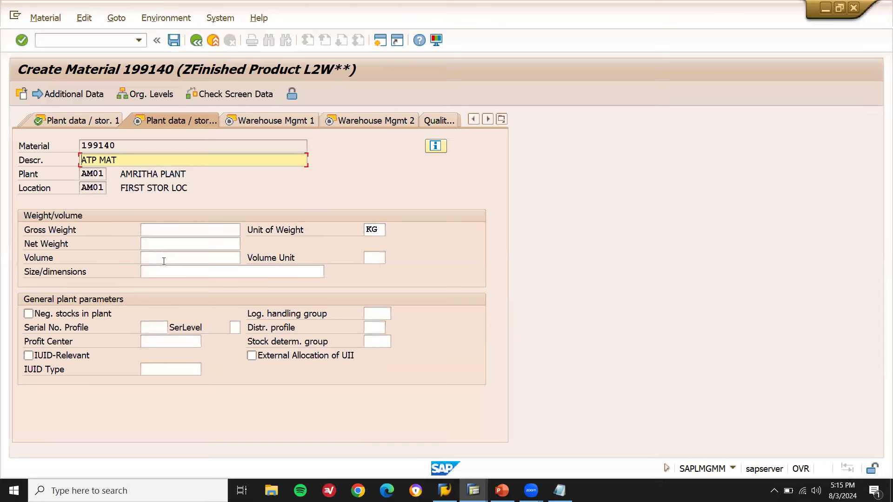
Step: Pass the storage and profit center warnings and set valuation class 7920
key("Return")
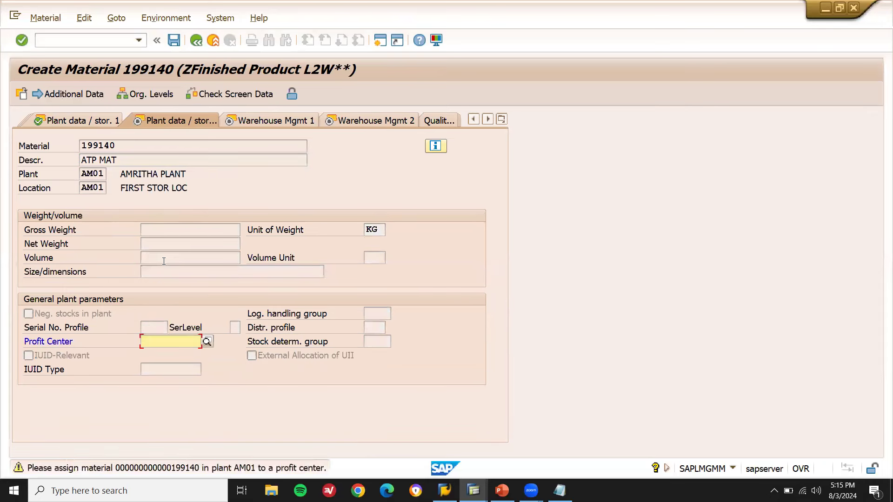
key("Return")
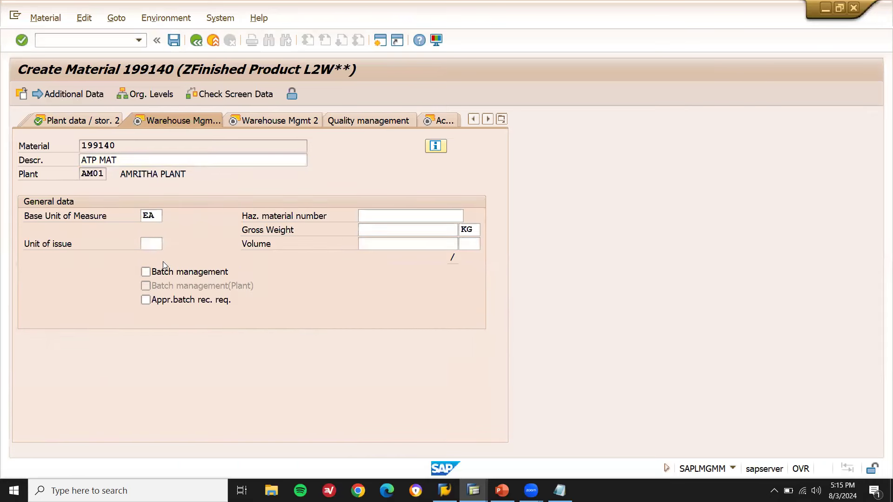
key("Return")
key("Return")
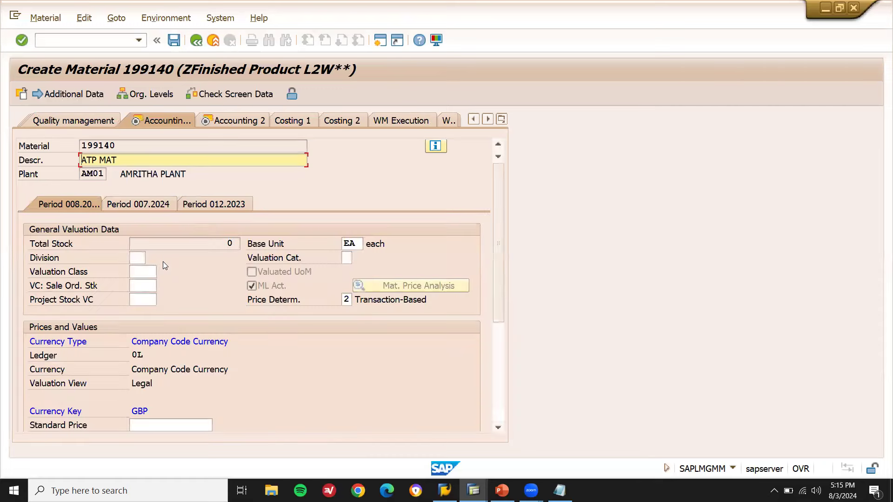
left_click(144, 272)
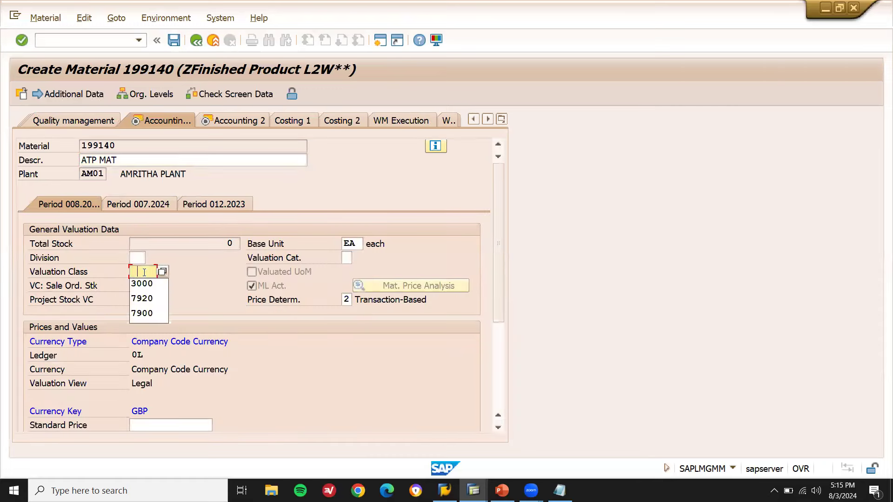
left_click(142, 298)
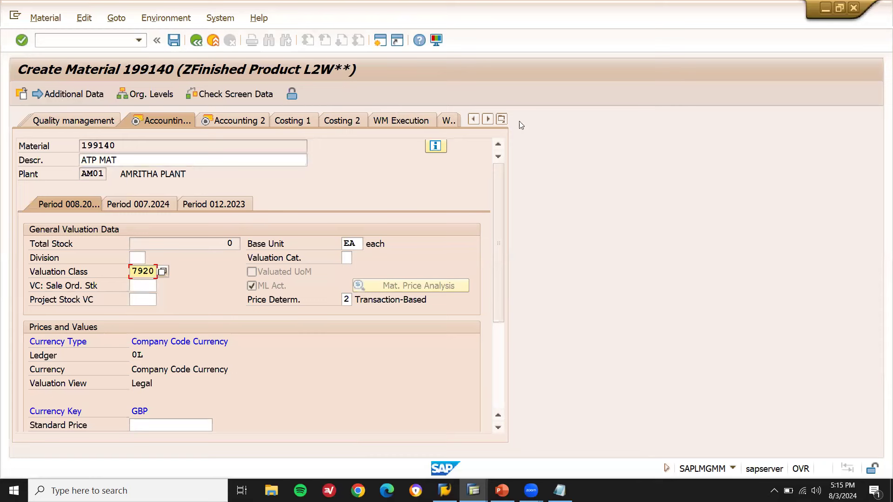
Step: Review availability check S1 on the Sales: General/Plant view, then return to the IMG window
left_click(502, 120)
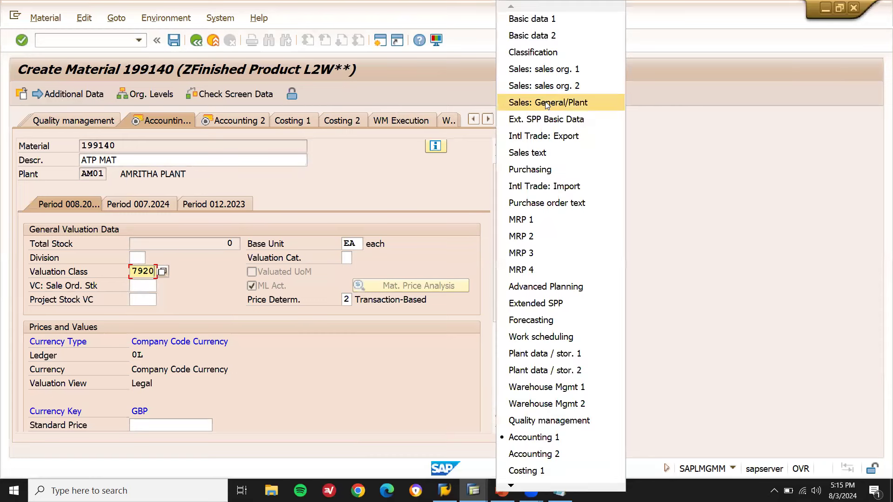
left_click(546, 103)
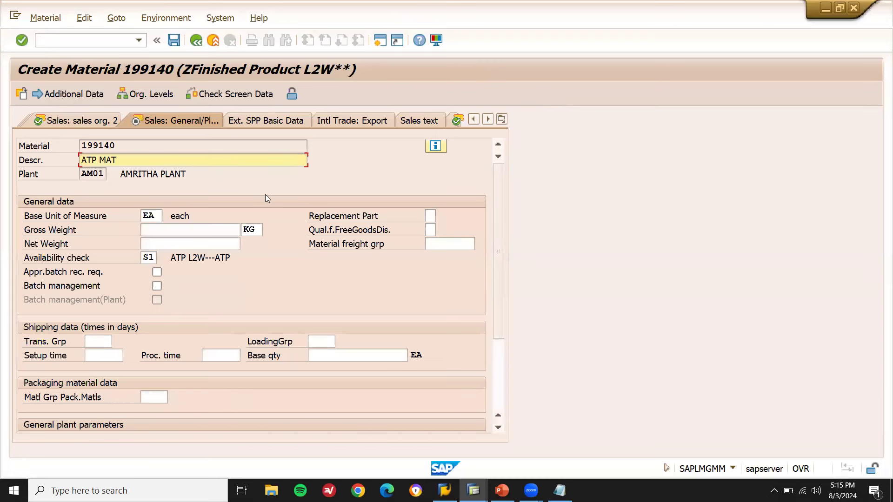
left_click(141, 257)
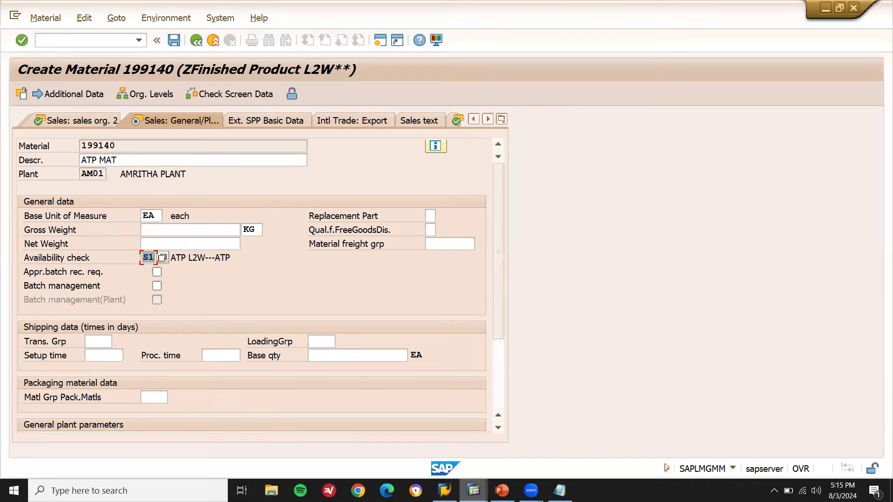
left_click(474, 490)
left_click(367, 450)
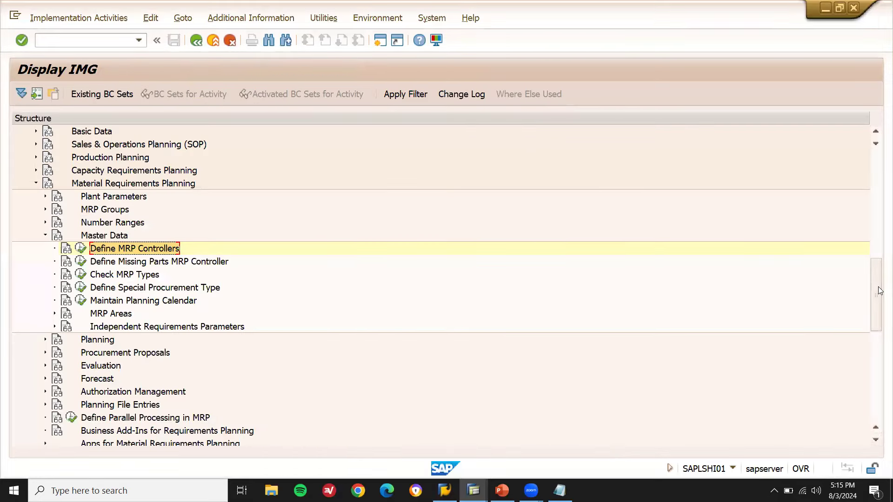
Step: Open Configure Default Values for Availability Checking Group under Sales and Distribution > Availability Check
left_click_drag(879, 291, 878, 219)
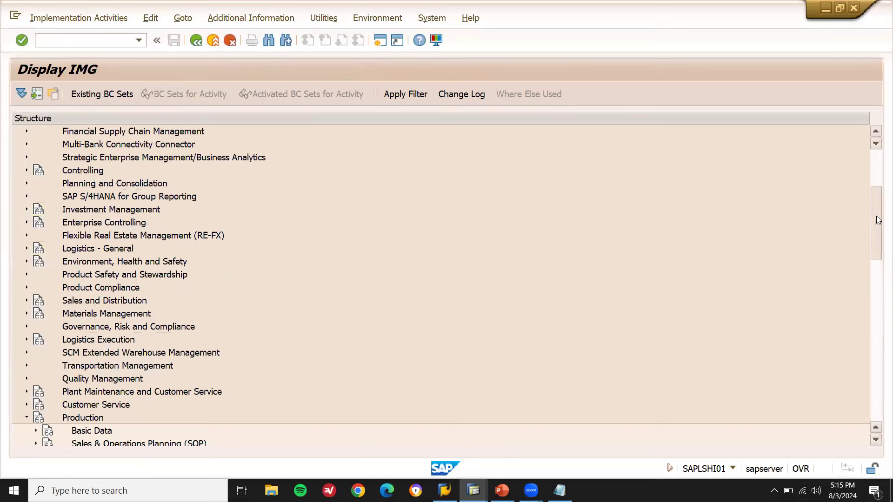
left_click(26, 300)
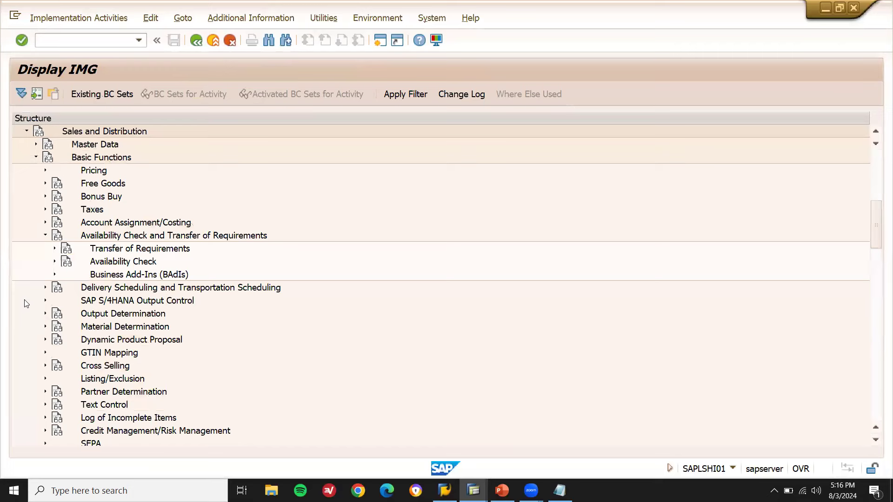
left_click(55, 262)
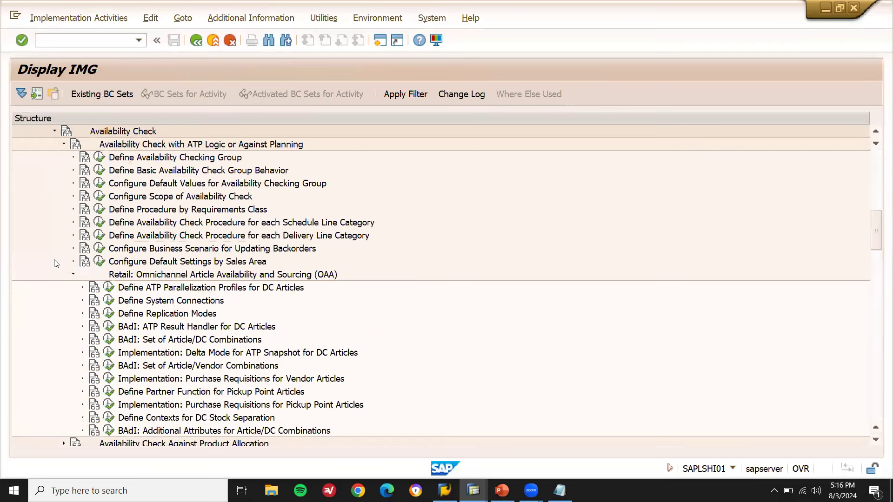
left_click(99, 185)
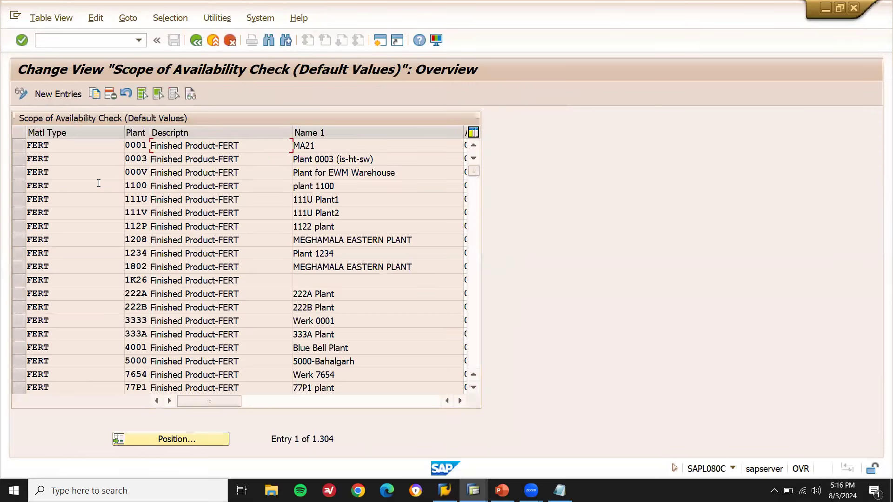
Step: Locate material type ZFR1 and confirm plant AM01 defaults to availability check S1
left_click(187, 439)
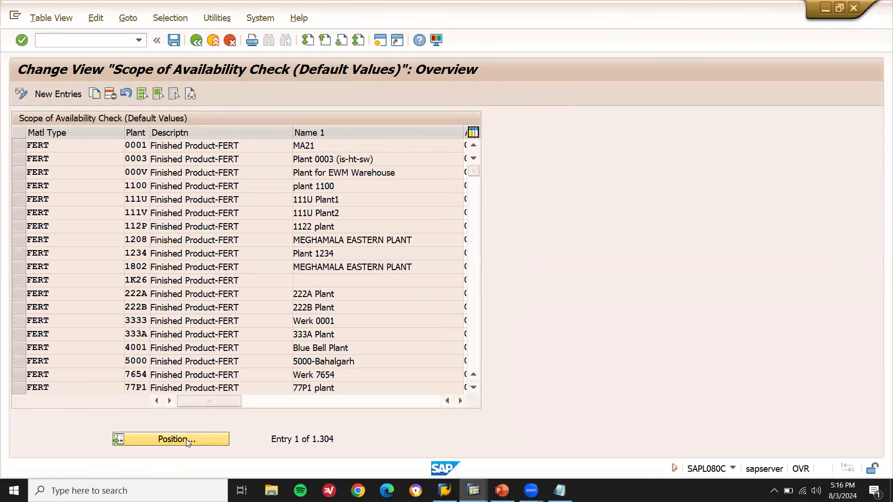
key("Down")
key("Return")
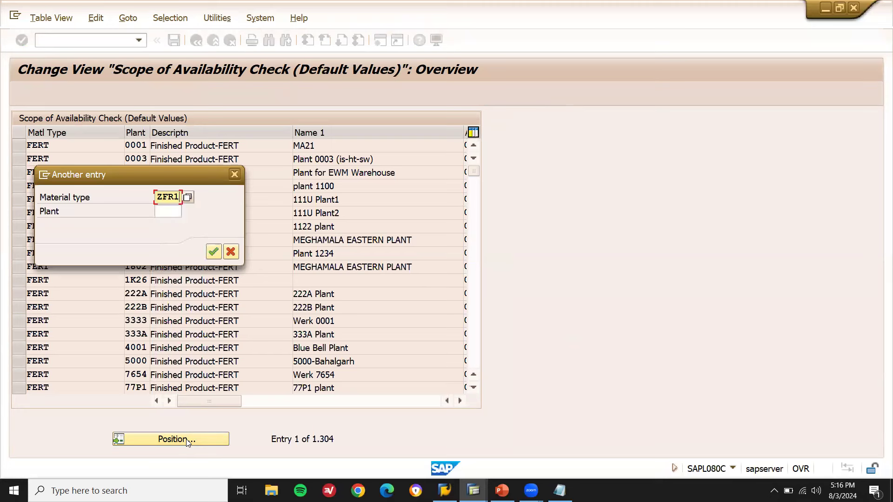
key("Return")
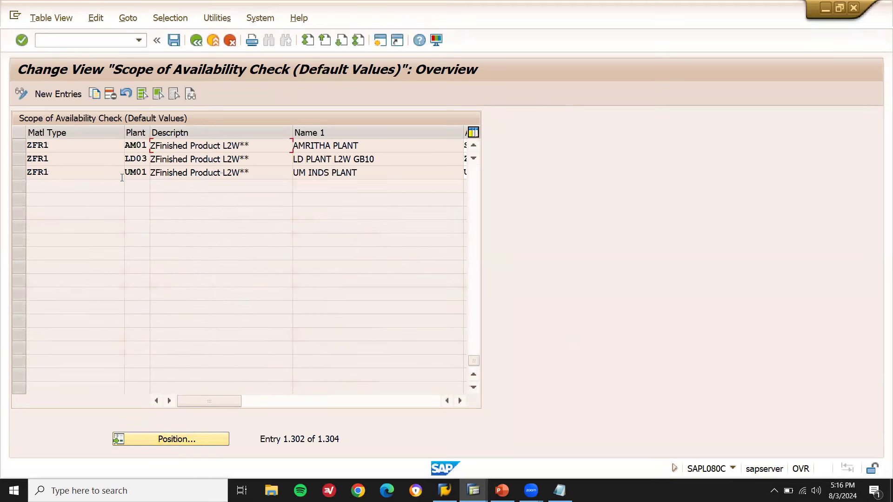
left_click(12, 144)
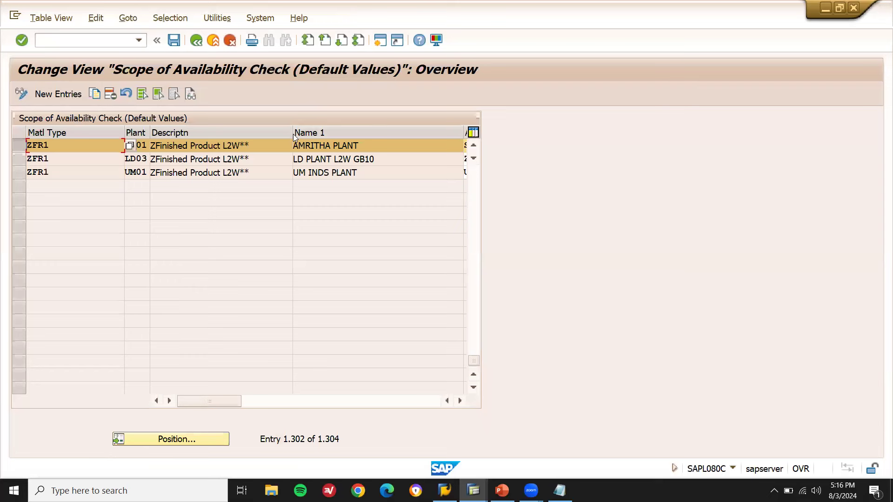
left_click_drag(292, 133, 238, 132)
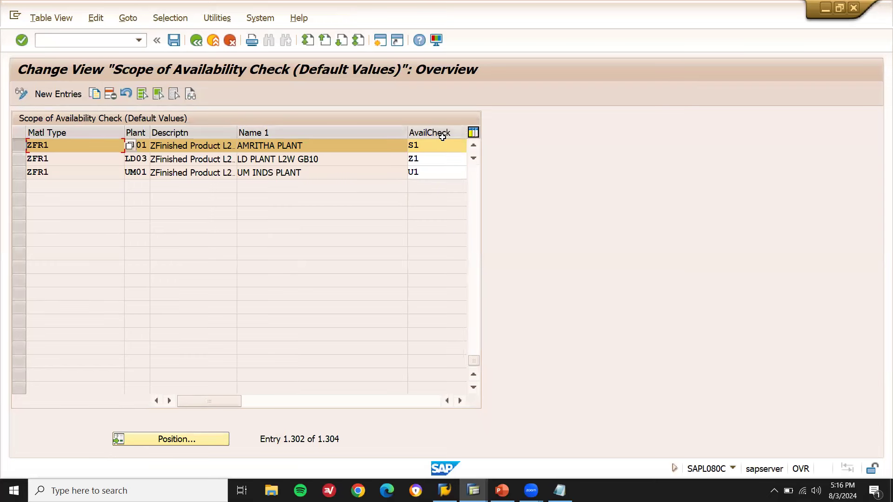
left_click(440, 150)
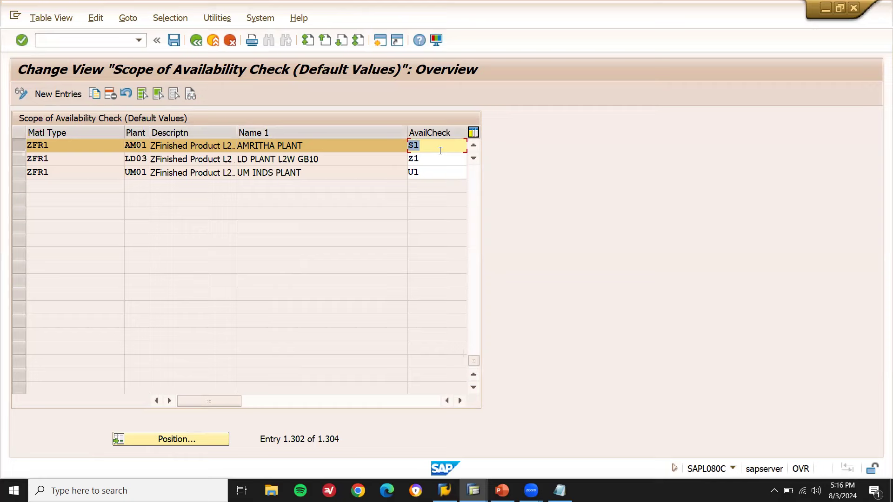
Step: Go back to material 199140's Sales: General/Plant view
key("alt+Tab")
key("alt+Tab")
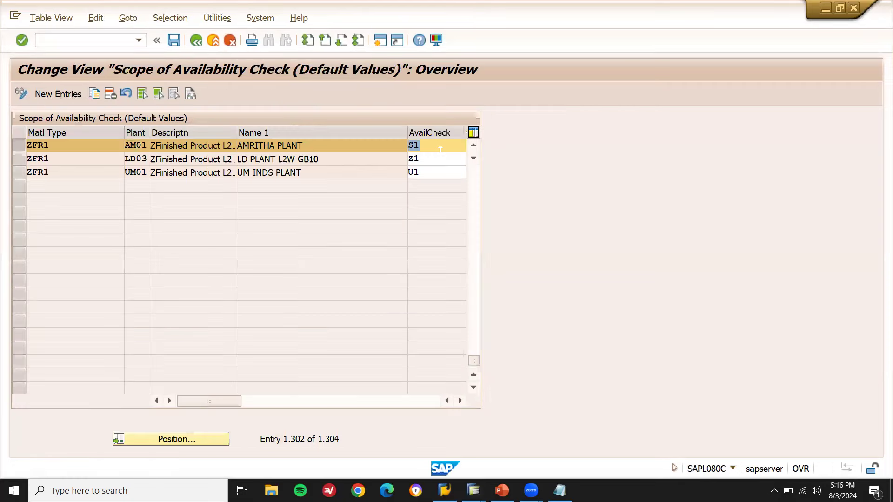
scroll(354, 168, "right", 1)
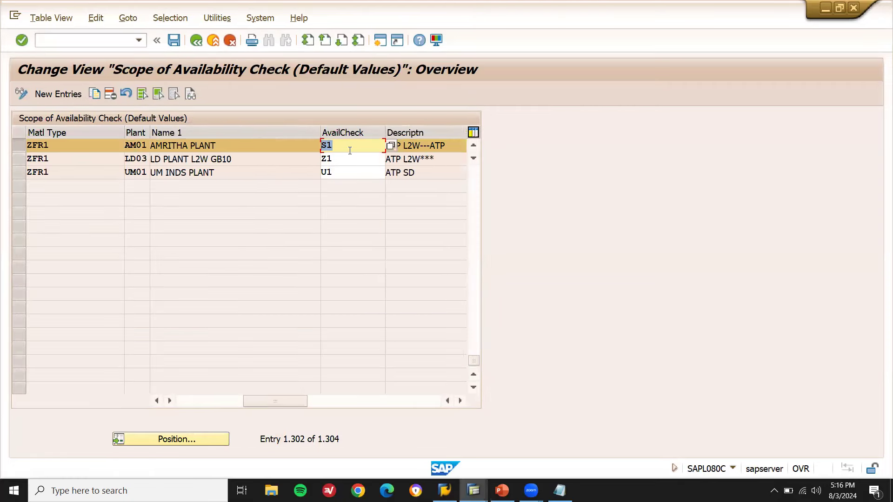
key("alt+Tab")
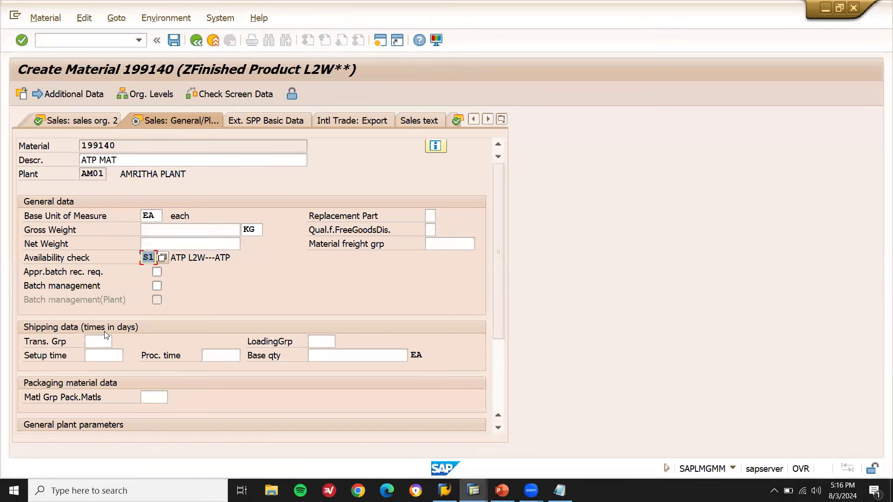
Step: Enter transportation group 0001 and 0001 in the following field
left_click(96, 346)
type("0001")
key("Tab")
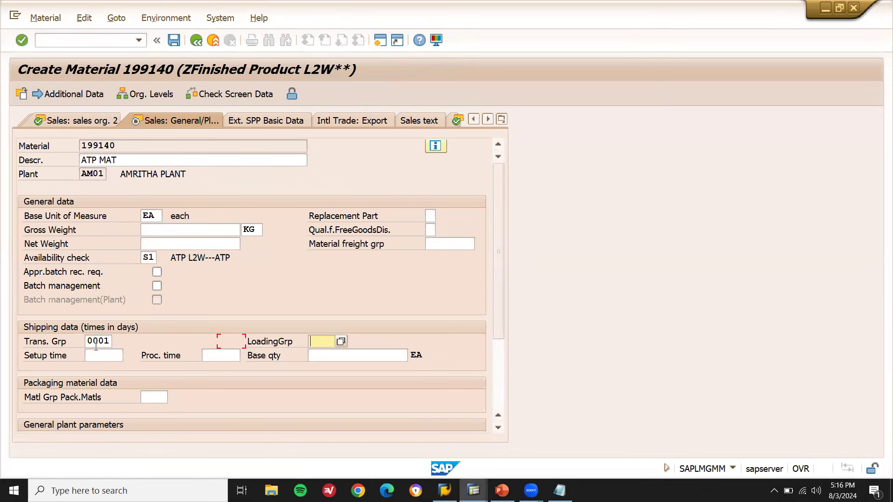
type("0001")
Step: Step through the remaining views to the last data screen so material 199140 is saved
key("Return")
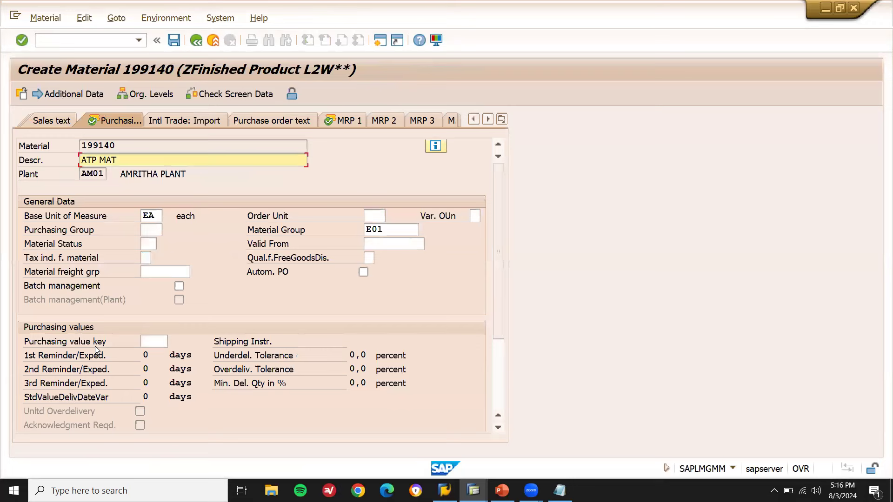
key("Return")
key("Return")
key("Return")
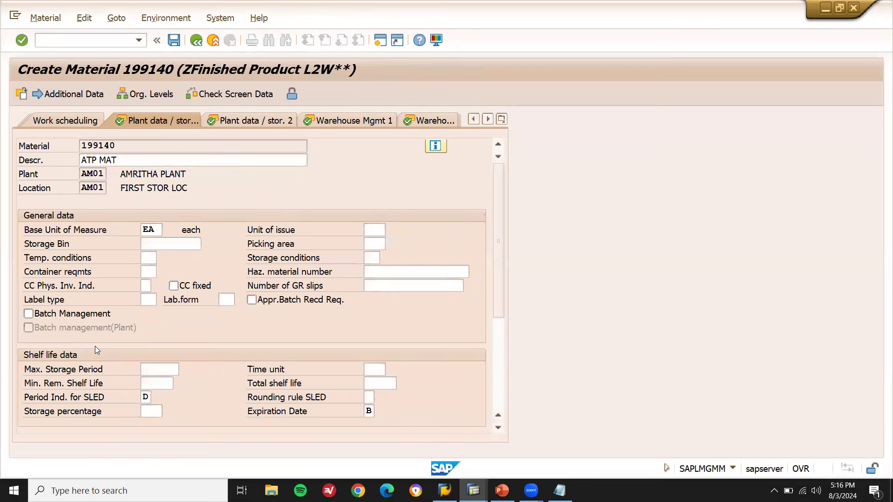
key("Return")
key("Return")
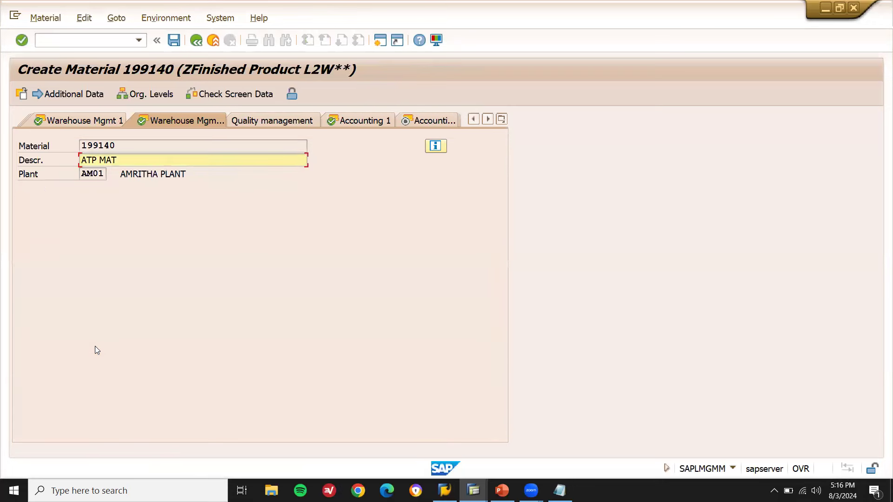
key("Return")
key("Return")
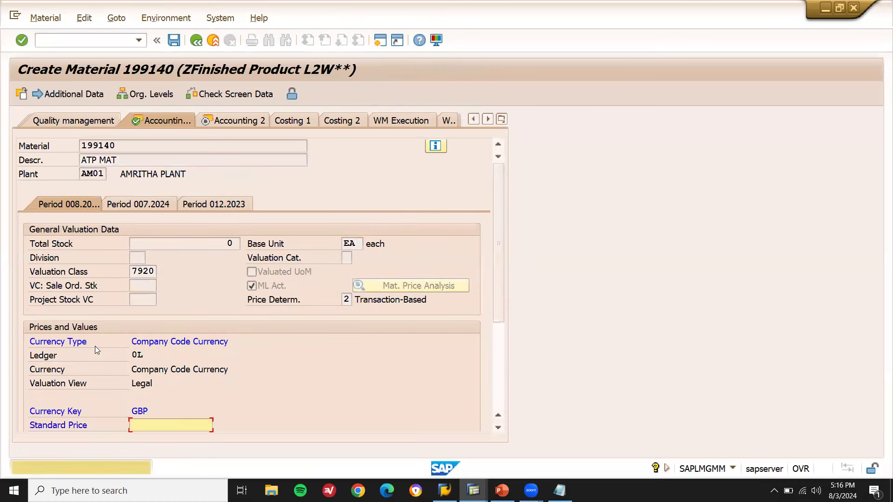
key("Return")
key("Return")
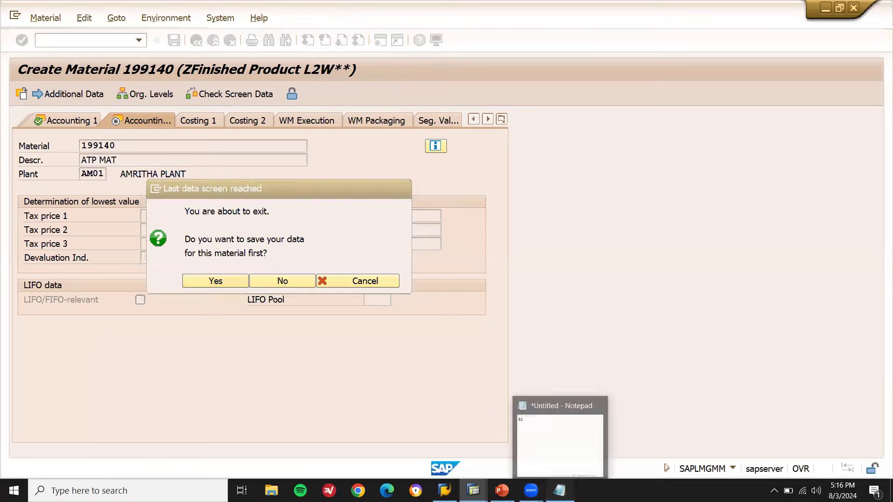
left_click(559, 491)
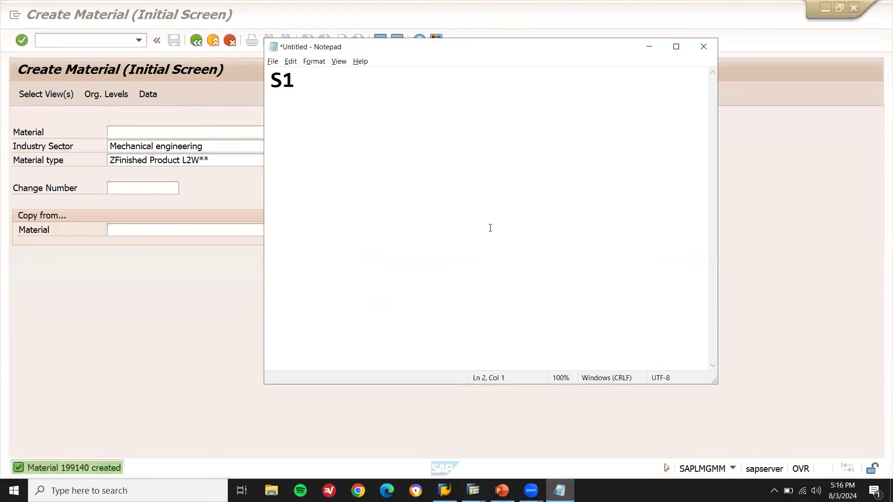
Step: Type 199140 under S1 in Notepad and return to the SAP Easy Access menu
type("199140")
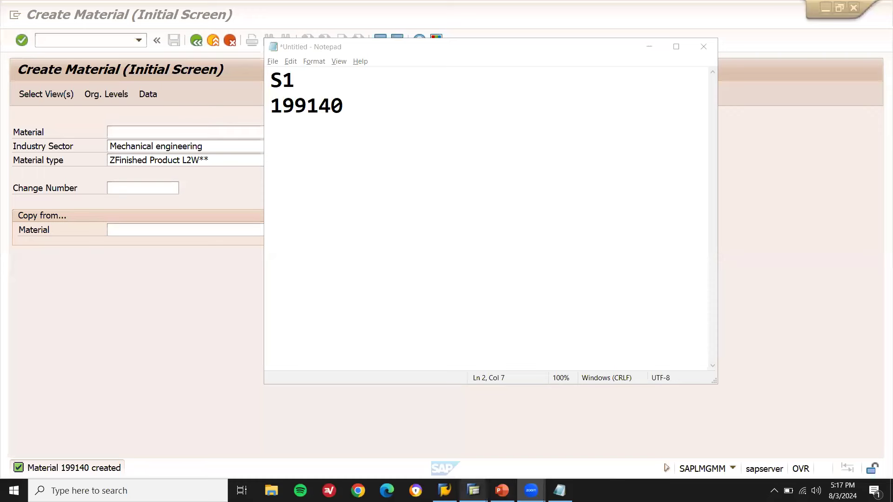
mouse_move(473, 491)
left_click(486, 454)
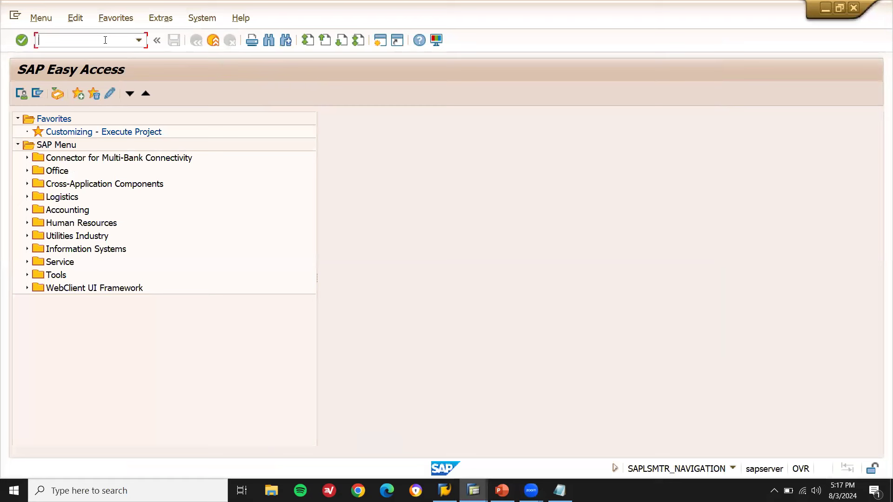
Step: Start MIGO as a Goods Receipt / Other movement
type("MIGO")
key("Return")
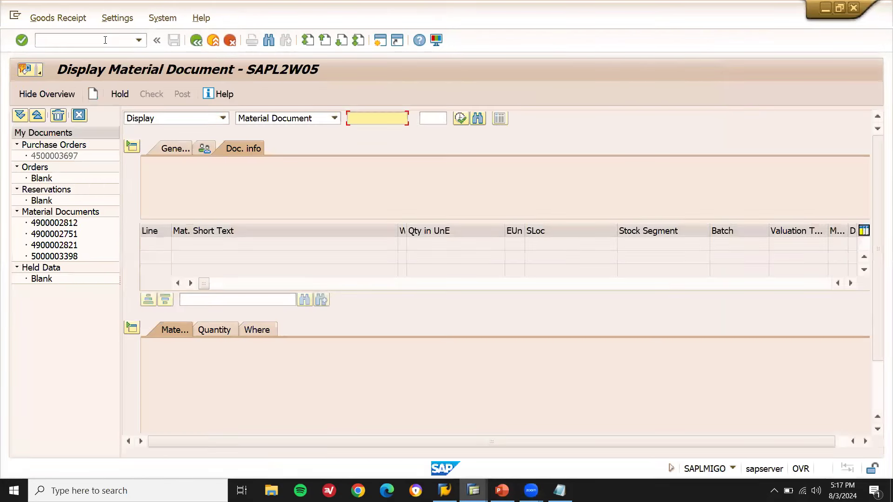
left_click(168, 119)
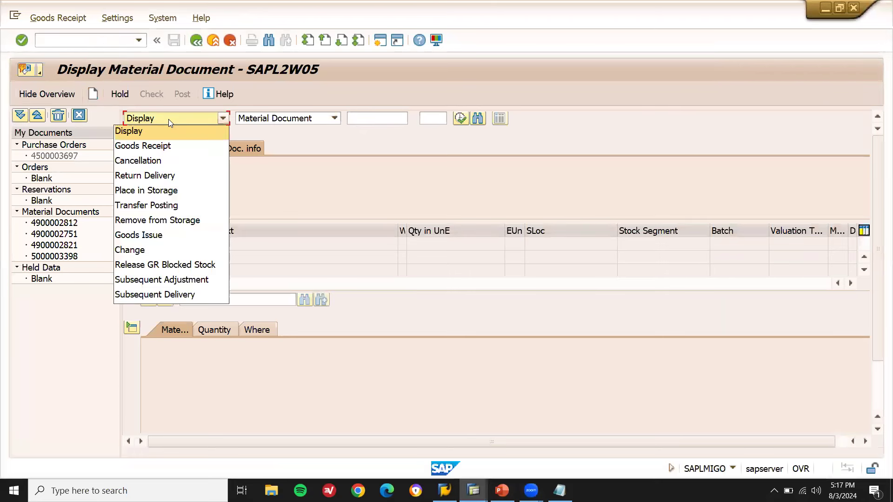
left_click(169, 152)
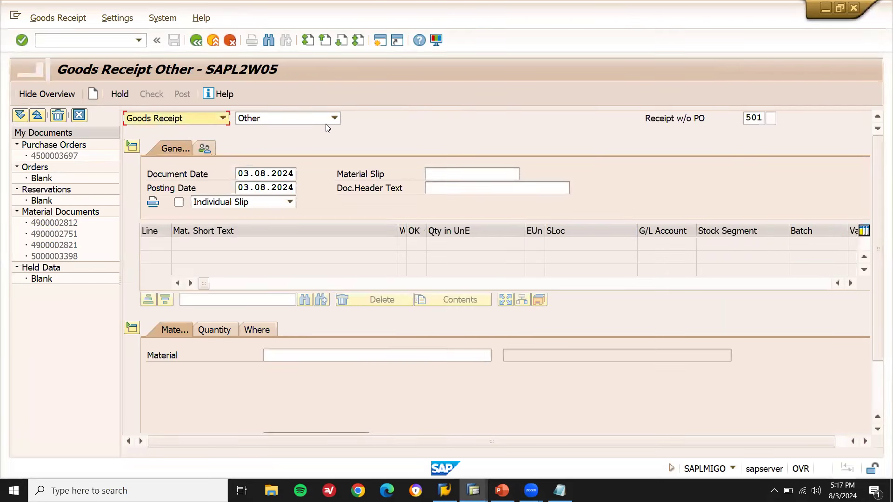
Step: Copy material 199140 from Notepad into the Material field as line 1
left_click(314, 353)
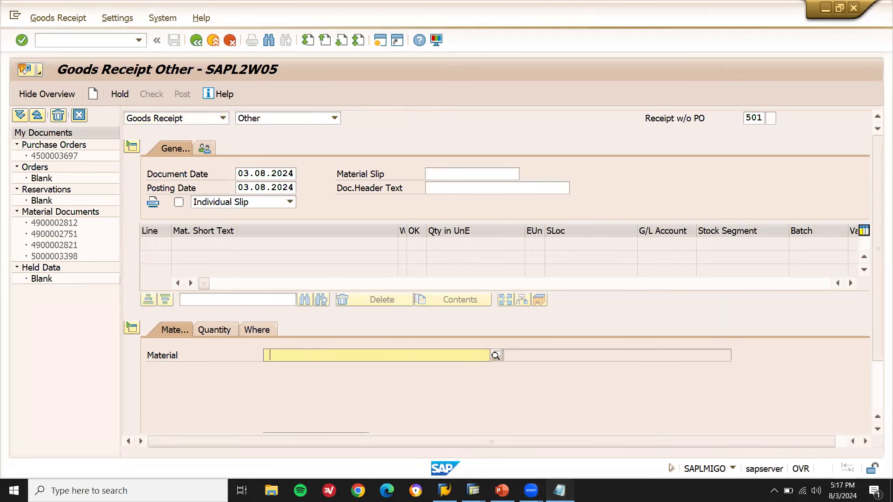
left_click(560, 490)
double_click(327, 107)
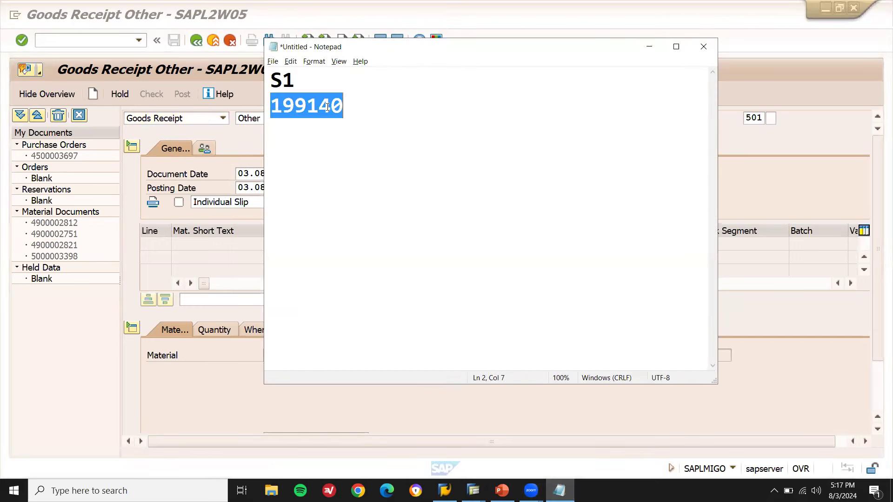
key("ctrl+c")
key("alt+Tab")
left_click(320, 359)
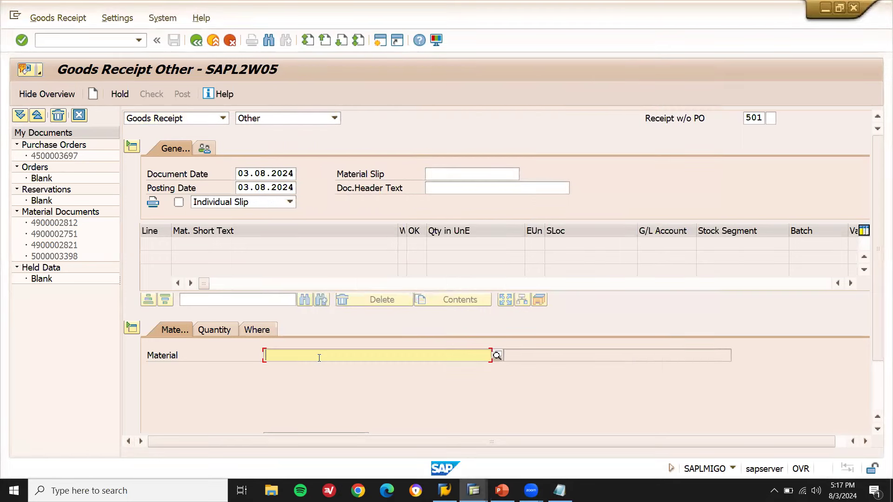
key("ctrl+v")
key("Return")
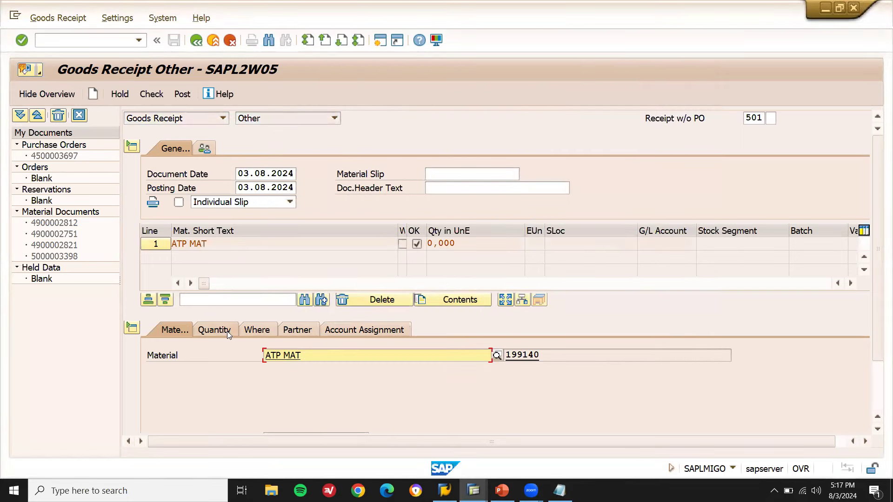
Step: Enter quantity 10, plant AM01, storage location AM01 and post the goods receipt
left_click(226, 331)
type("10")
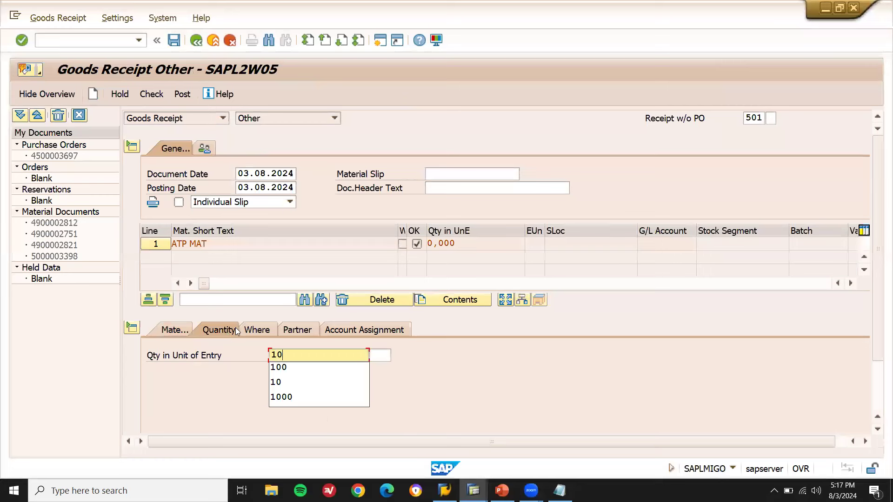
left_click(265, 330)
key("Tab")
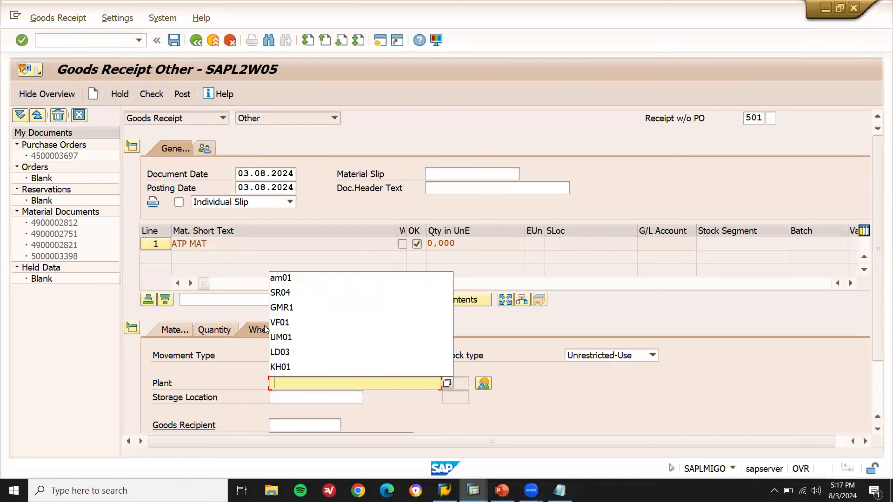
key("Tab")
key("Return")
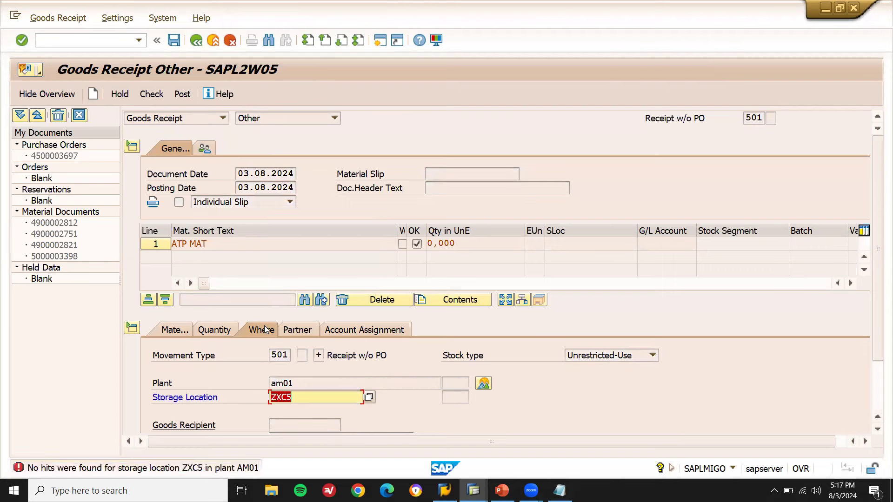
type("AM01")
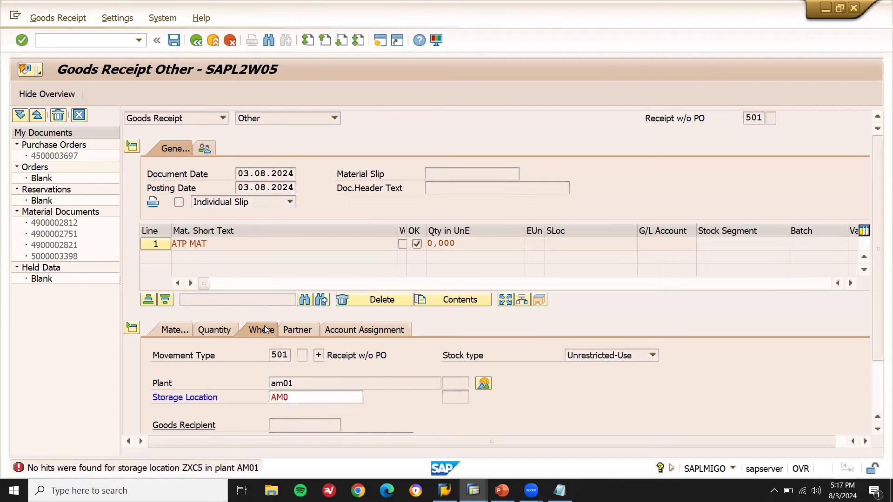
key("Return")
key("ctrl+s")
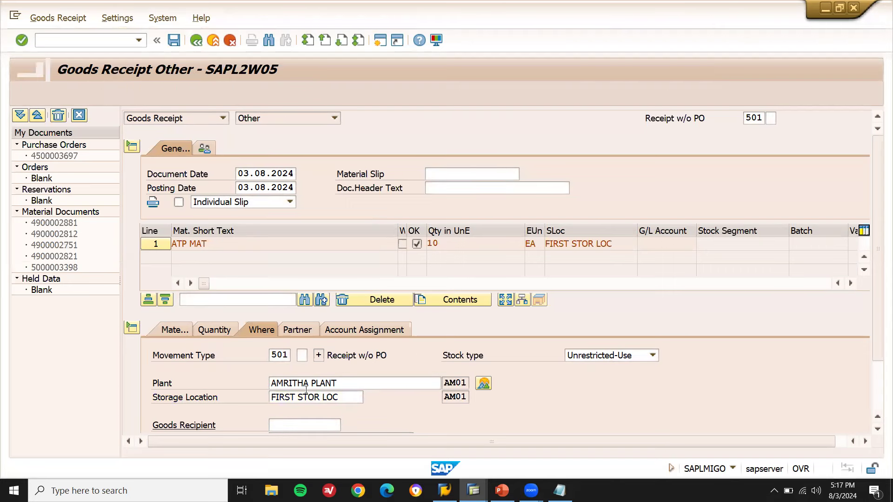
left_click(110, 41)
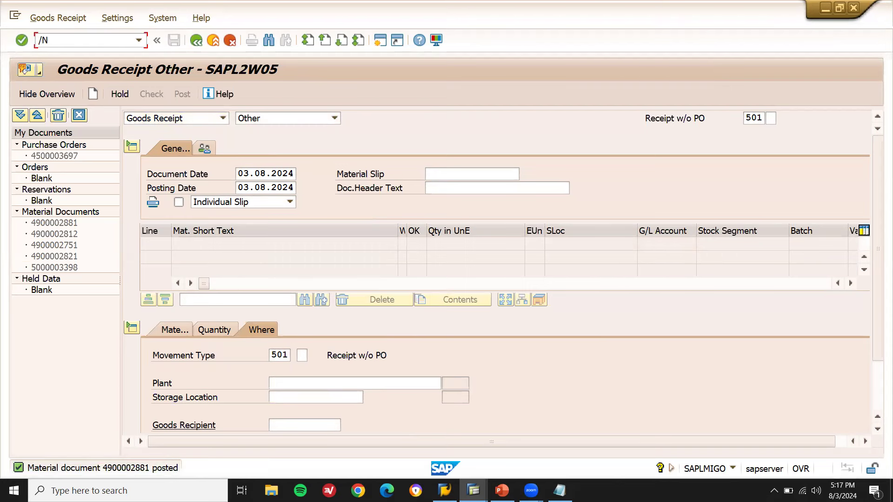
Step: Start VK11 condition PR00 with Customer/material key, sales org AM01, channel A7 and the customer
type("/NVK11")
key("Return")
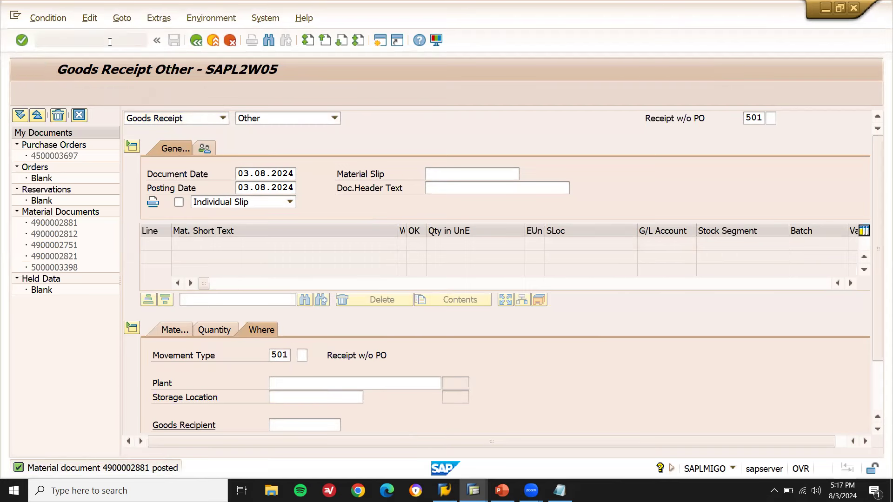
type("PR00")
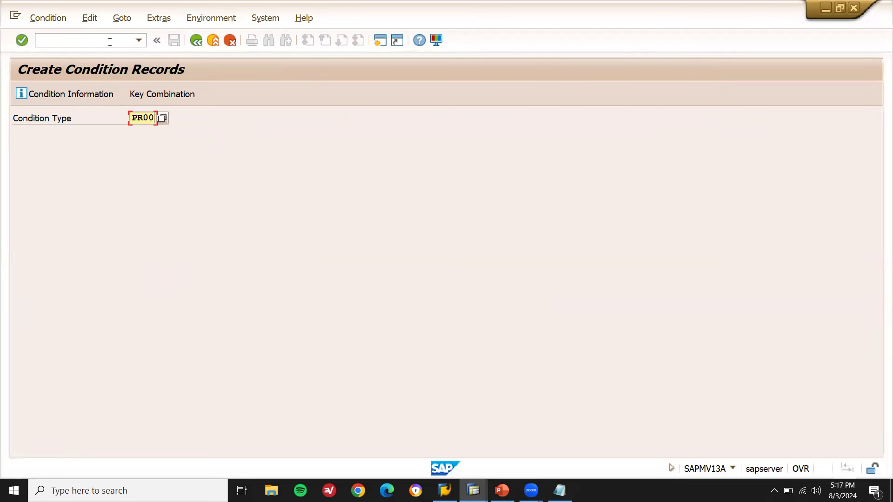
key("Return")
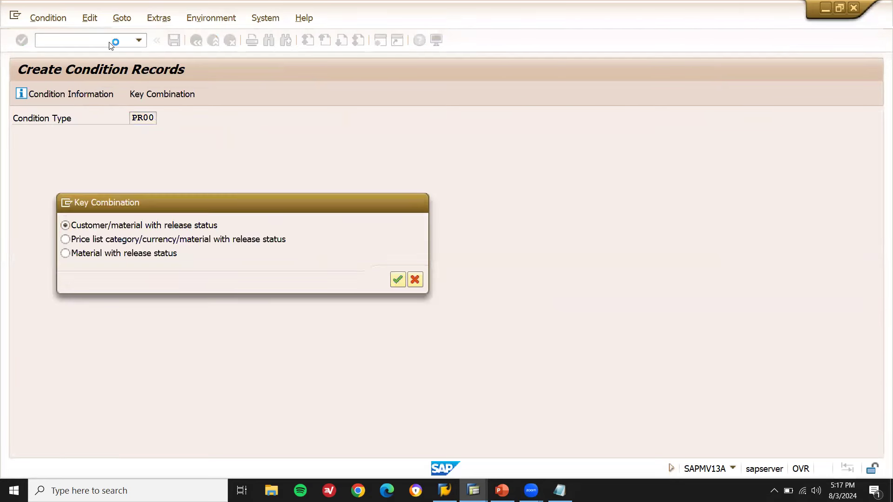
key("Return")
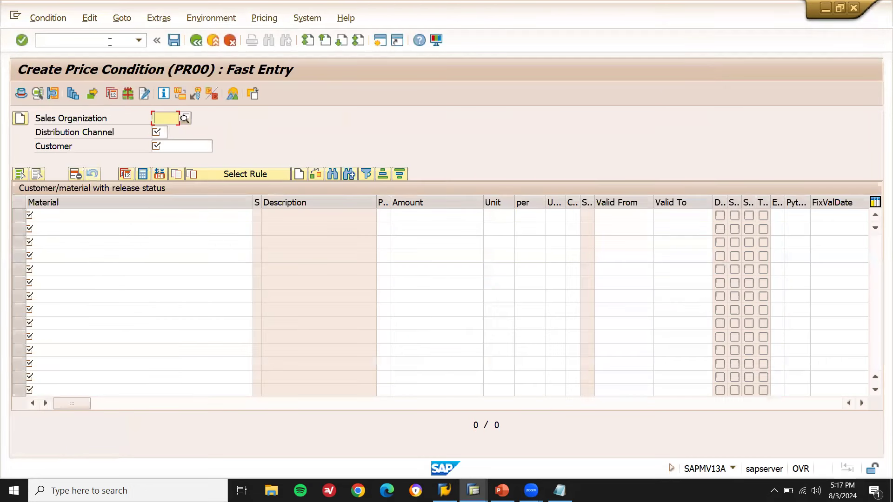
type("AM01")
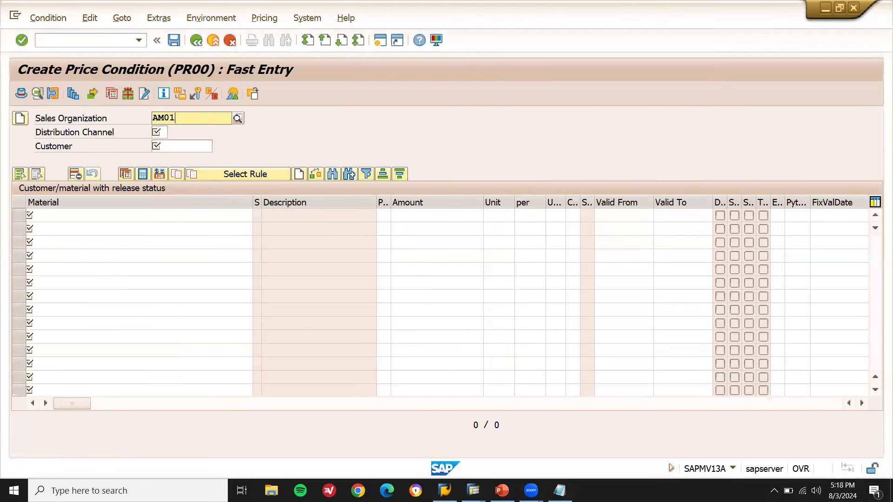
key("Return")
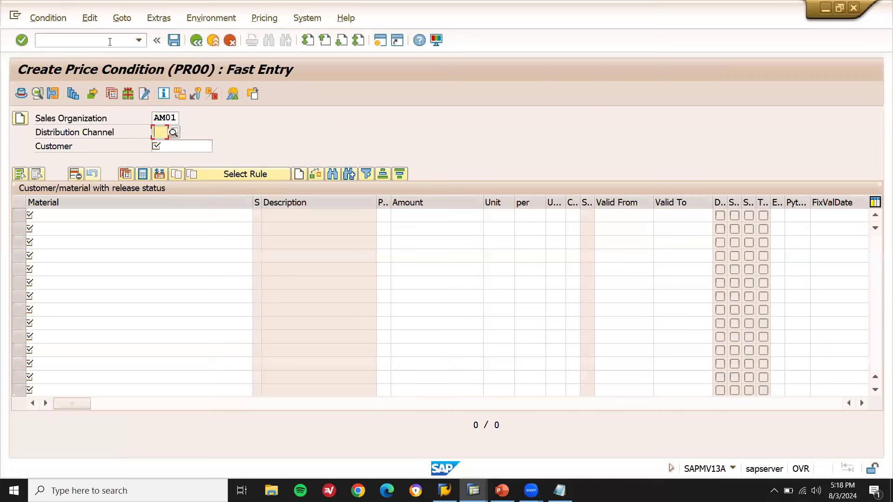
type("A7")
key("Return")
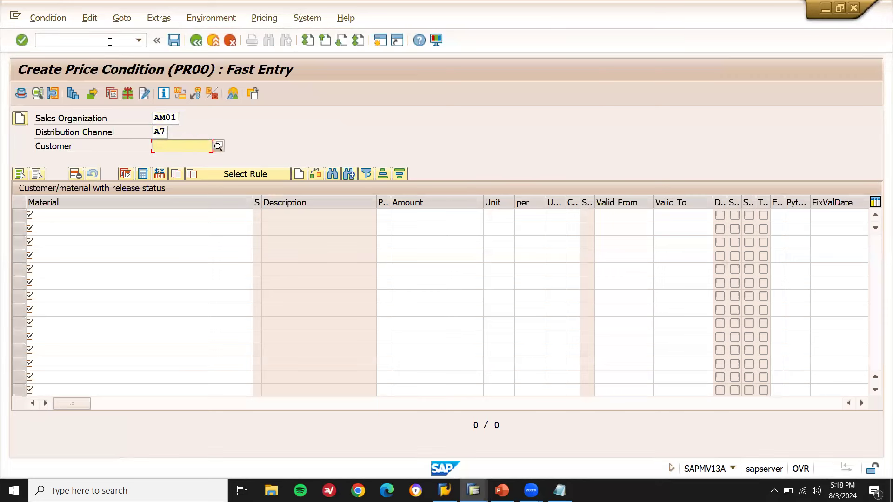
type("298")
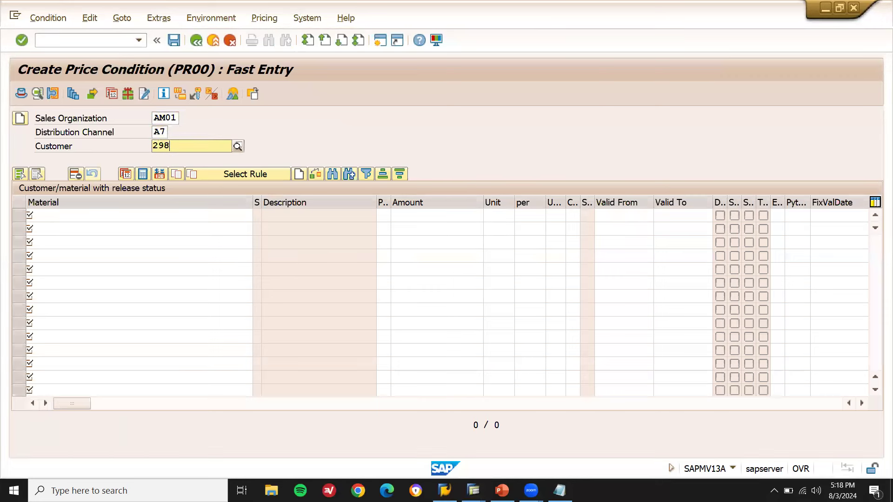
key("Return")
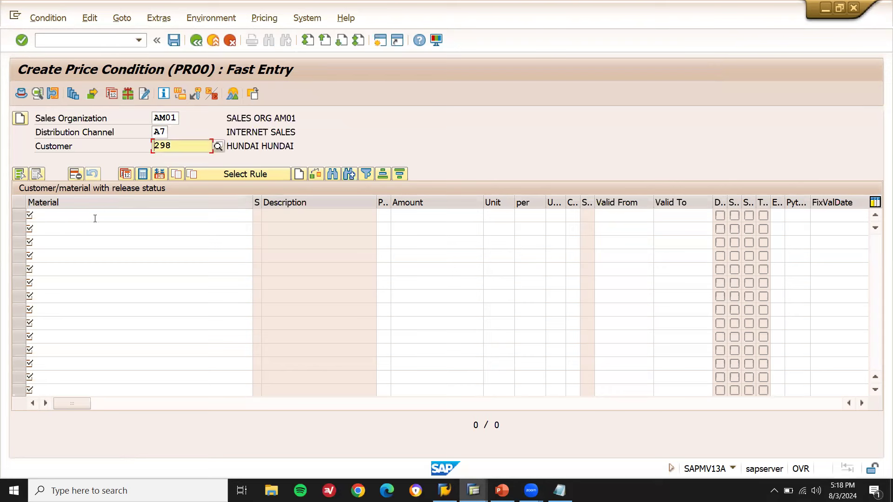
Step: Price material 199140 at 25.000 and save the condition record
left_click(94, 219)
type("199140")
key("Tab")
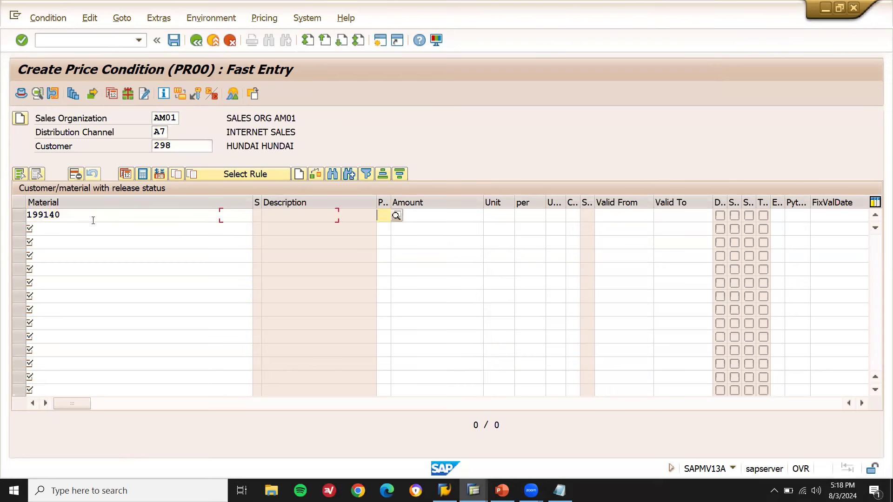
key("Tab")
type("25.000")
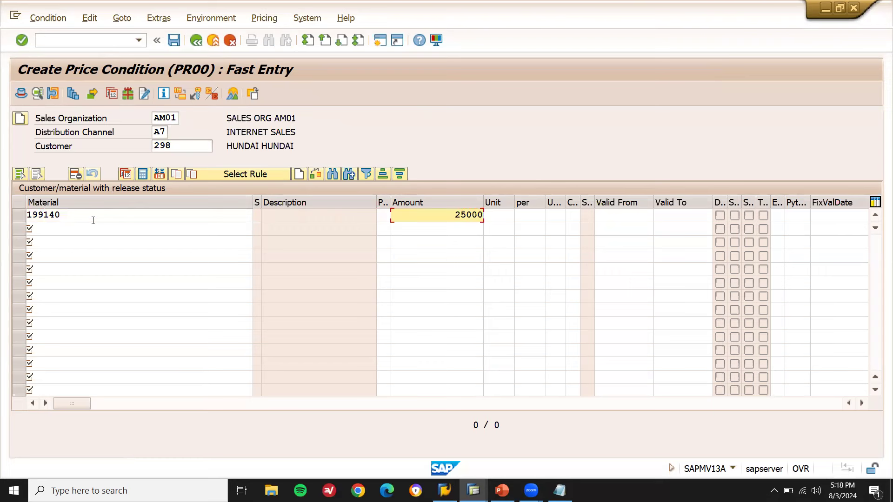
key("Return")
key("ctrl+s")
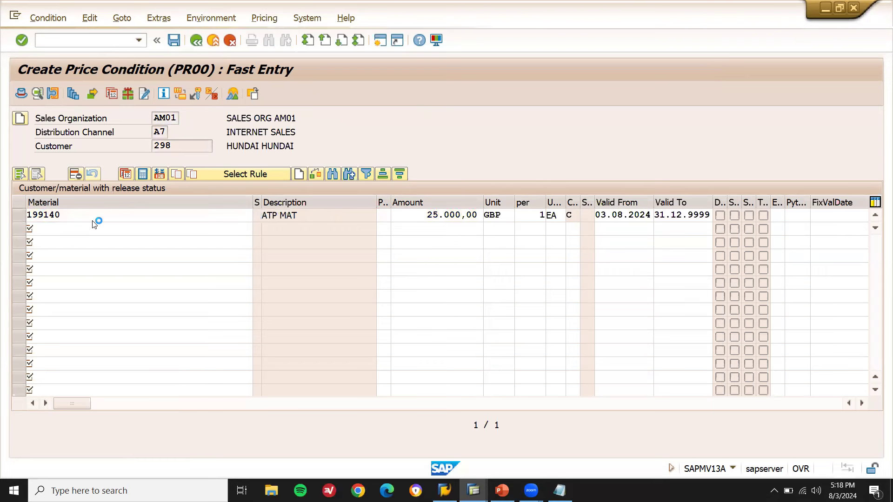
key("shift+F3")
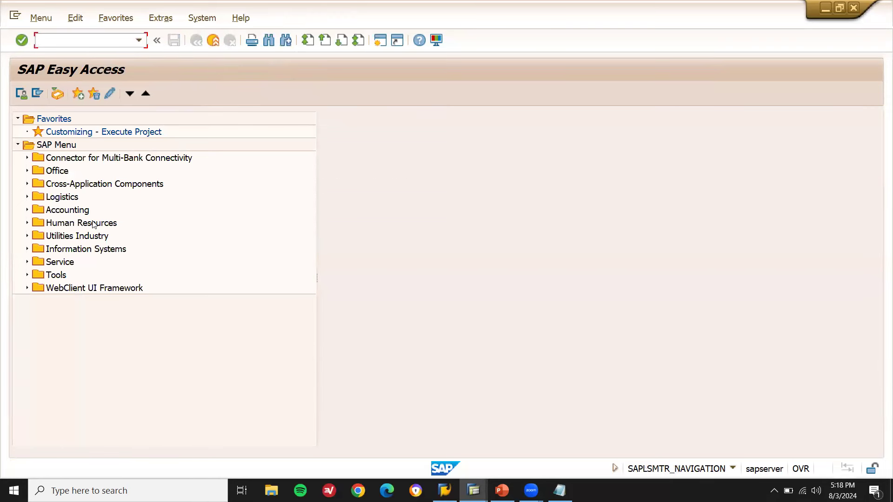
Step: Start VA01 with order type OR and division A7
type("VA01")
key("Return")
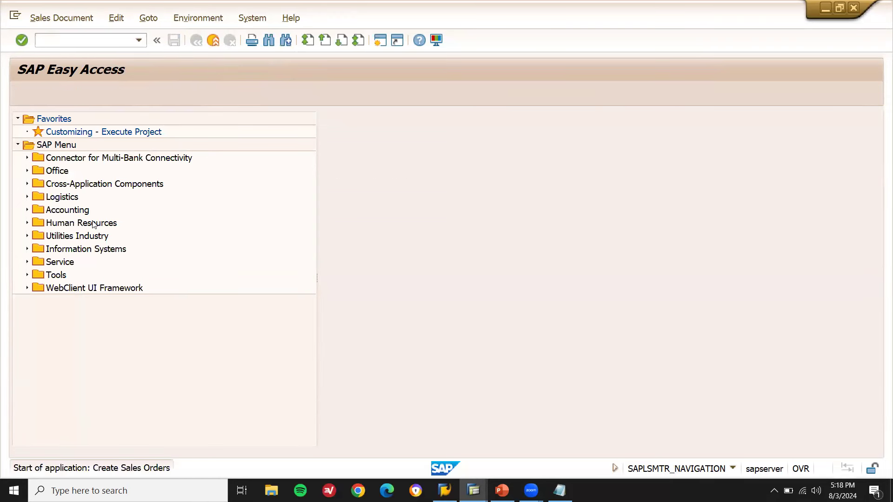
type("OR")
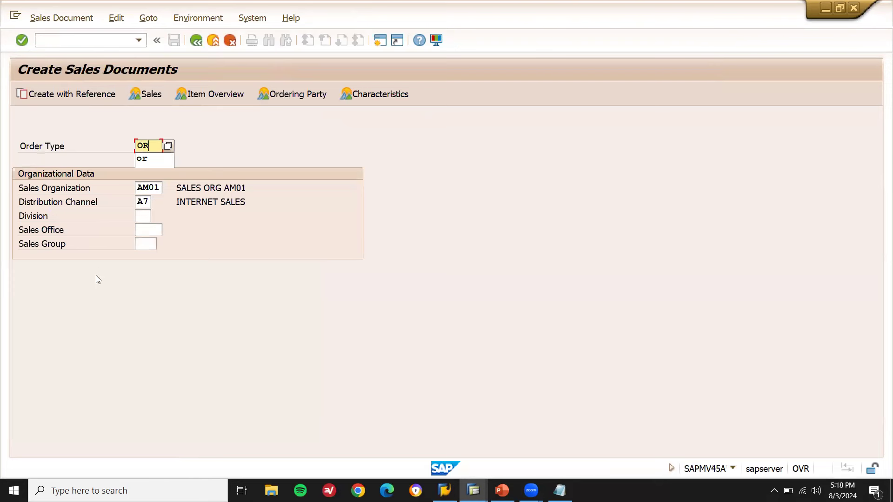
left_click(140, 214)
type("A7")
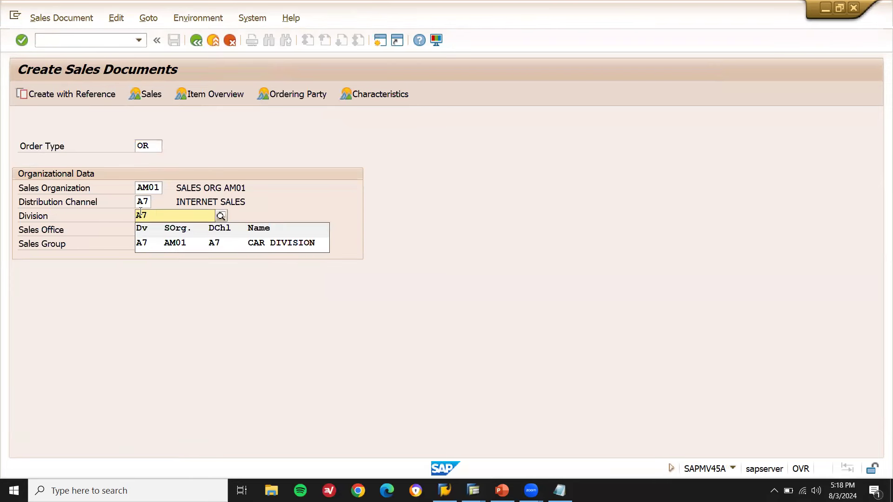
key("Return")
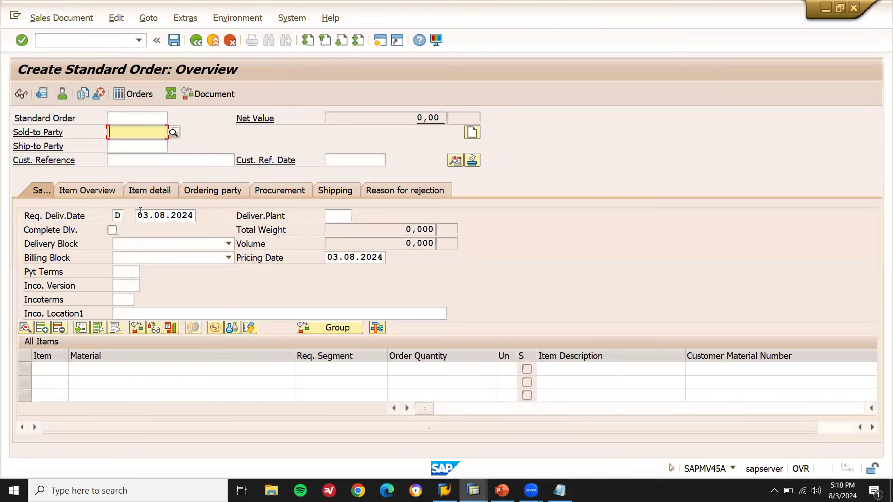
Step: Fill the sold-to party, customer reference, payment terms 0001 and Incoterms CFR LONDON
key("Down")
key("Down")
key("Return")
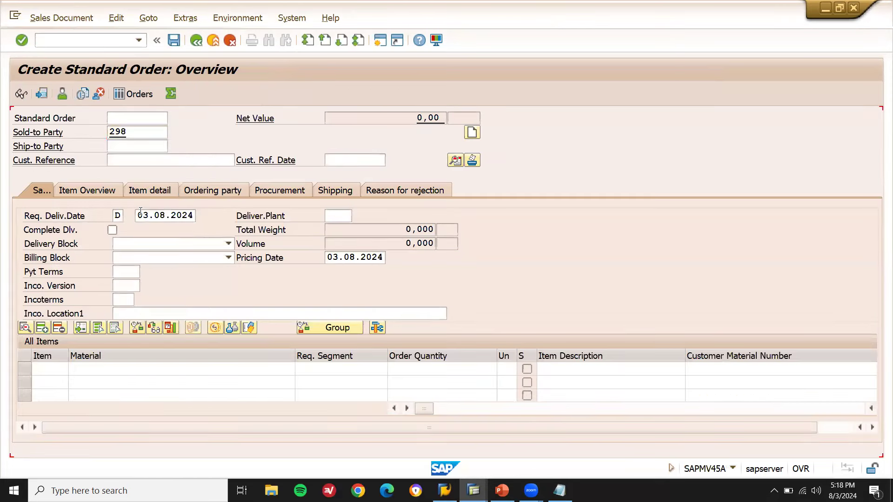
key("Return")
key("Down")
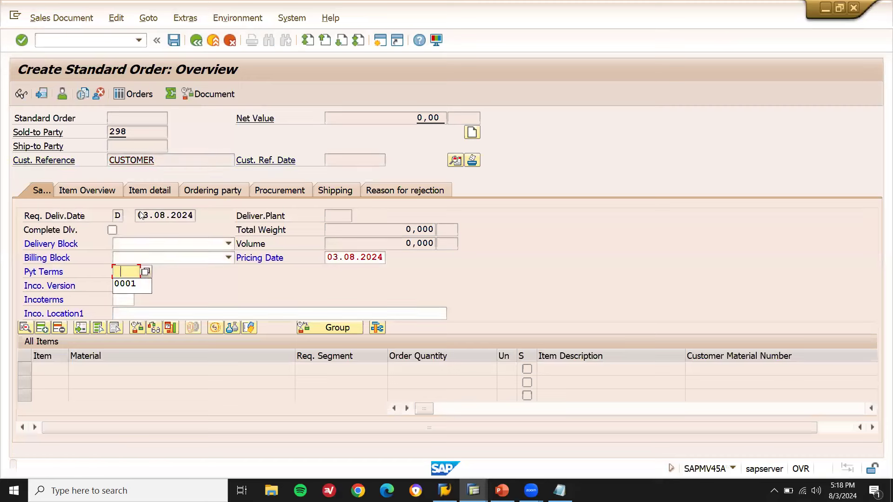
key("Down")
key("Return")
key("Return")
key("Down")
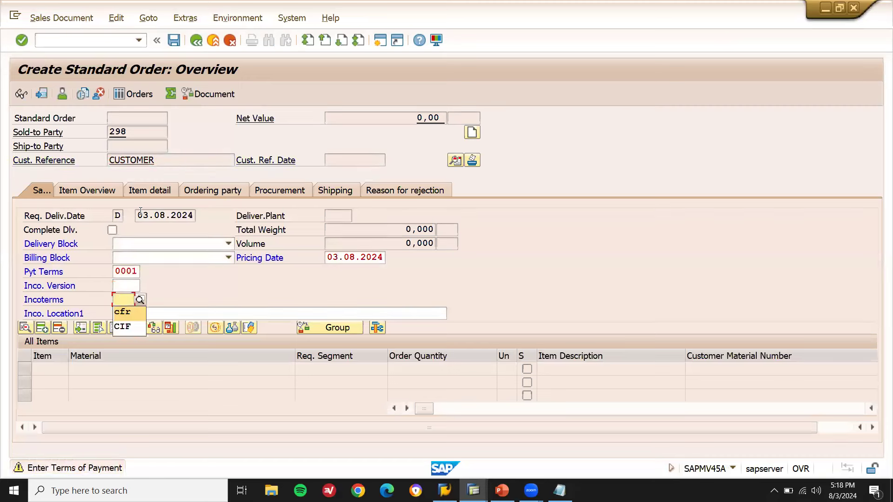
key("Return")
key("Return")
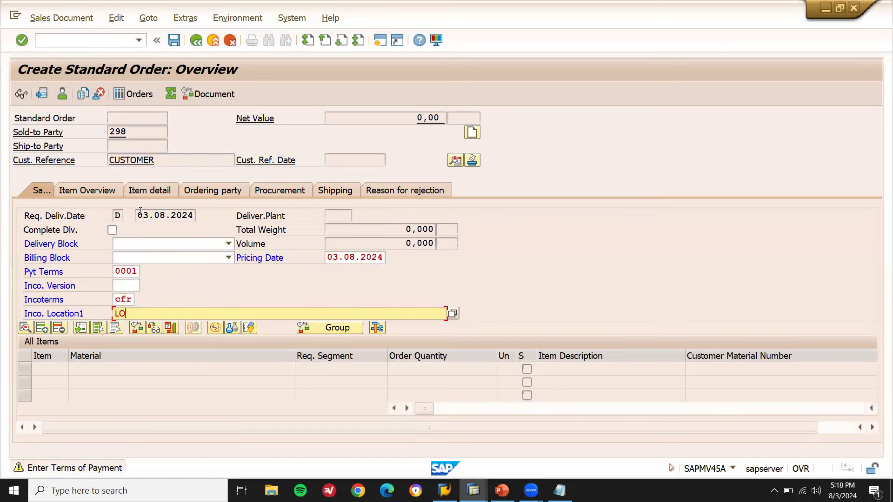
type("LONDON")
key("Return")
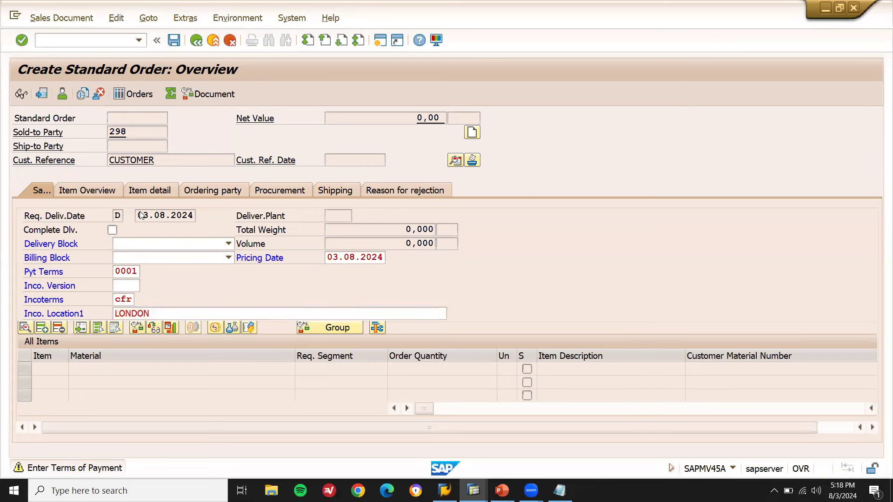
key("Return")
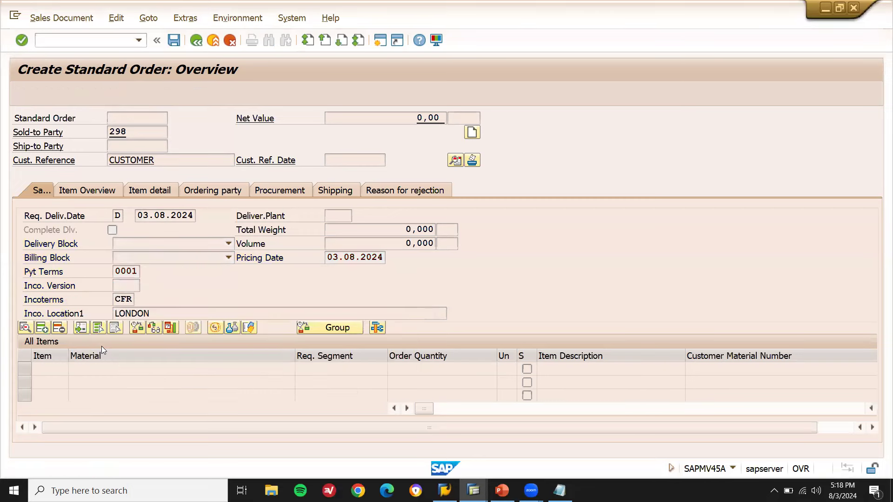
Step: Add an item of 100 EA of material 199140
type("199140")
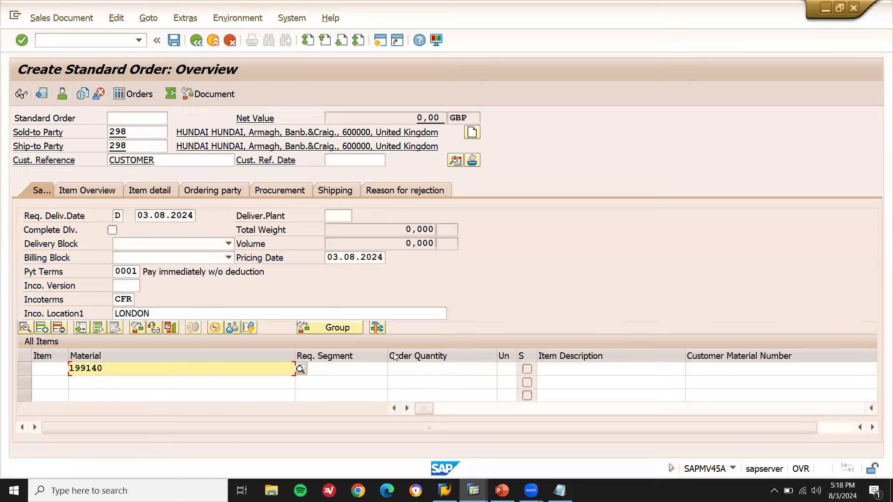
left_click(424, 369)
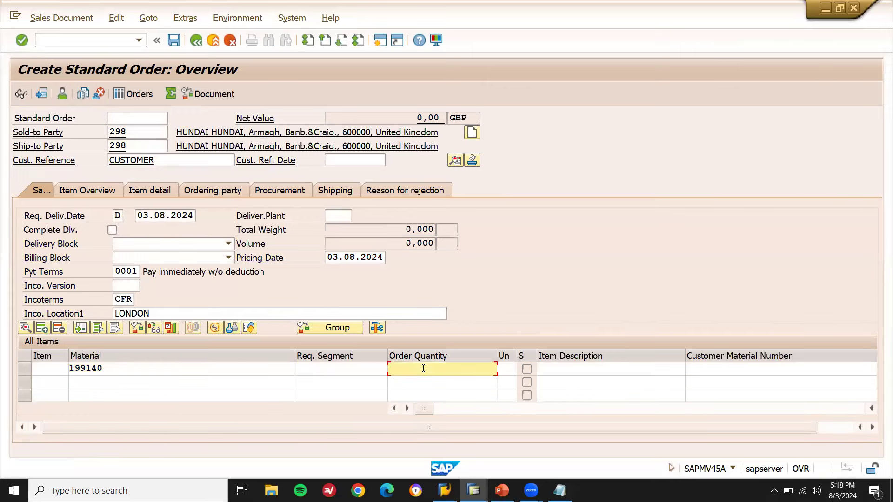
type("100")
key("Return")
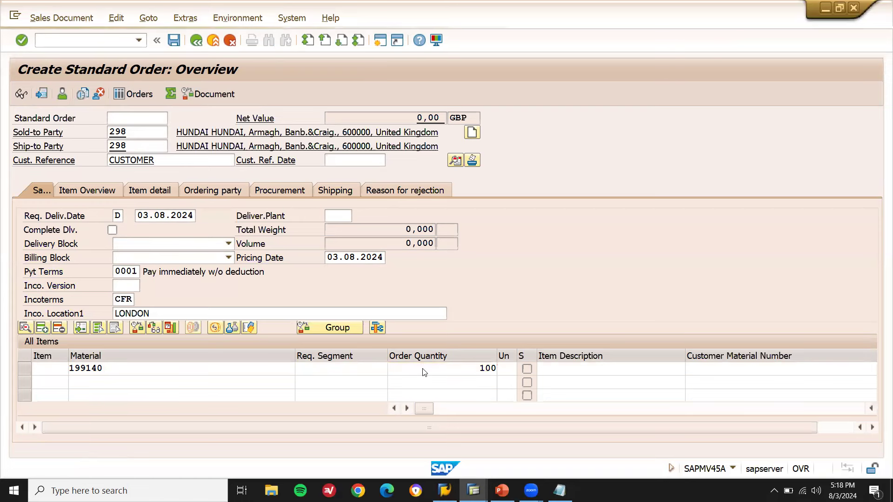
Step: Set item 10's plant to AM01 and accept the proposal confirming 10 EA now and 90 EA on 05.08.2024
double_click(423, 369)
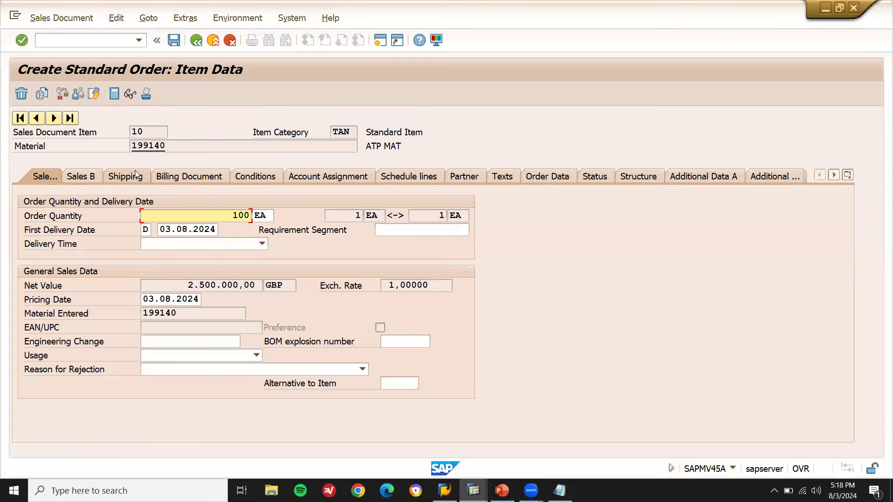
left_click(137, 175)
left_click(156, 274)
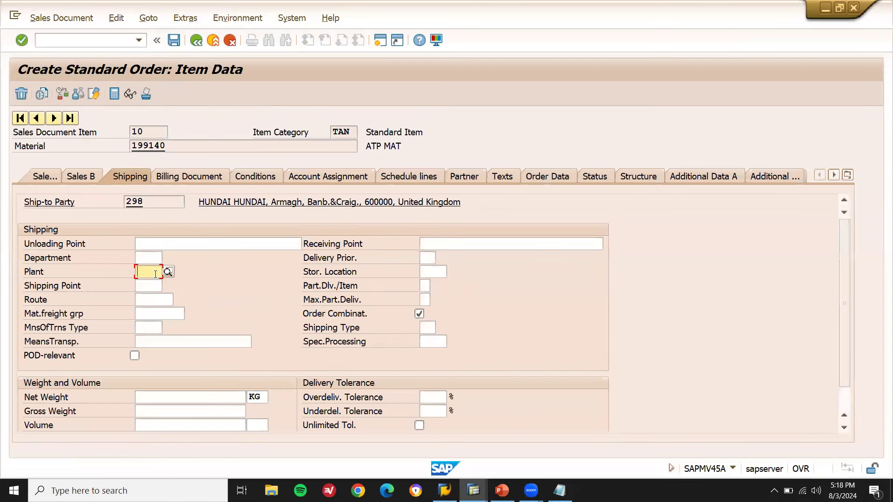
left_click(154, 282)
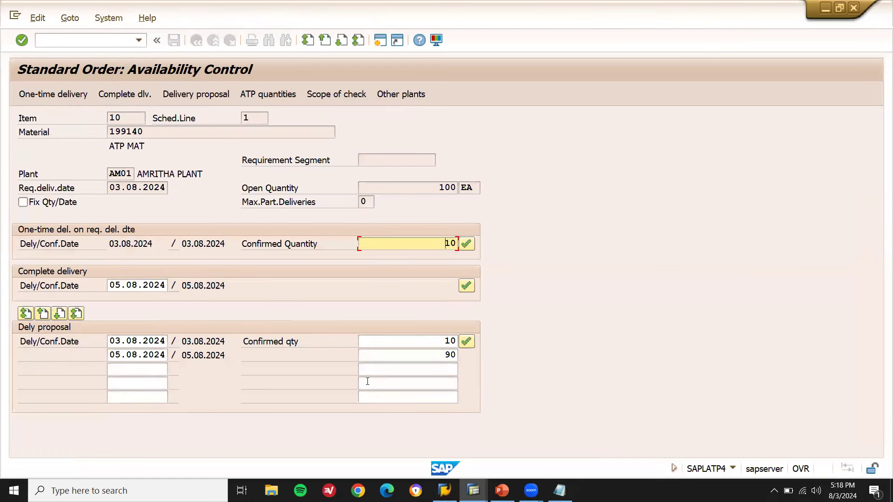
left_click(424, 354)
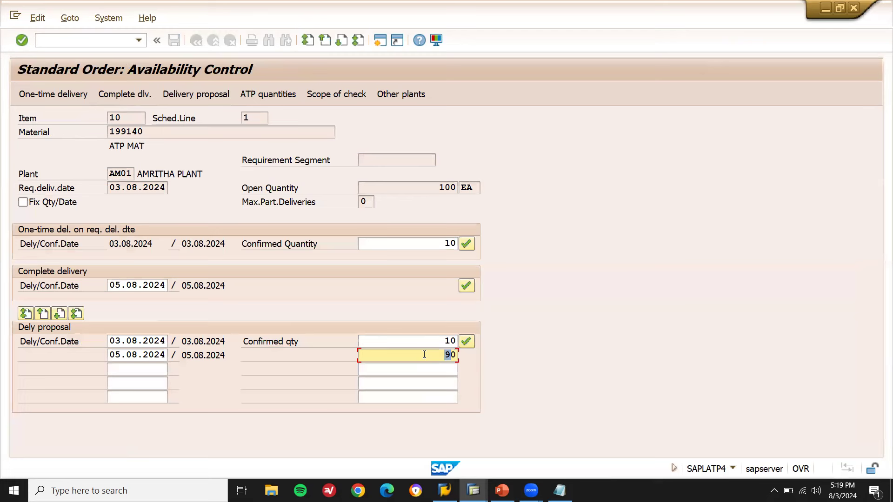
left_click(111, 354)
key("shift+Right")
key("shift+Right")
key("shift+Right")
key("shift+Right")
key("shift+Right")
key("shift+Right")
key("shift+Right")
key("shift+Right")
key("shift+Right")
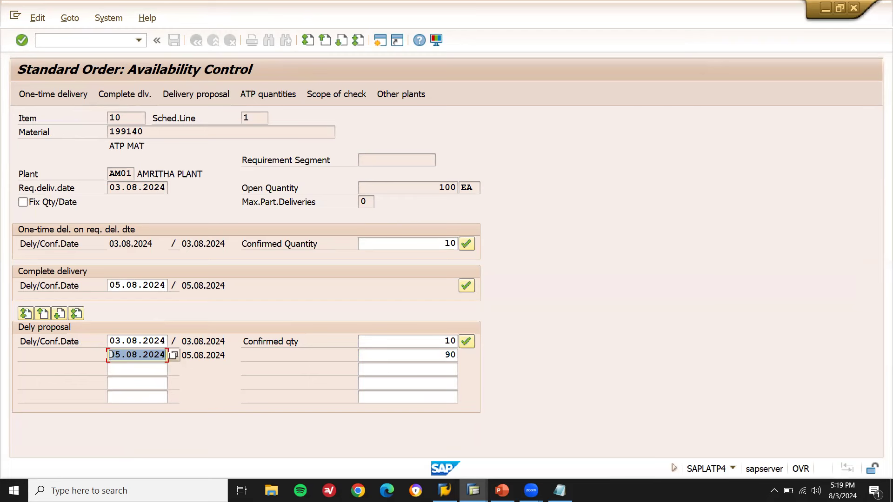
left_click(416, 343)
key("shift+Left")
key("shift+Left")
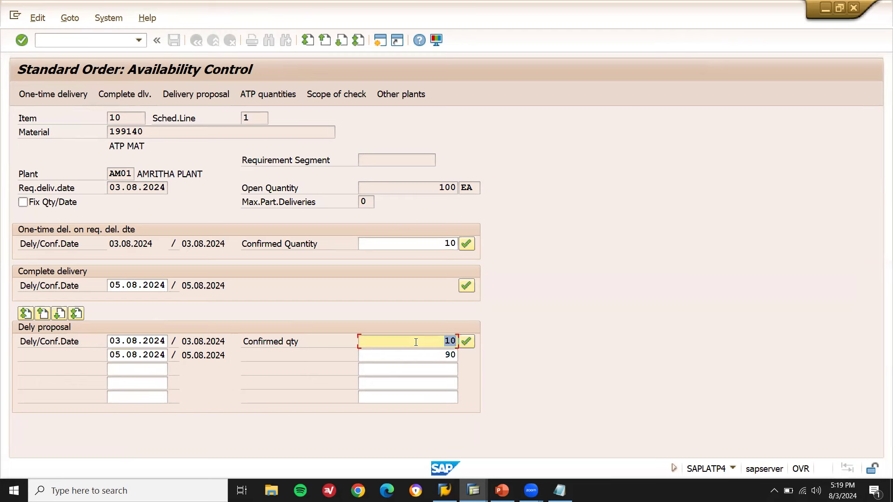
left_click(470, 347)
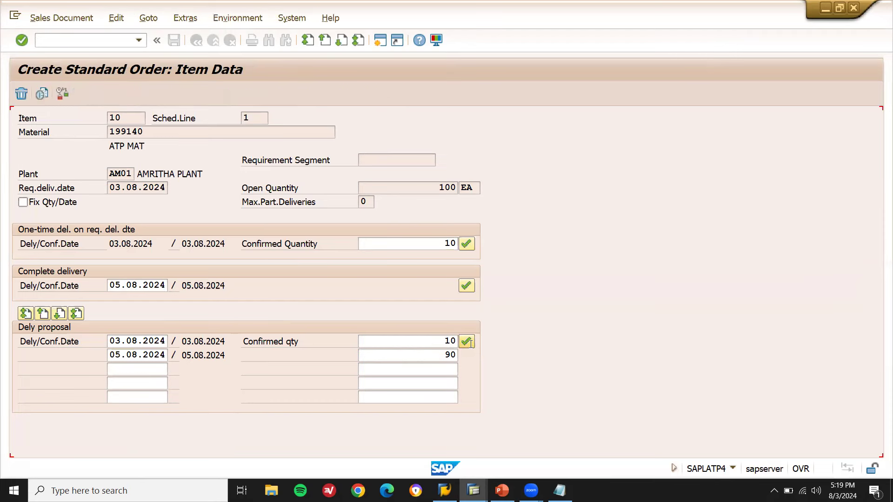
Step: Set storage location AM01, re-accept the split delivery proposal, and enter net and gross weight 1 KG
left_click(438, 271)
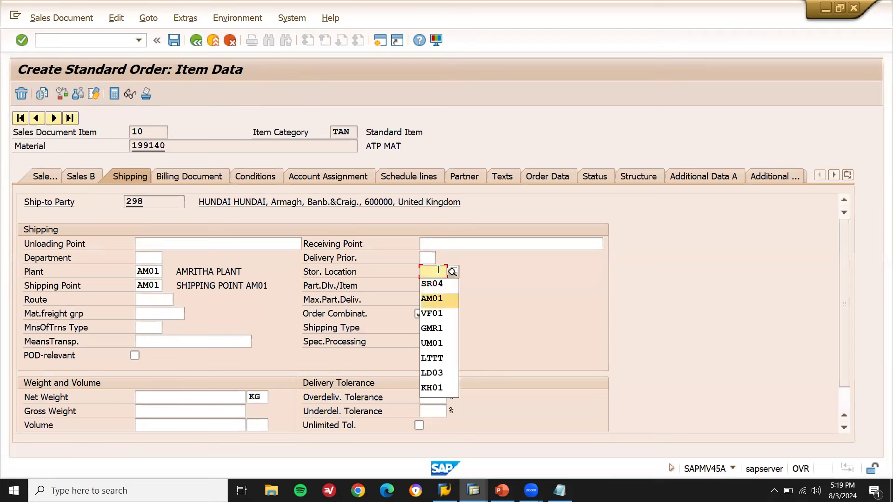
left_click(433, 299)
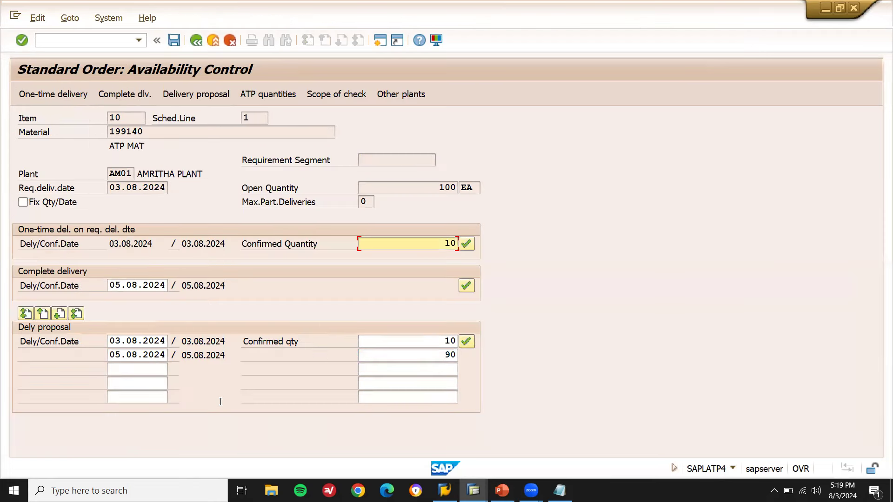
left_click(472, 341)
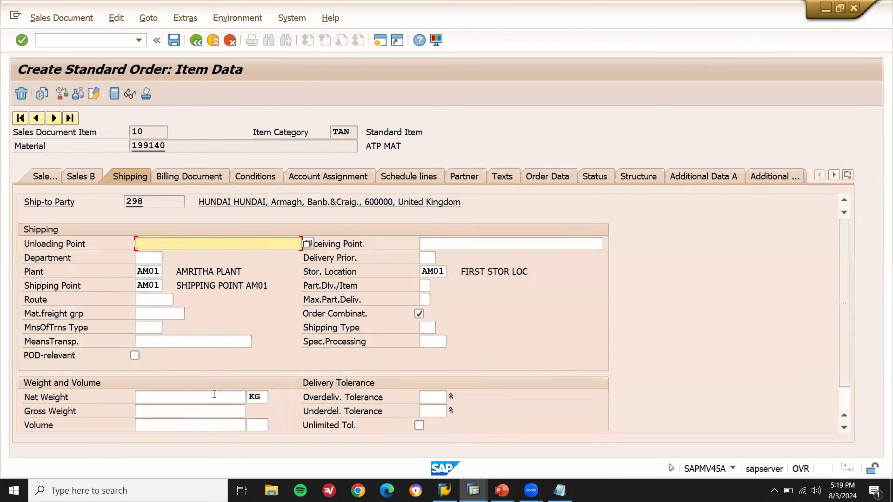
left_click(214, 397)
type("1")
key("Tab")
type("1")
key("Return")
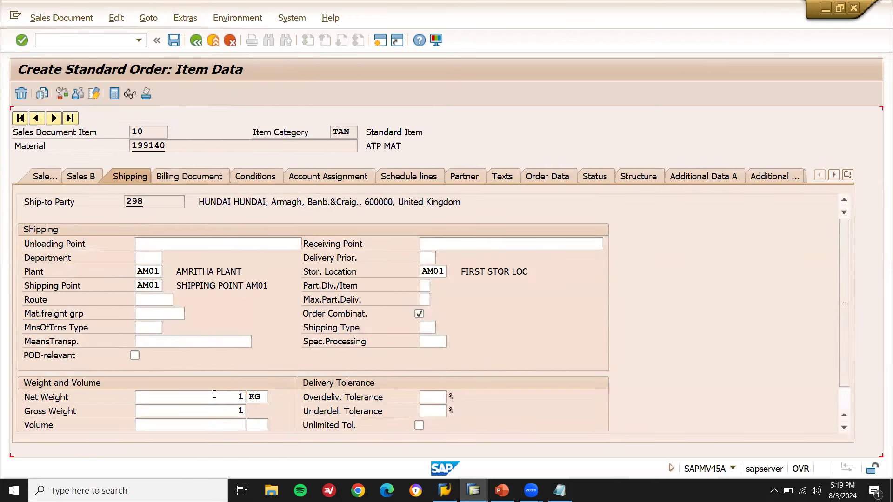
Step: Check the schedule lines confirming 10 EA and 90 EA, then save standard order 1313
left_click(433, 177)
left_click(372, 289)
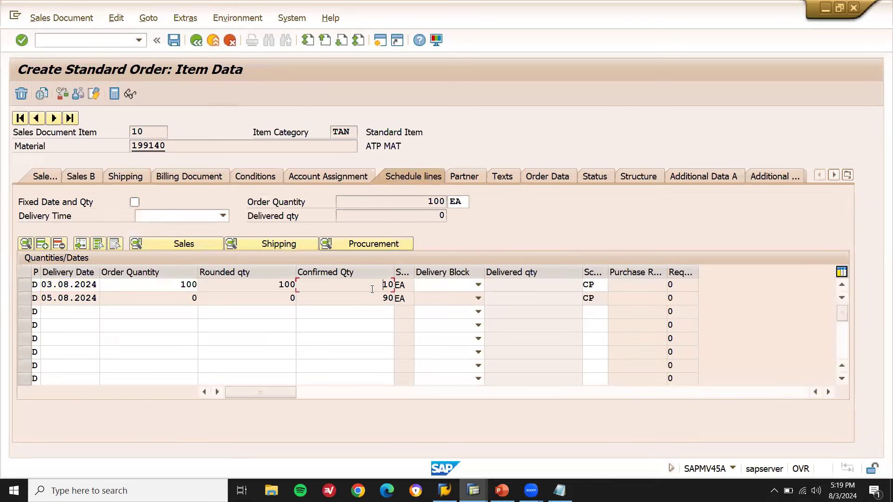
key("Down")
key("shift+Left")
key("shift+Left")
key("ctrl+s")
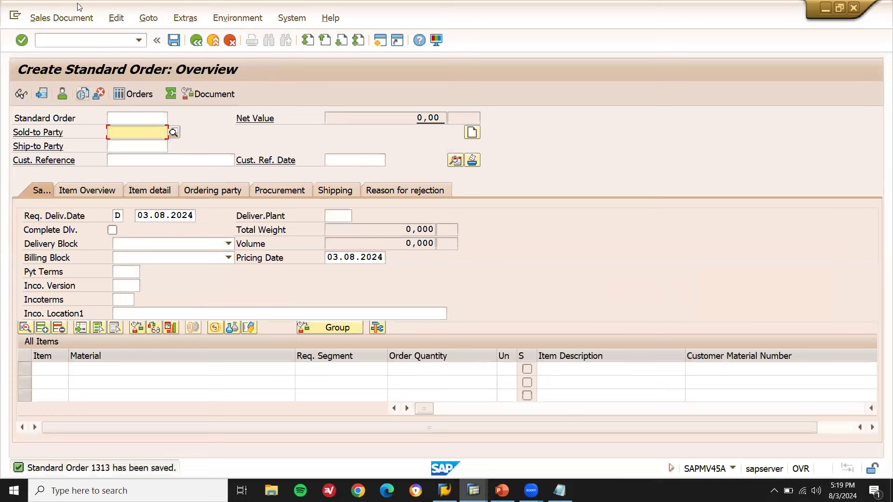
left_click(71, 18)
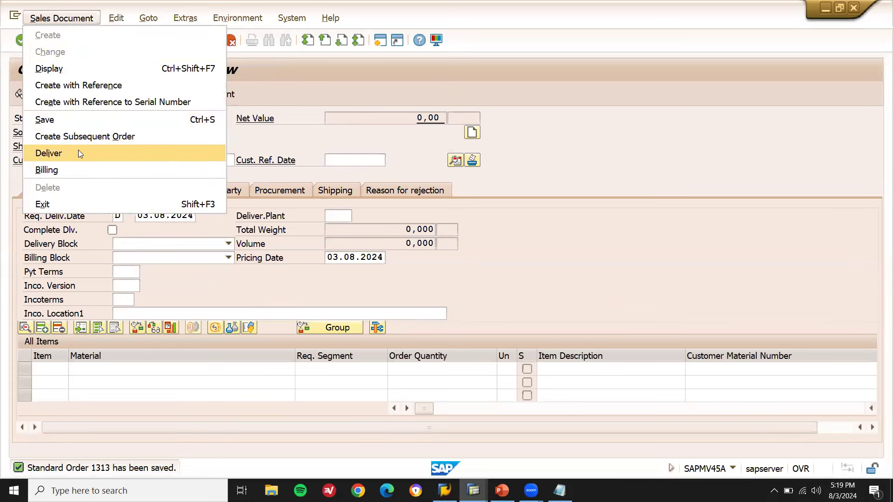
Step: Create an outbound delivery for order 1313 from shipping point AM01
left_click(78, 153)
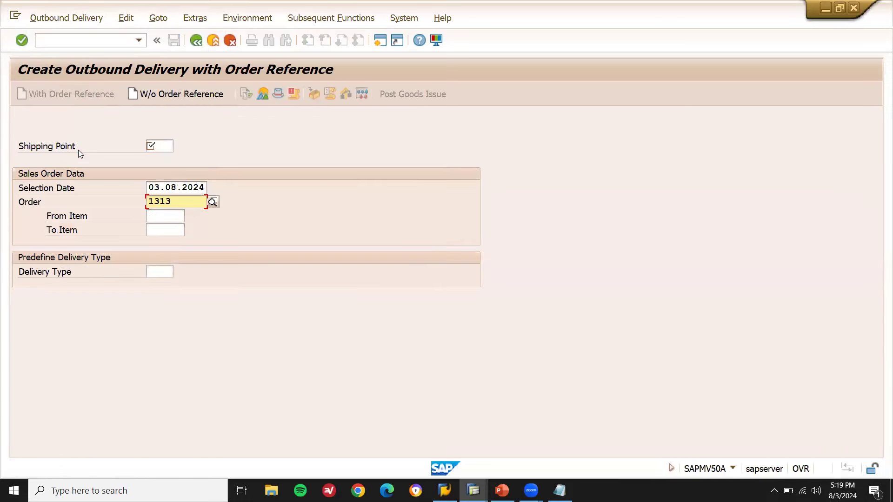
left_click(153, 145)
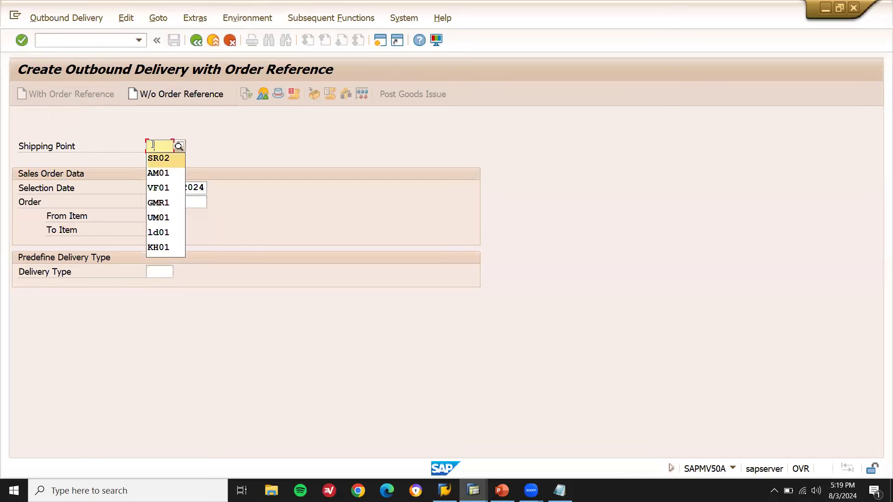
key("Down")
key("Return")
key("Return")
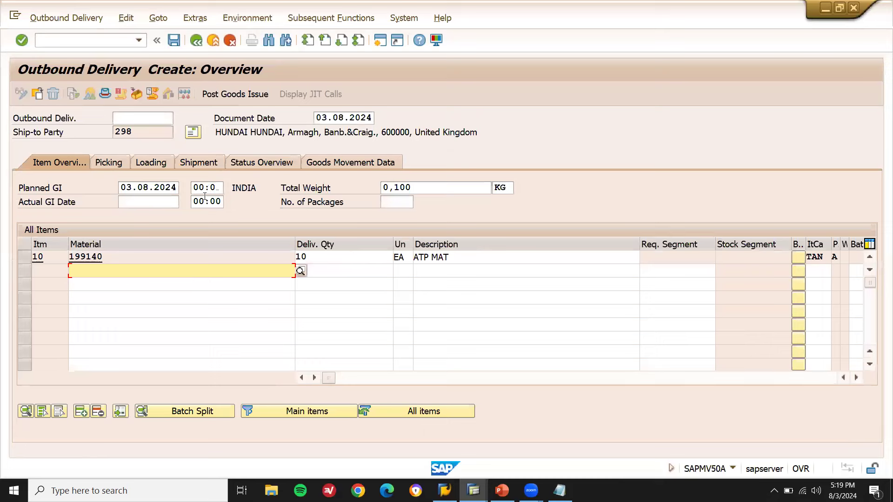
Step: Pick 10 EA on item 10 and post goods issue, saving delivery 80001381
left_click(116, 162)
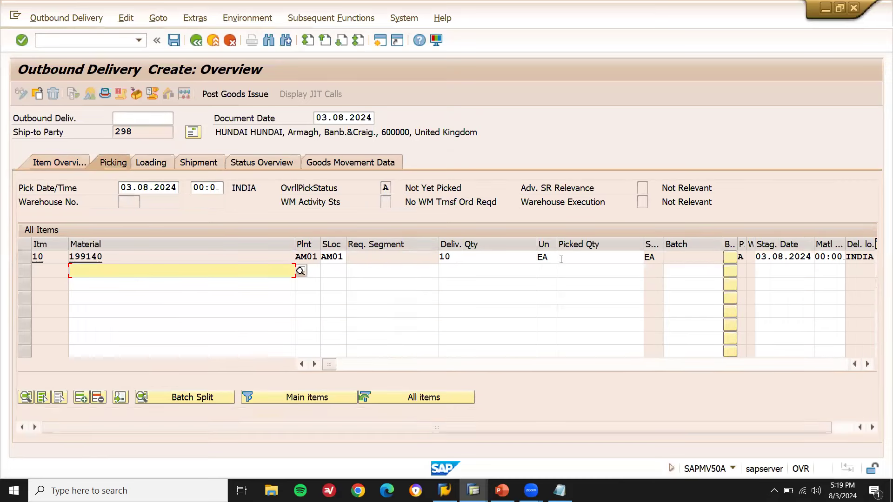
left_click(561, 259)
type("10")
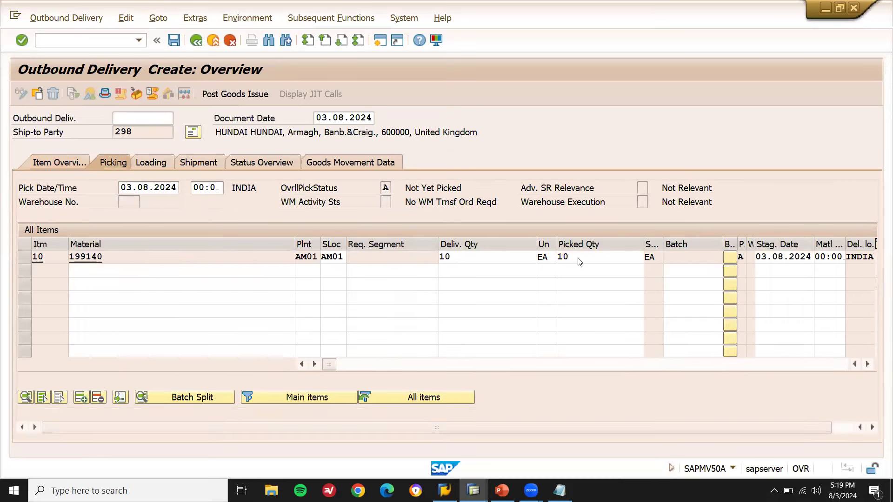
key("Return")
left_click(230, 98)
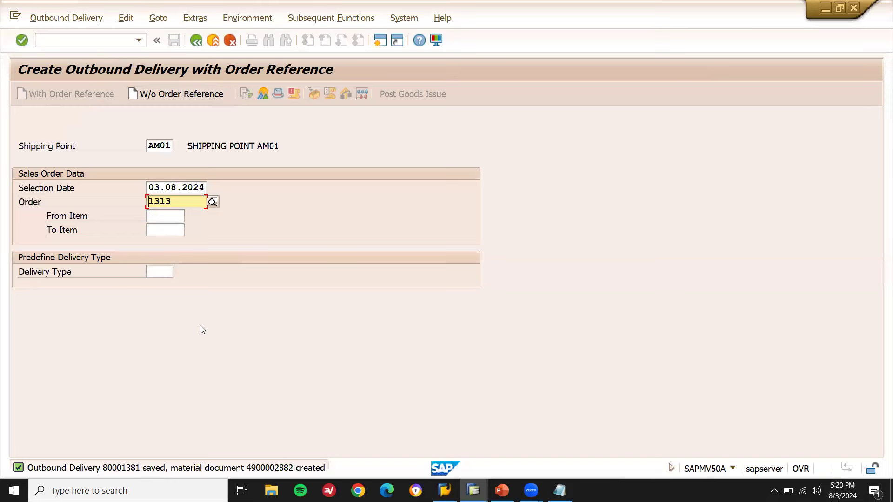
Step: Start MIGO for a Goods Receipt Other with movement type 501
key("F3")
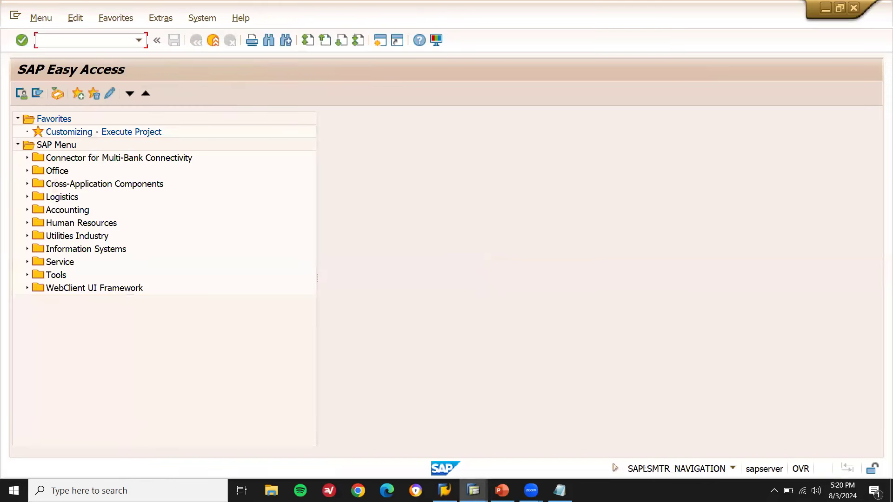
type("MIGO")
key("Return")
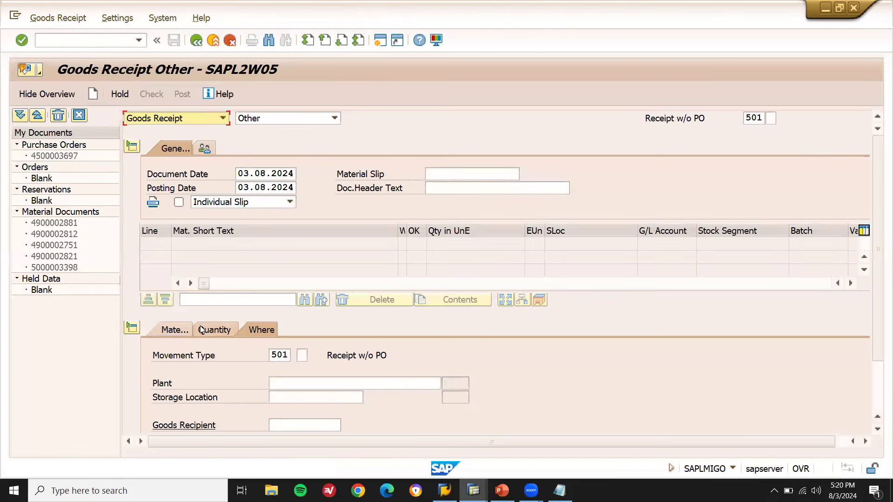
left_click(175, 331)
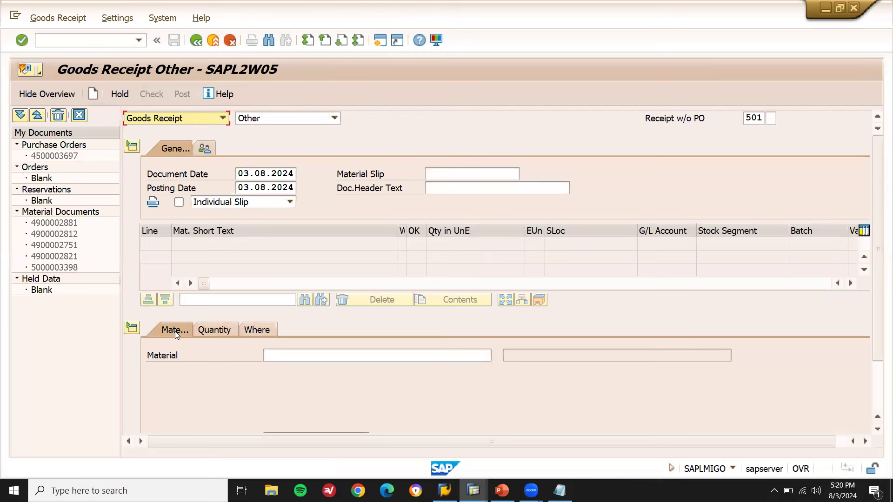
key("F4")
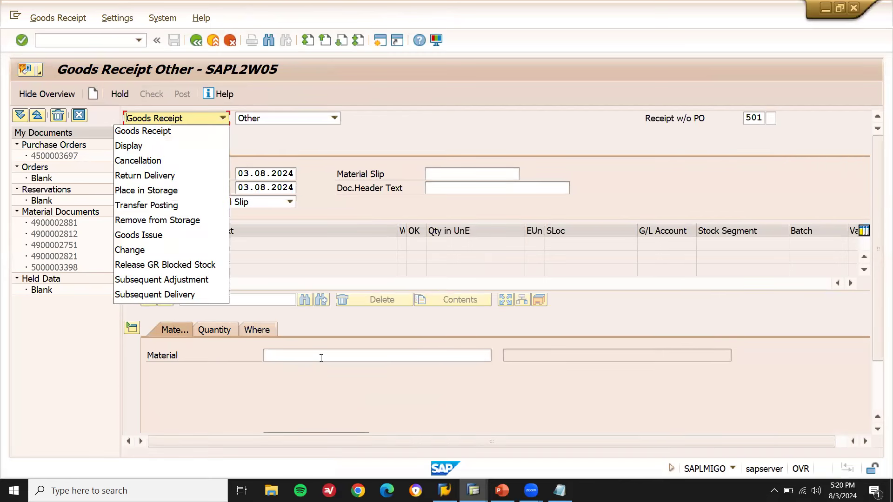
key("Escape")
Step: Enter material 199140 on line 1 of the goods receipt
left_click(320, 357)
type("E1A")
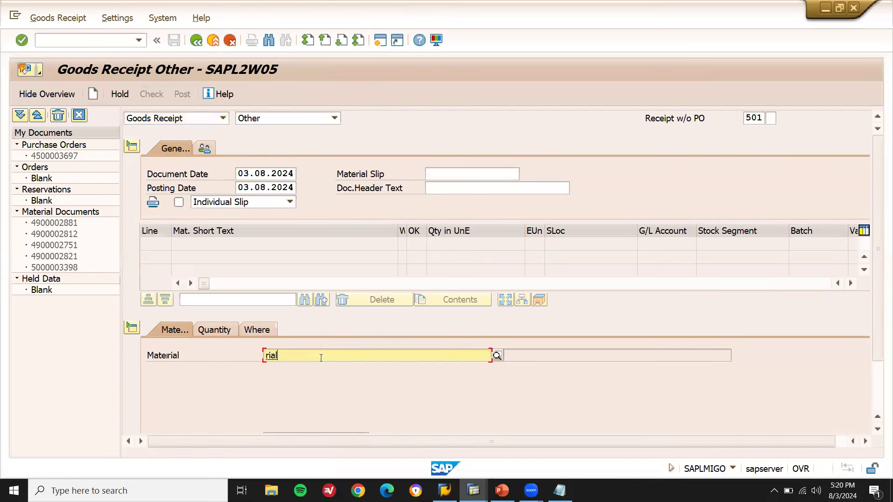
key("BackSpace")
key("BackSpace")
key("BackSpace")
type("1")
key("Down")
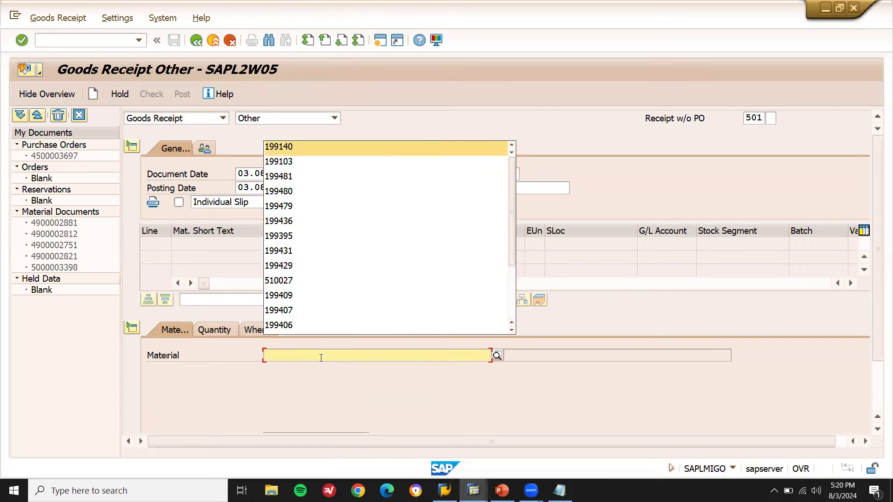
key("Return")
left_click(560, 490)
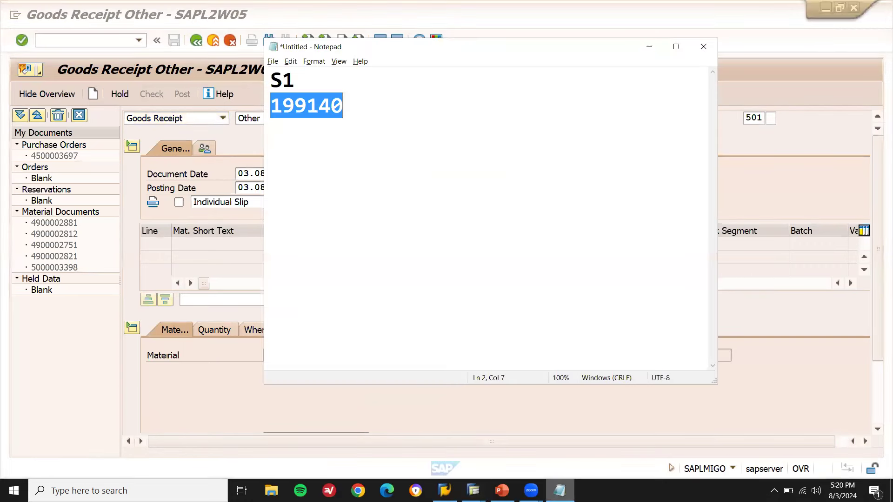
left_click(560, 491)
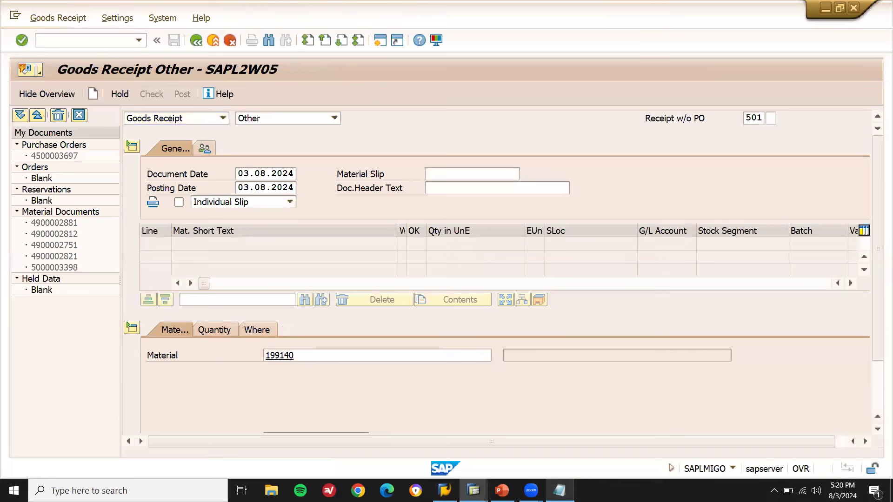
Step: Enter quantity 100 with plant AM01 and storage location AM01
left_click(219, 329)
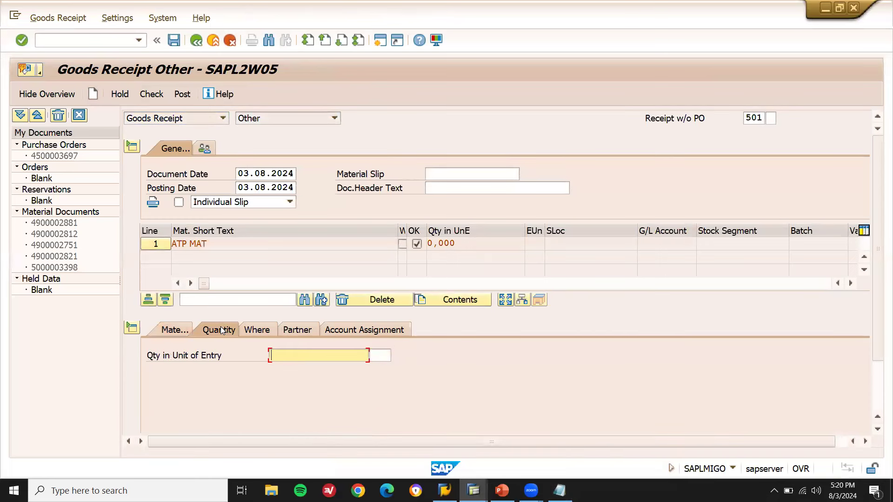
type("100")
key("Return")
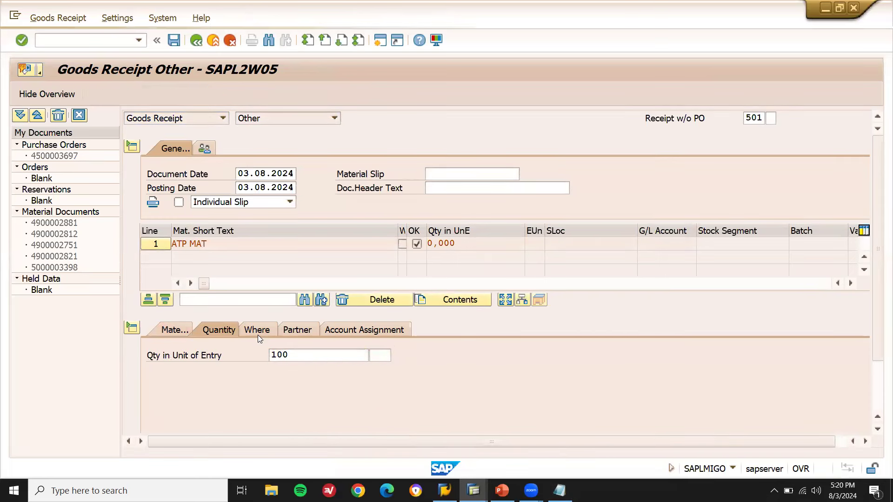
left_click(259, 333)
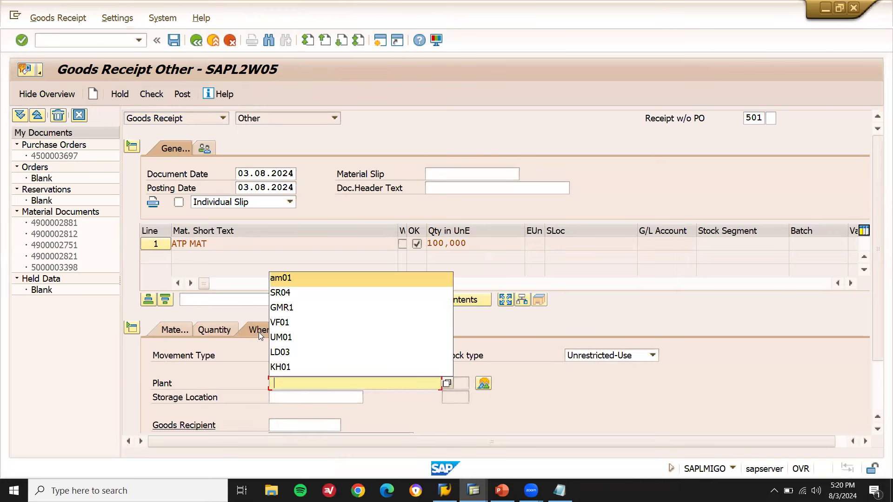
key("Return")
key("Tab")
type("AM0")
key("Return")
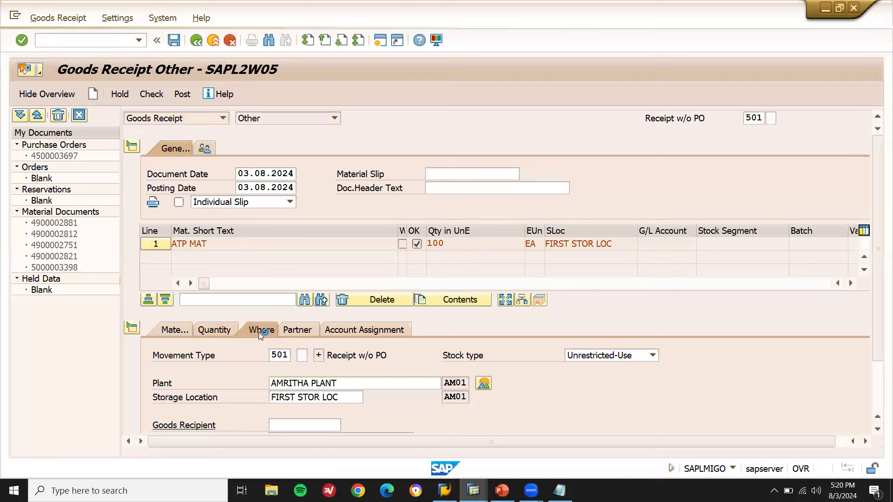
key("ctrl+s")
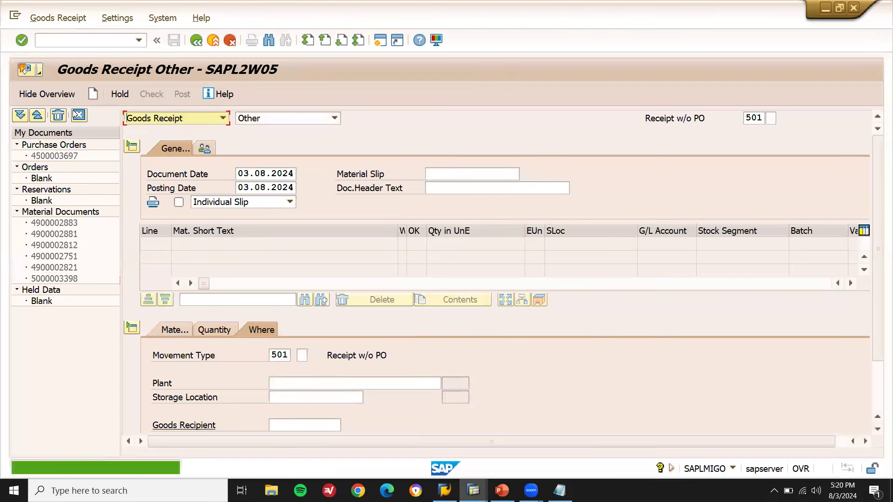
left_click(107, 41)
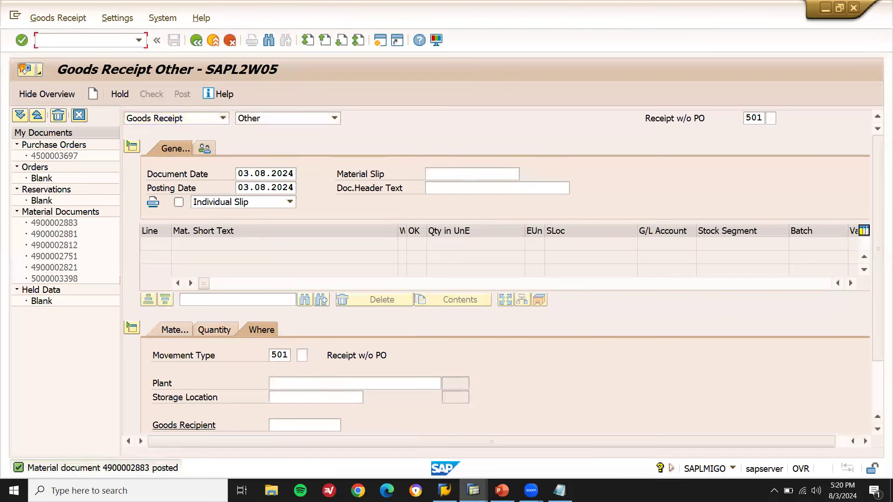
type("/N")
key("Return")
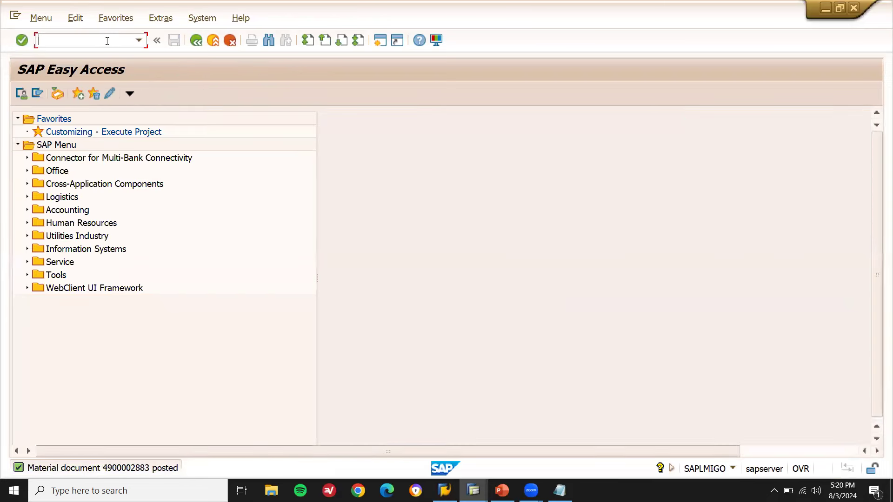
key("Return")
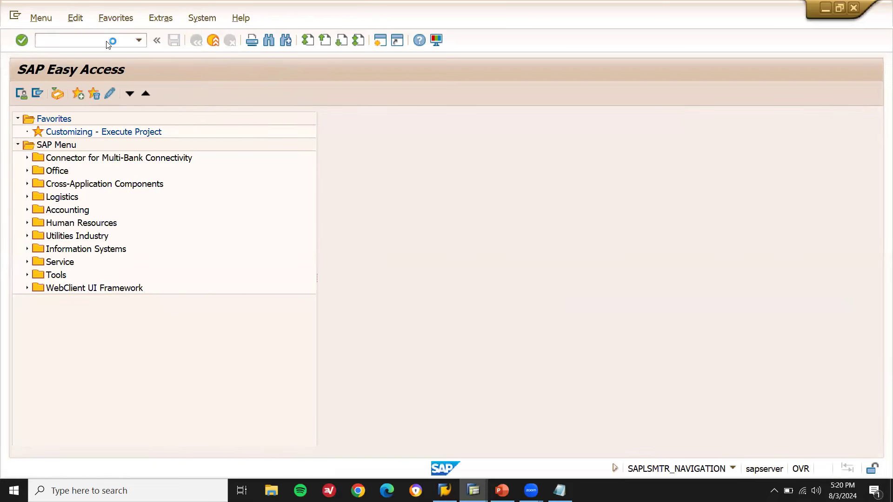
key("Return")
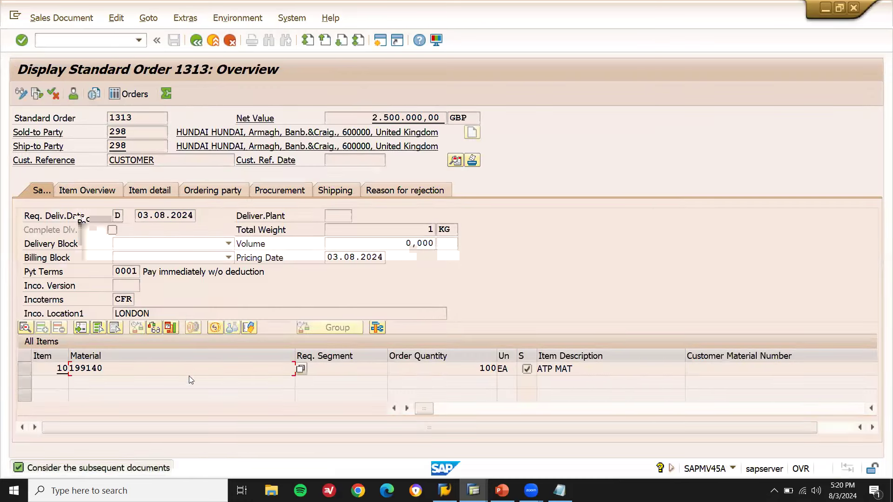
double_click(191, 371)
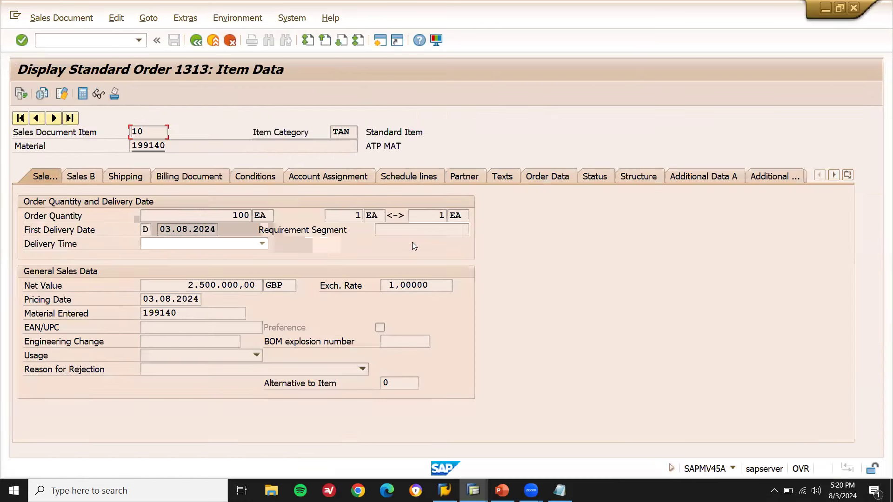
left_click(412, 182)
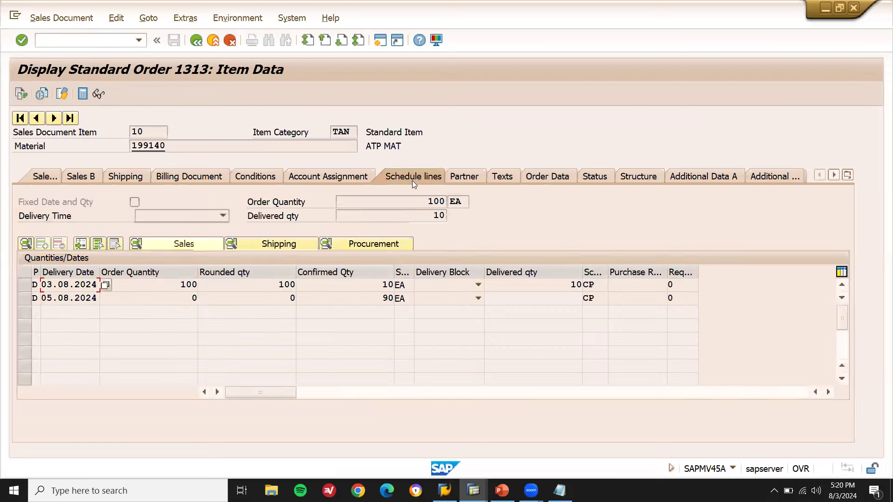
double_click(368, 298)
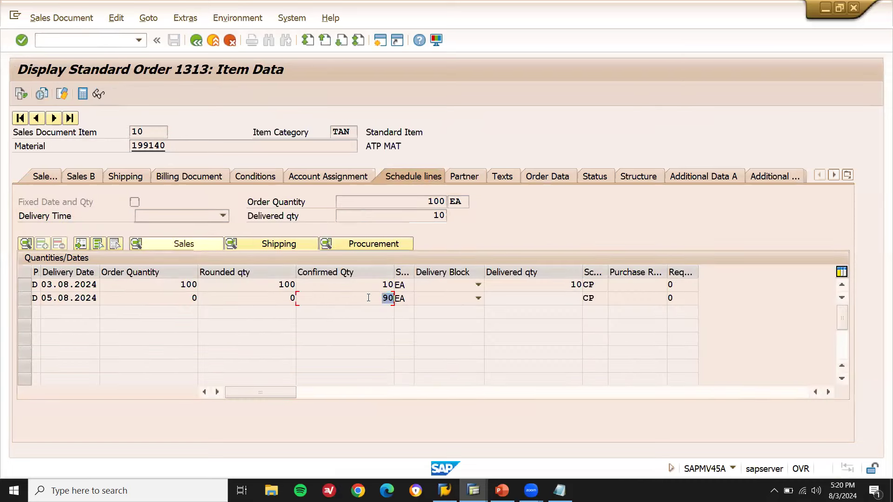
key("F3")
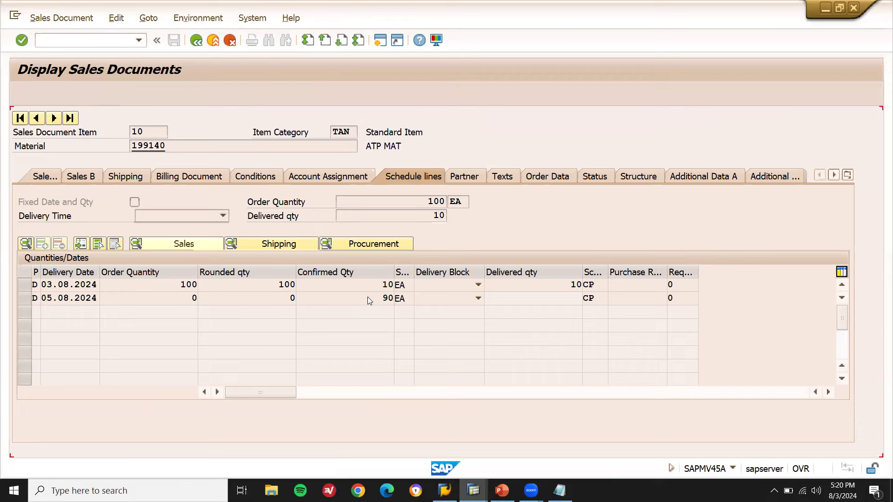
key("F3")
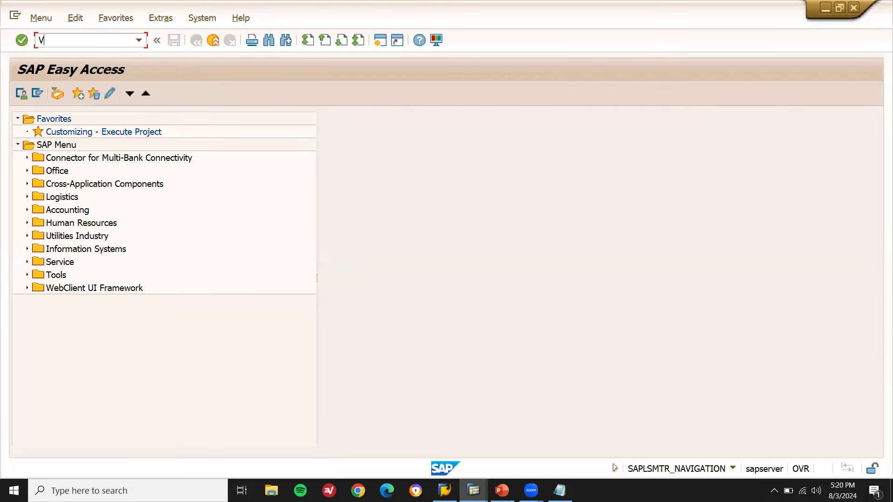
Step: Open V_V2 rescheduling for material 199140 and plant AM01
type("V_V2")
key("Return")
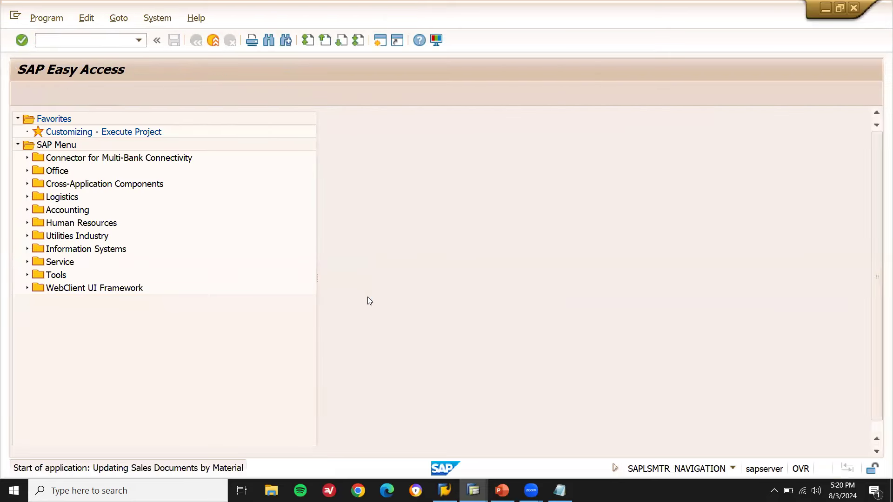
key("Down")
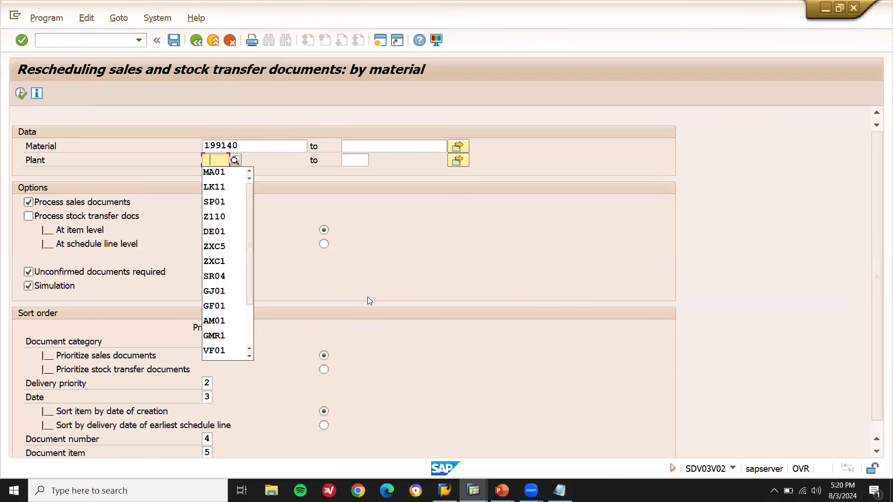
type("AM")
key("Down")
key("Return")
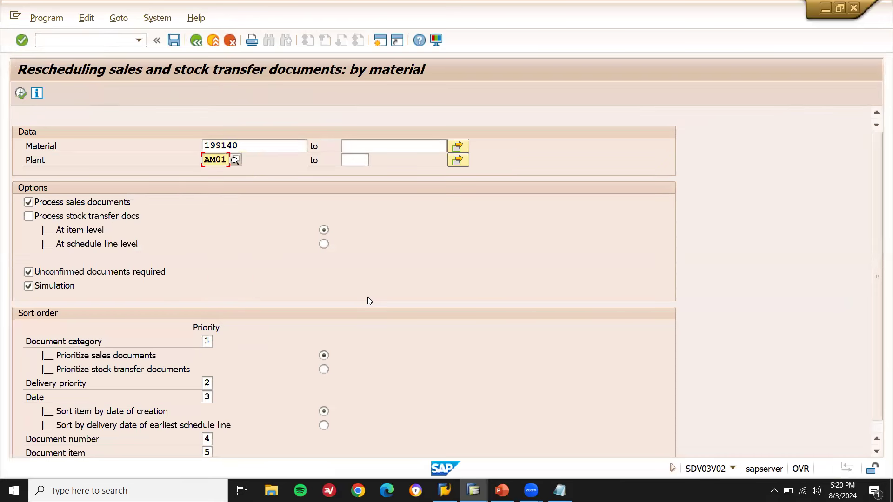
Step: Run the rescheduling without simulation and confirm updating backorders, so order 1313 gets the full 100 EA
left_click(62, 288)
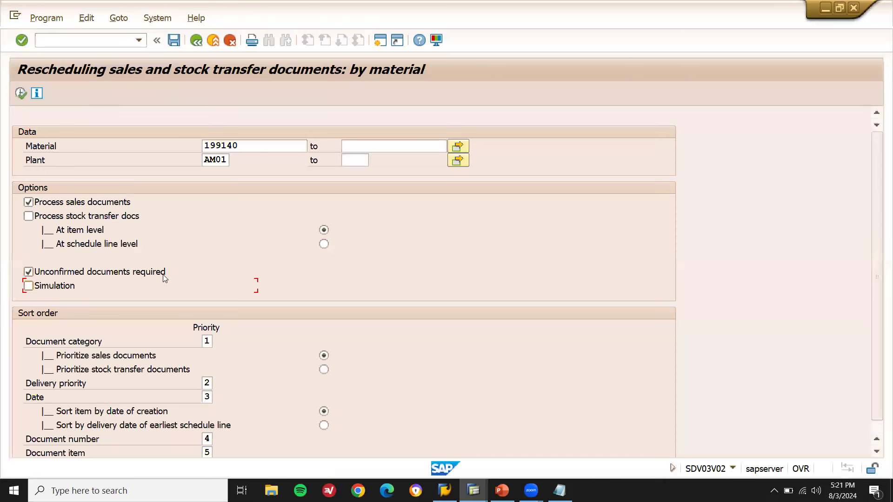
left_click(18, 94)
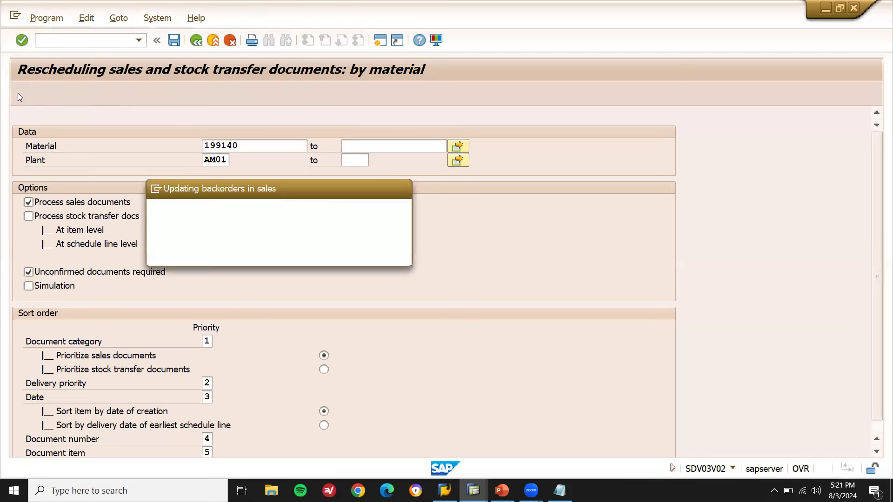
left_click(221, 252)
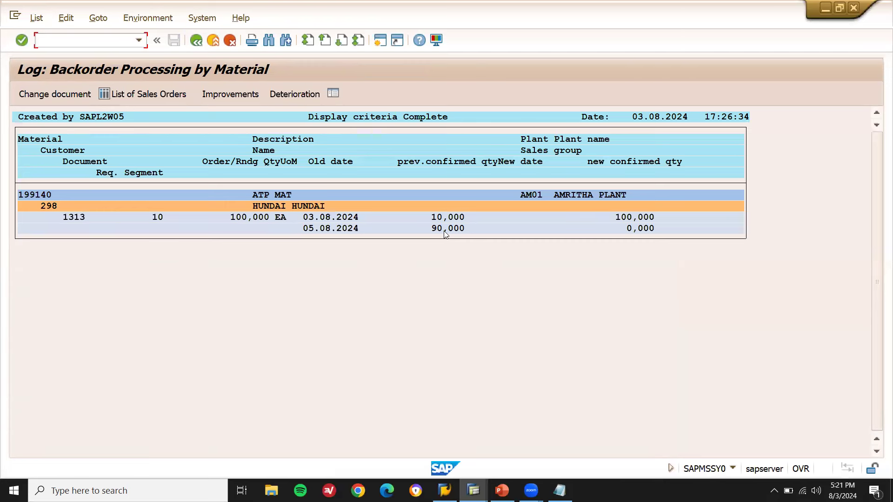
mouse_move(473, 490)
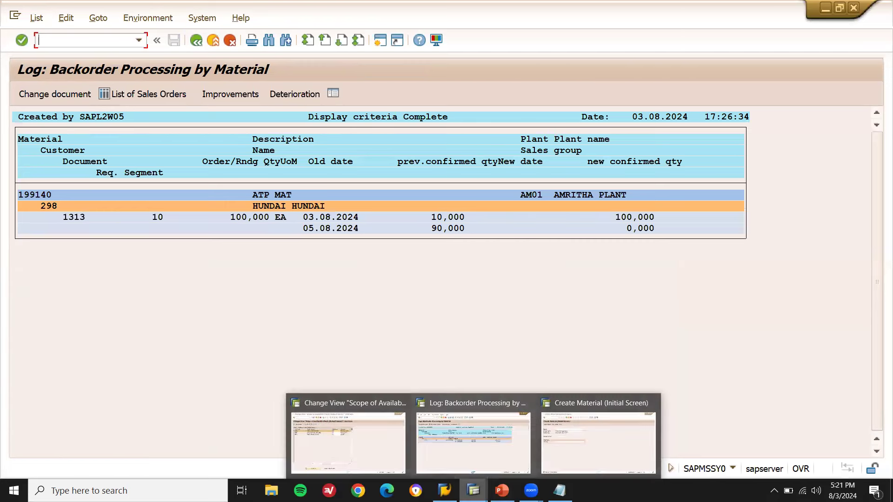
left_click(565, 441)
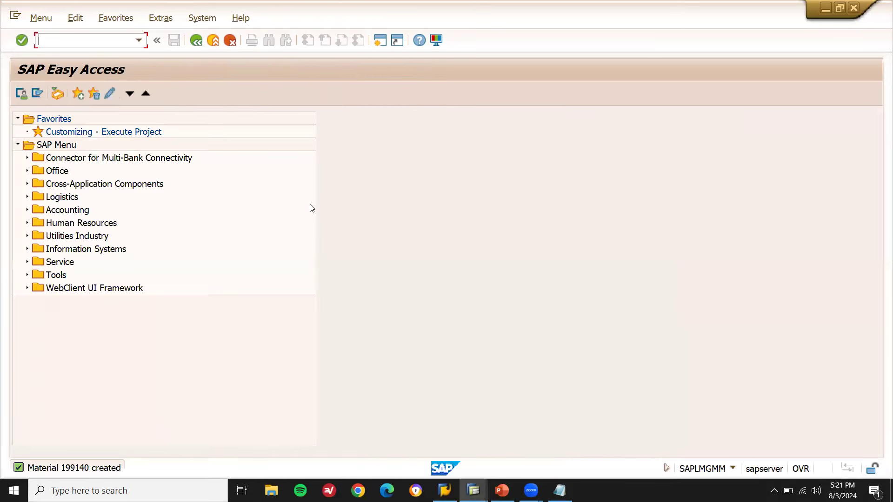
Step: Display order 1313 in VA03, confirm item 10's schedule line shows 100 EA on 03.08.2024, then return to Easy Access
type("VA03")
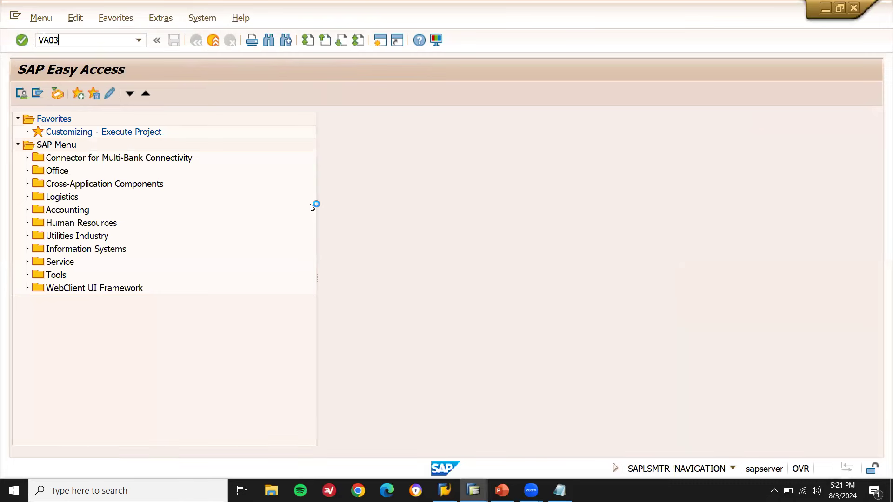
key("Return")
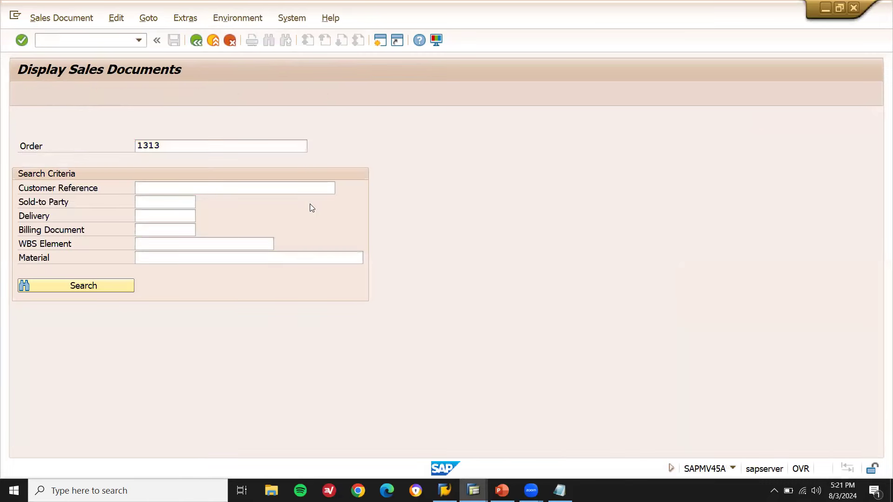
key("Return")
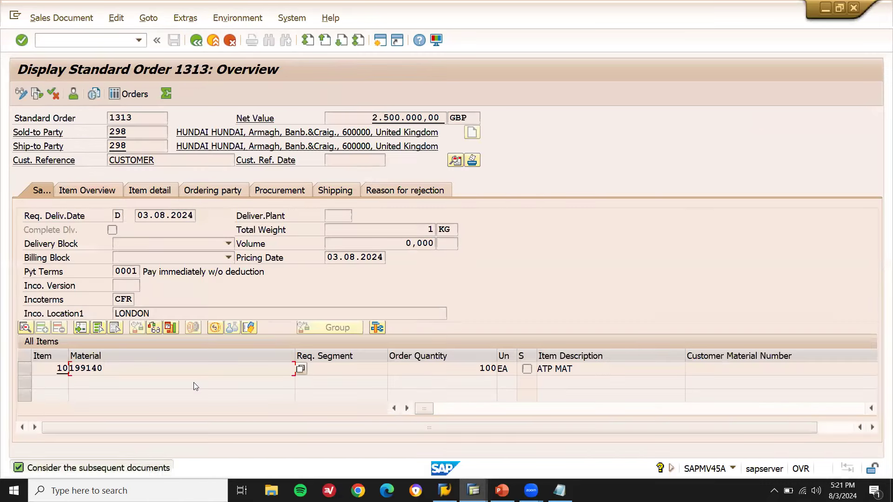
double_click(211, 371)
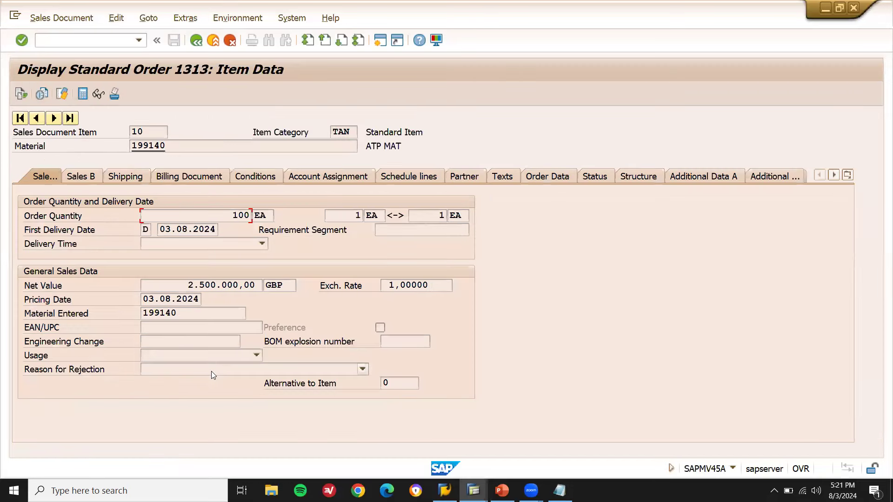
left_click(423, 175)
left_click(370, 283)
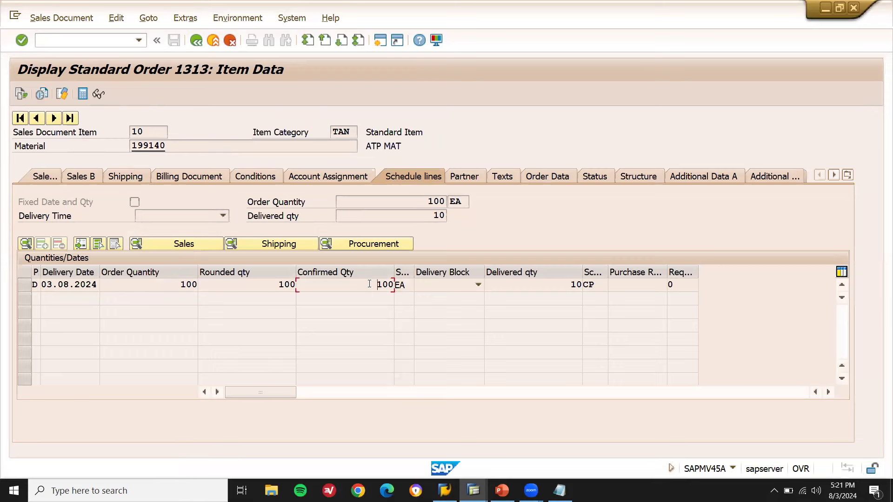
double_click(369, 284)
key("F3")
key("F3")
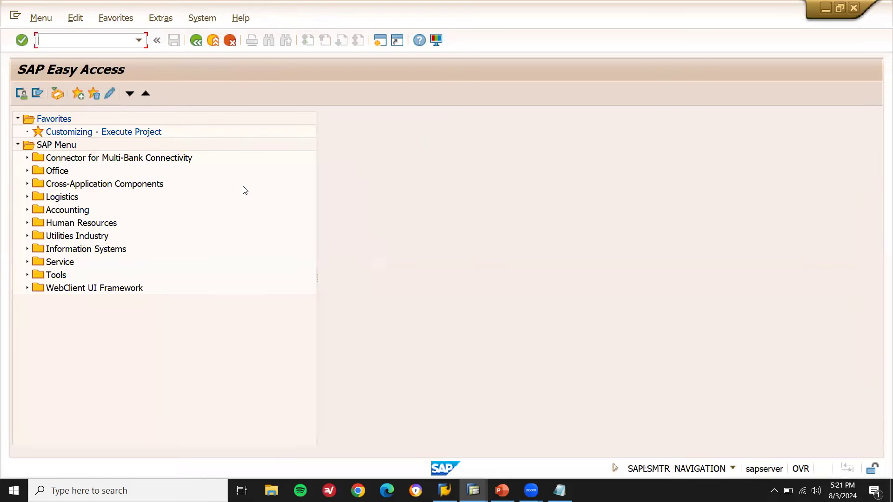
Step: Create delivery 80001382 for order 1313 in VL01N, pick 90 EA and post goods issue
type("VL")
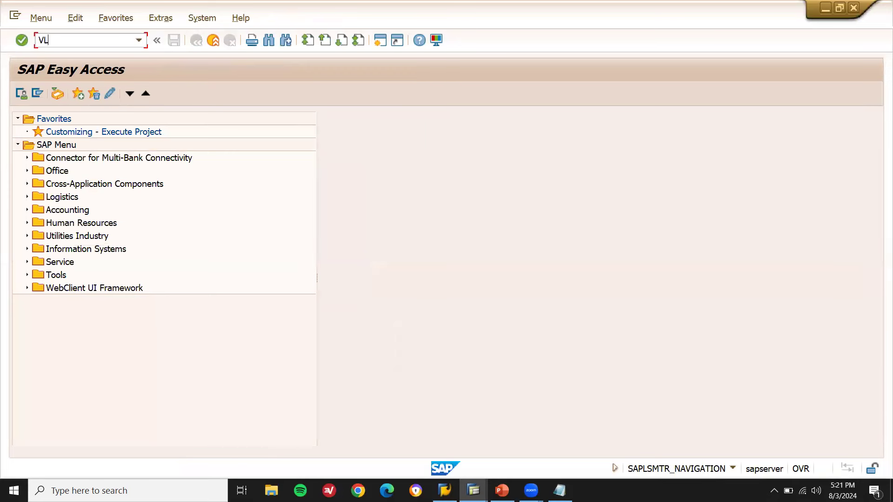
type("01N")
key("Return")
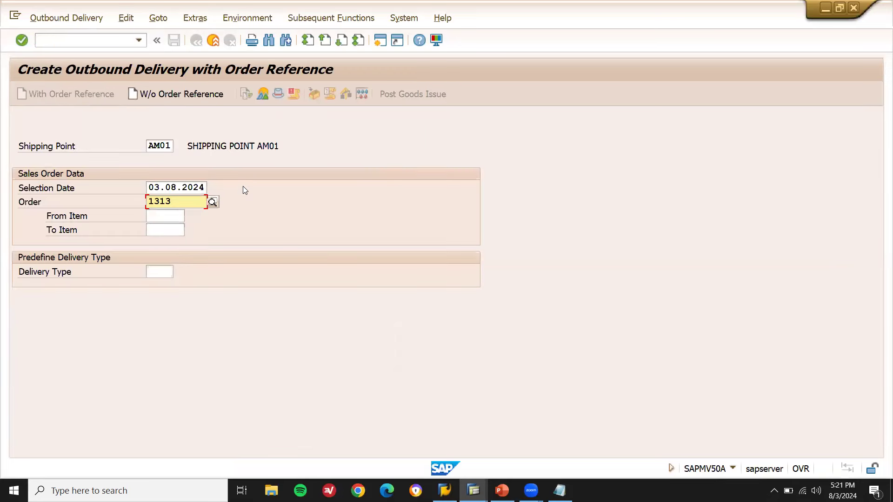
key("Return")
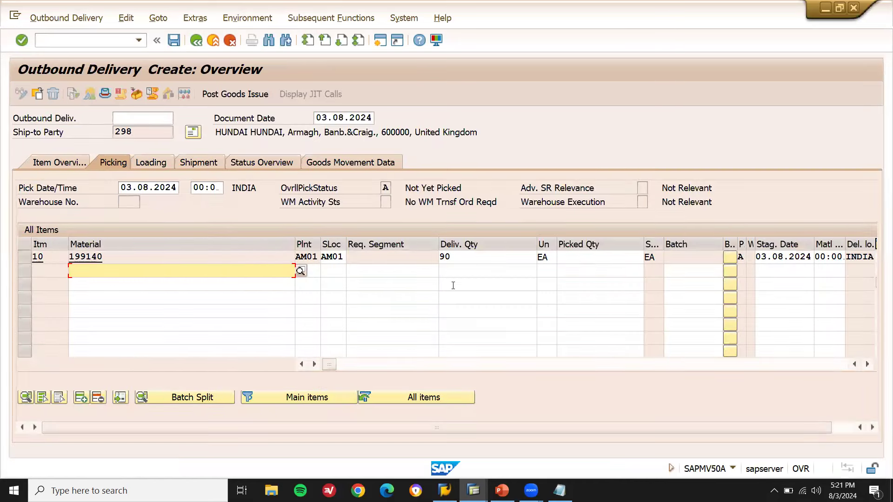
left_click(574, 258)
type("90")
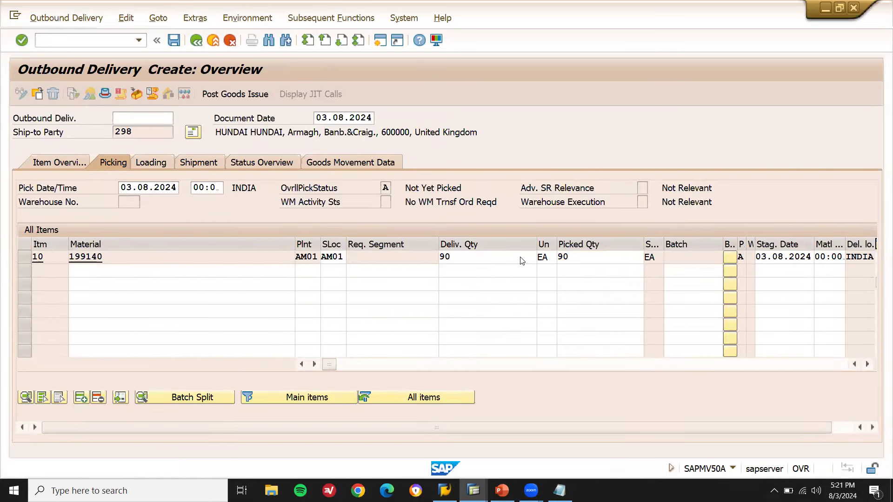
key("Return")
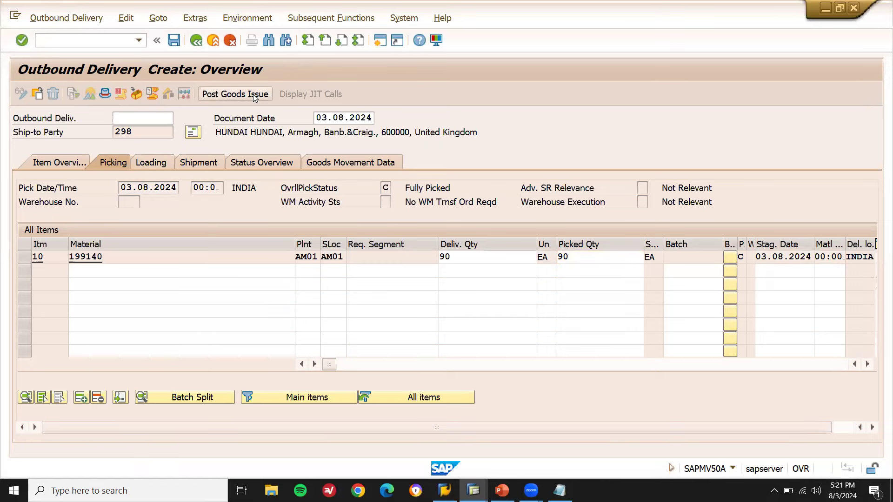
left_click(253, 93)
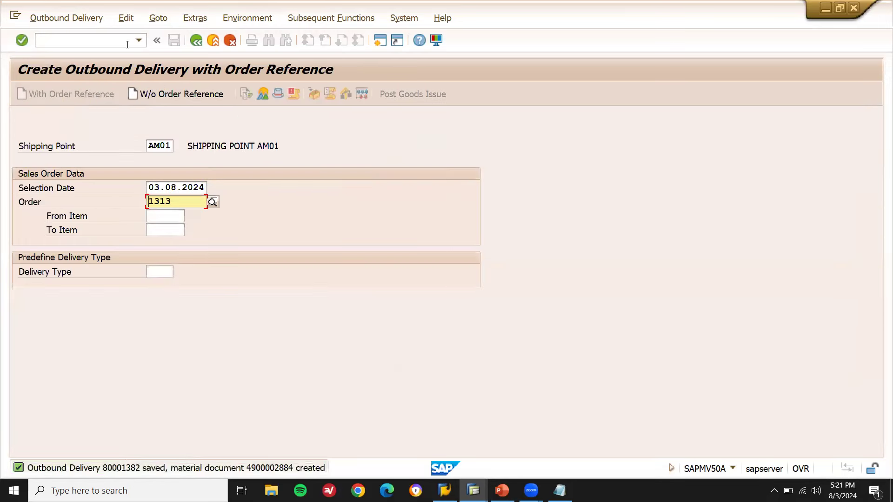
left_click(121, 44)
key("F3")
Step: Bill deliveries 80001382 and 80001381 in VF01, saving invoice 90000429, then return to Easy Access
type("vf01")
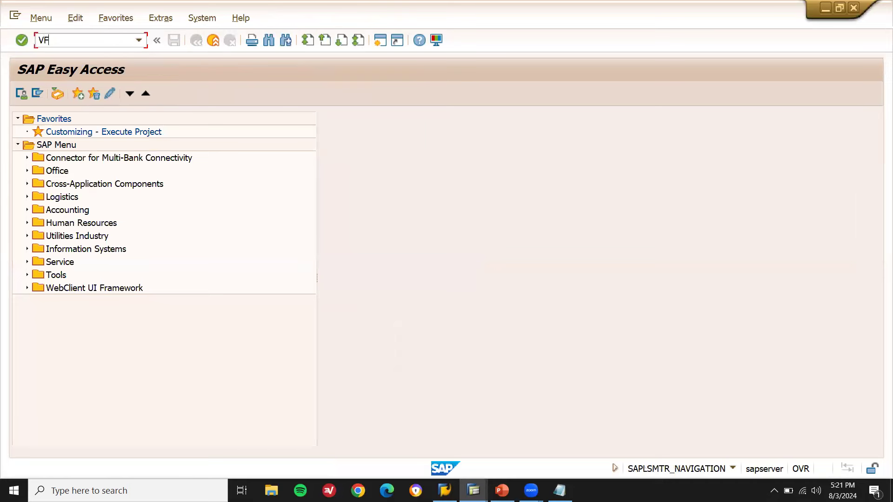
key("Return")
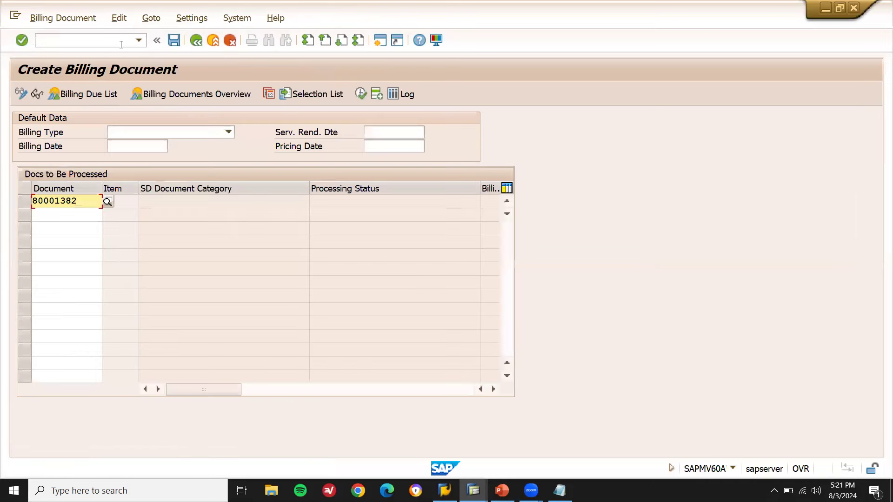
key("Down")
type("8000138")
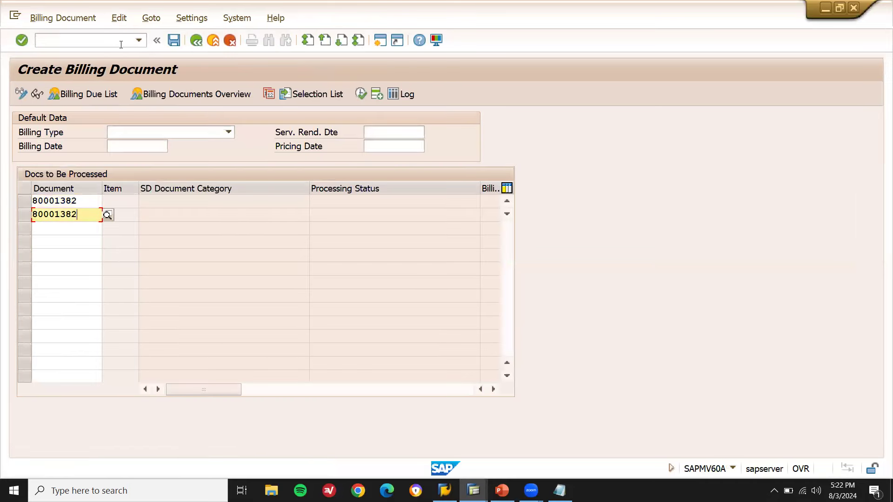
type("1")
key("Return")
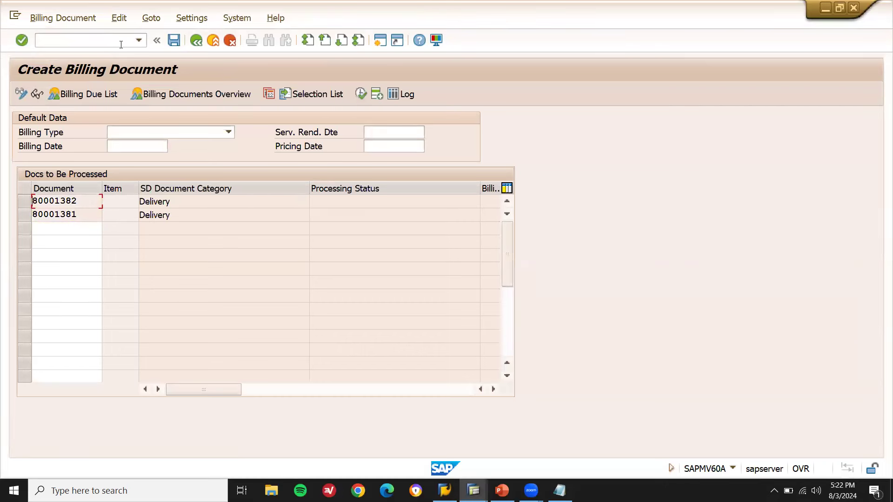
key("Return")
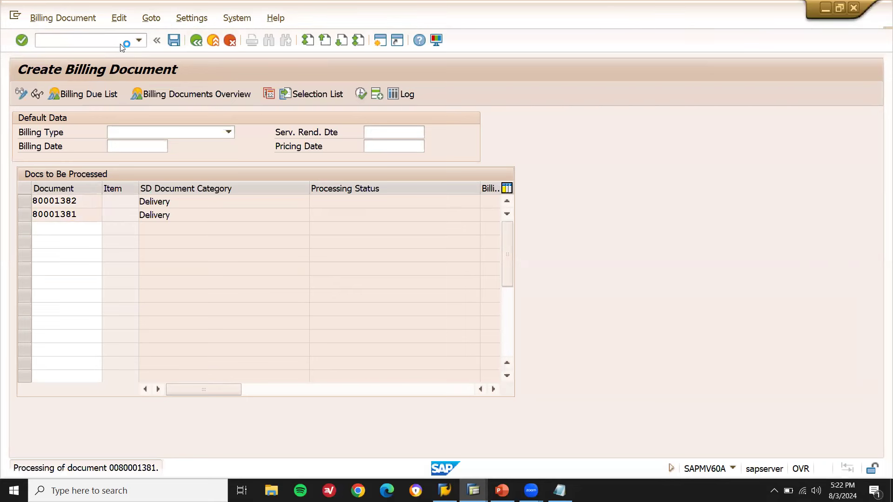
key("Return")
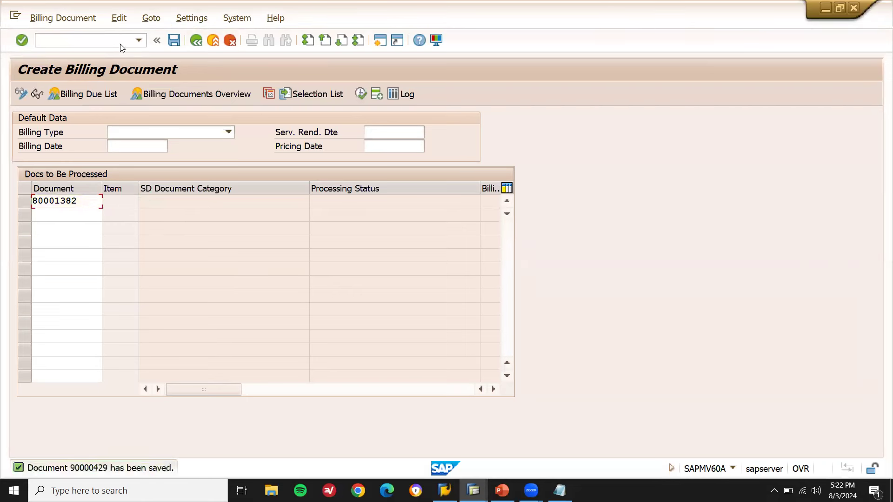
key("Return")
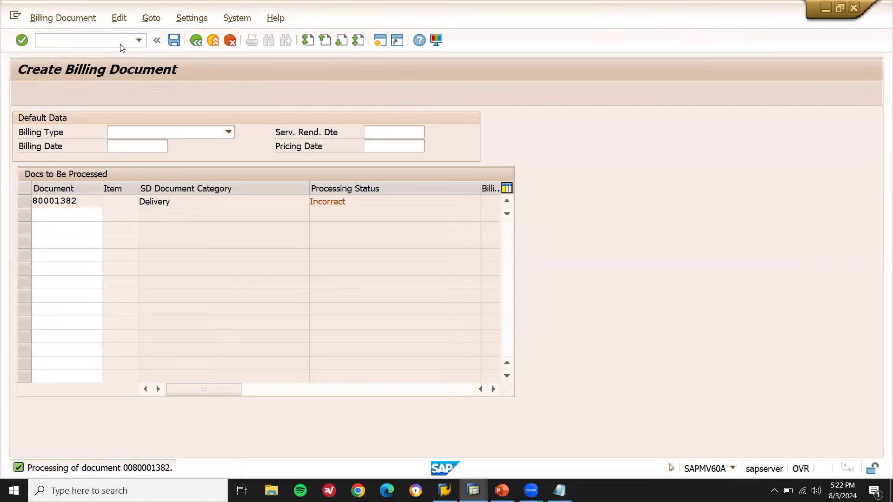
key("F3")
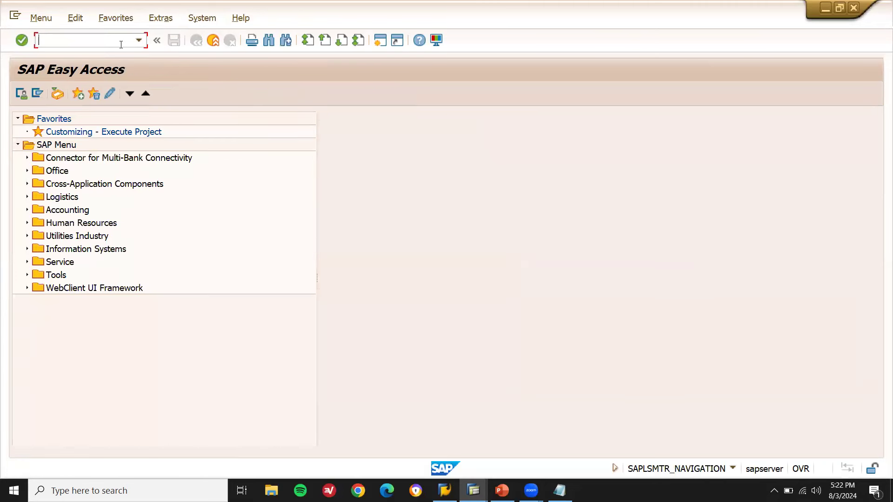
Step: Open order 1313 in VA03 and display its document flow
type("VA03")
key("Return")
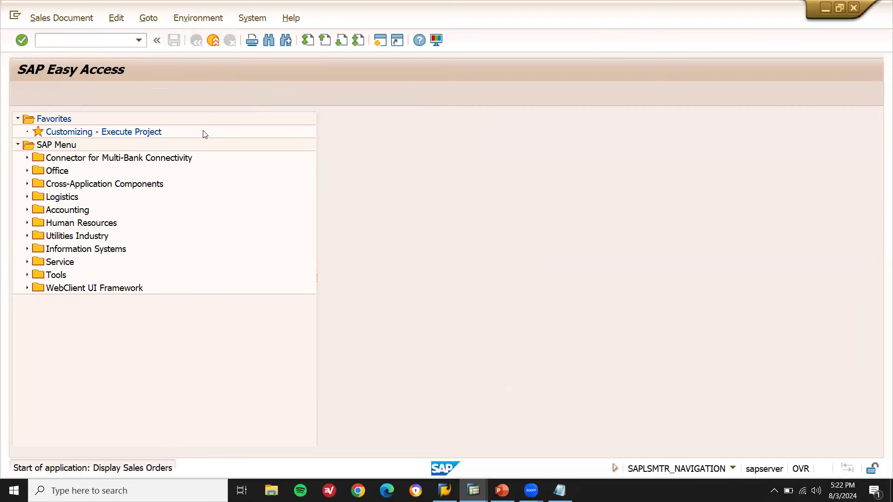
left_click(375, 95)
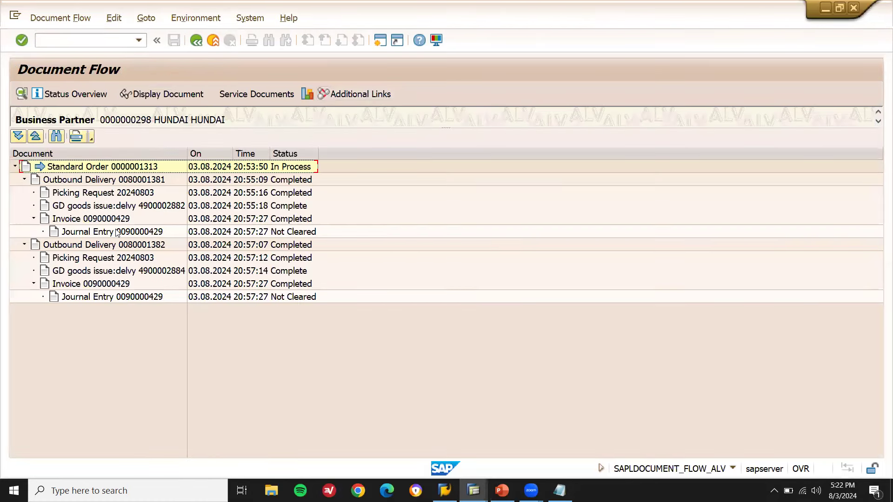
Step: Highlight deliveries 80001382 and 80001381, their invoices, and standard order 1313 in the flow tree
left_click(103, 257)
left_click(104, 249)
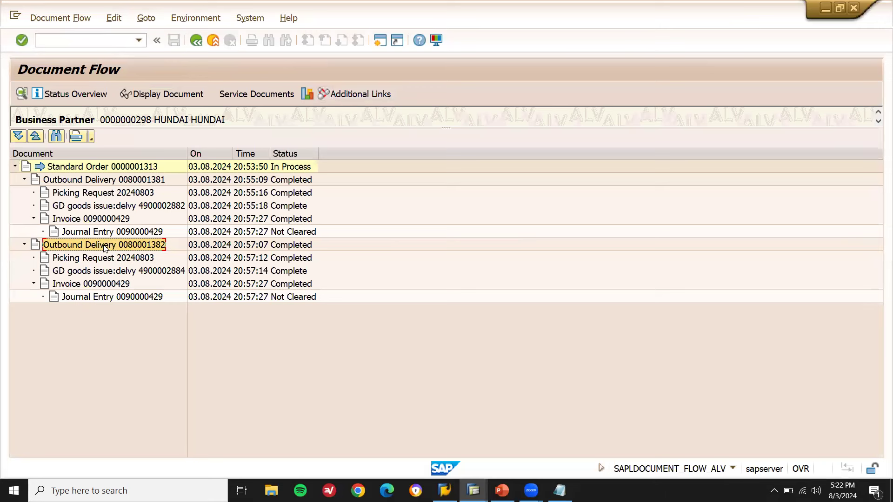
left_click(96, 285)
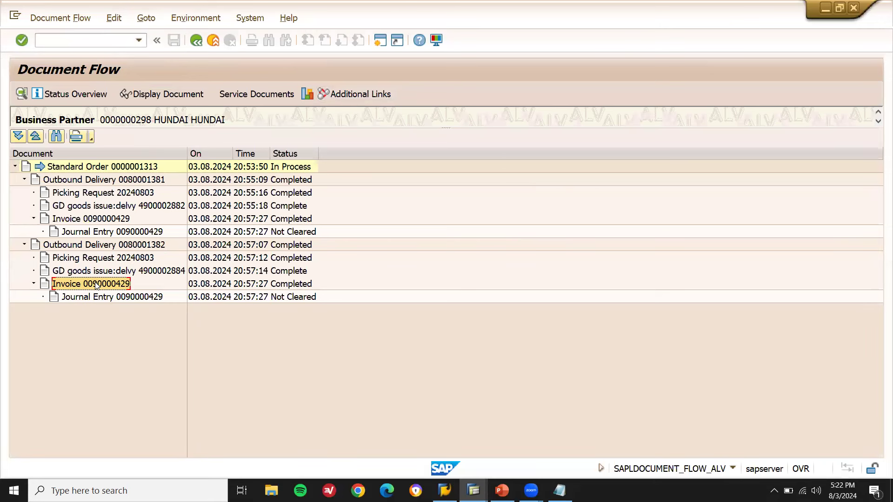
left_click(99, 222)
left_click(112, 182)
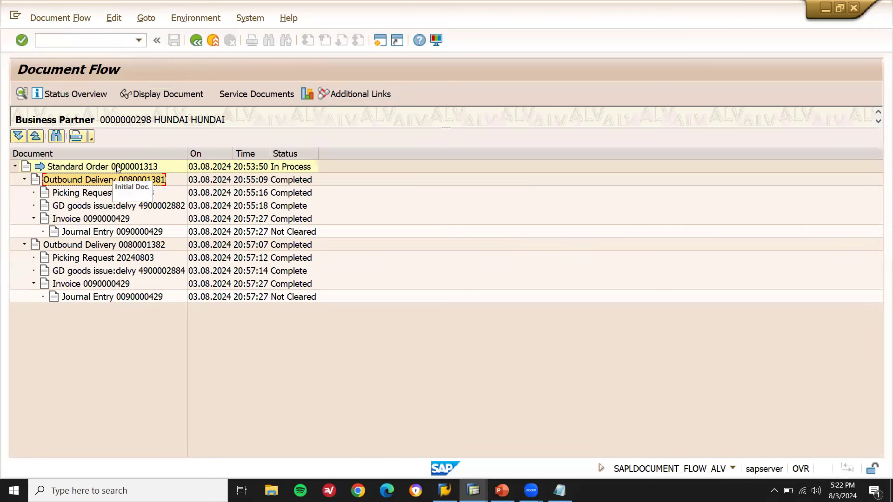
left_click(117, 168)
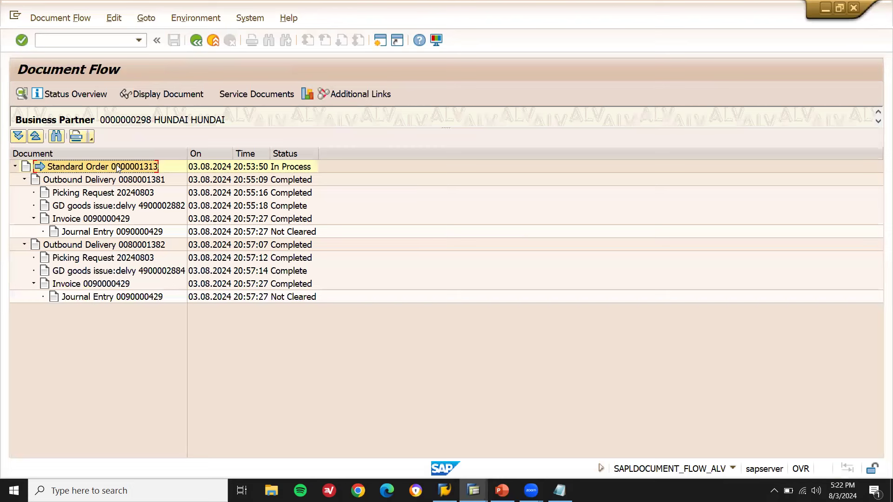